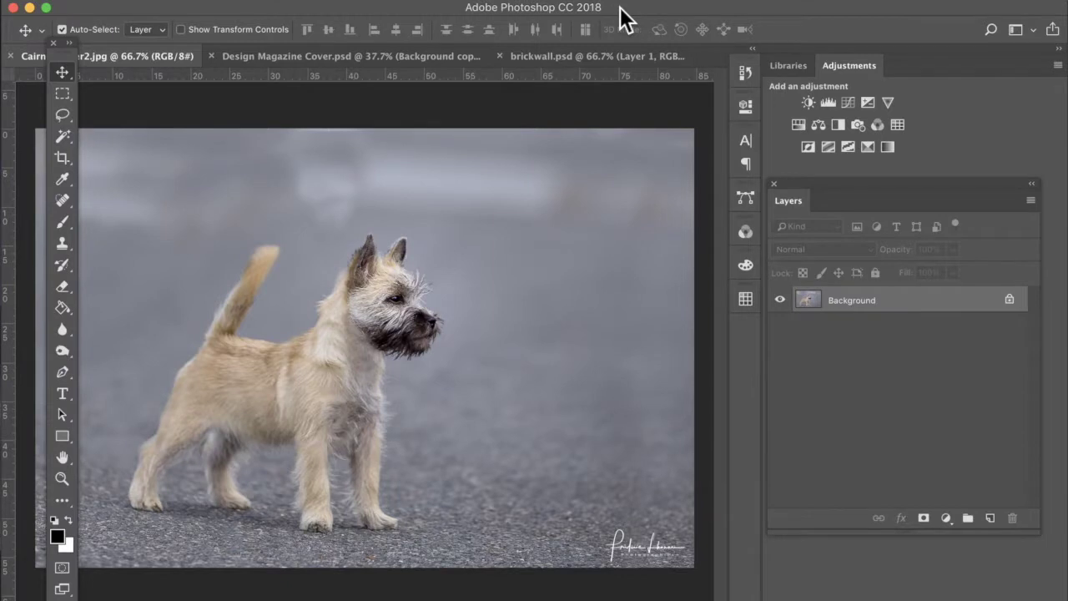
Step: Reposition the application window slightly and shift the floating tools palette off the dog photo
{"action": "mouse_move", "coordinate": [619, 17]}
{"action": "left_mouse_down"}
{"action": "mouse_move", "coordinate": [636, 17]}
{"action": "mouse_move", "coordinate": [625, 14]}
{"action": "left_mouse_up"}
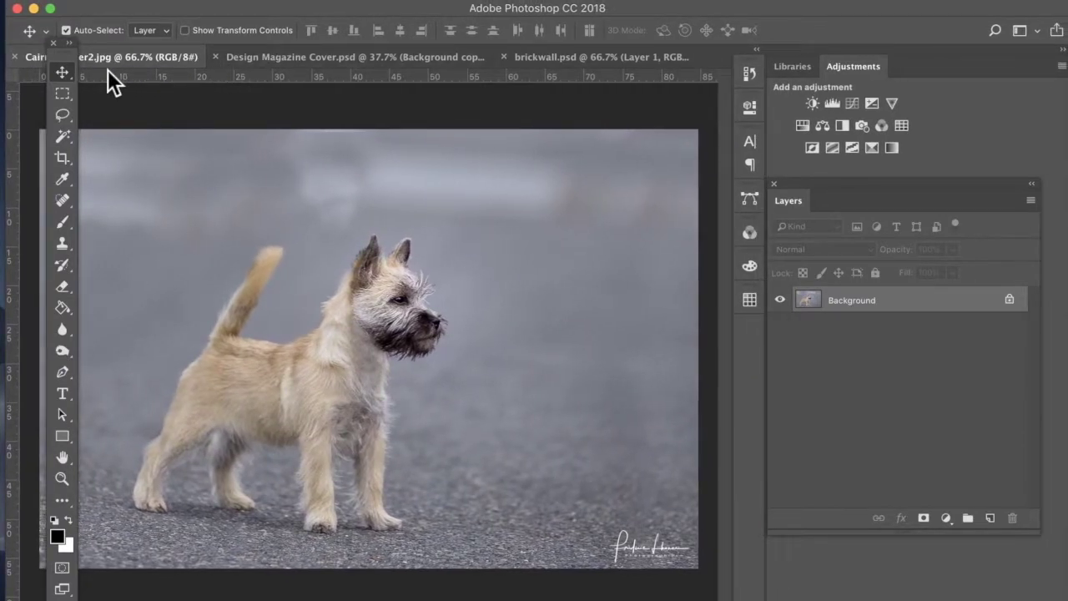
{"action": "mouse_move", "coordinate": [69, 58]}
{"action": "left_mouse_down"}
{"action": "mouse_move", "coordinate": [36, 81]}
{"action": "mouse_move", "coordinate": [7, 78]}
{"action": "mouse_move", "coordinate": [51, 91]}
{"action": "mouse_move", "coordinate": [49, 61]}
{"action": "mouse_move", "coordinate": [59, 66]}
{"action": "left_mouse_up"}
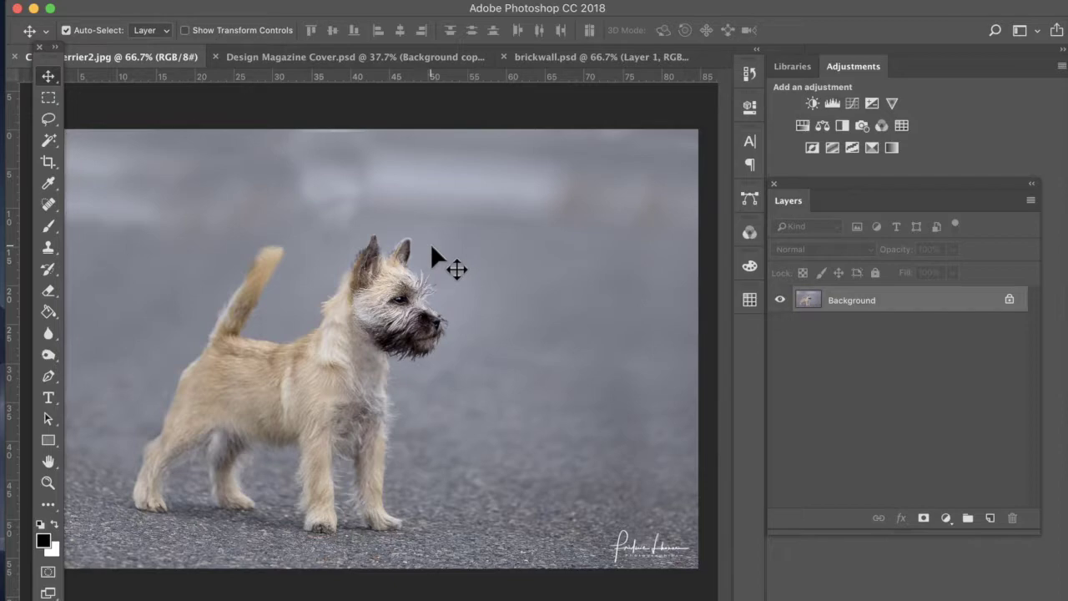
Step: Examine the fur edges around the dog's ears, eyebrows, muzzle and chin at 300% magnification
{"action": "key", "text": "super+plus"}
{"action": "key", "text": "super+plus"}
{"action": "key", "text": "super+plus"}
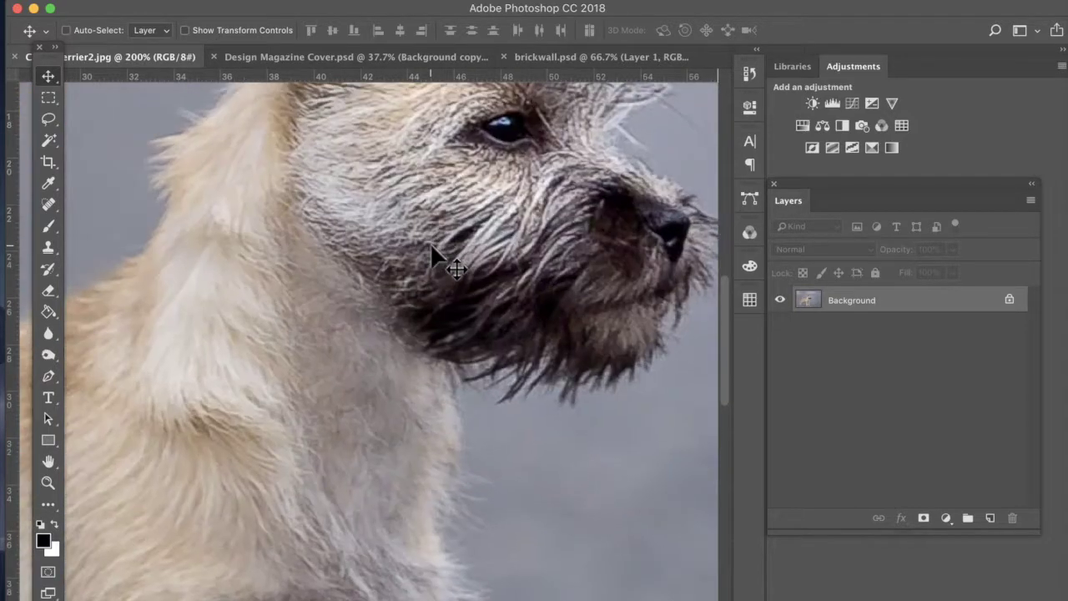
{"action": "scroll", "coordinate": [431, 249], "scroll_direction": "up", "scroll_amount": 5}
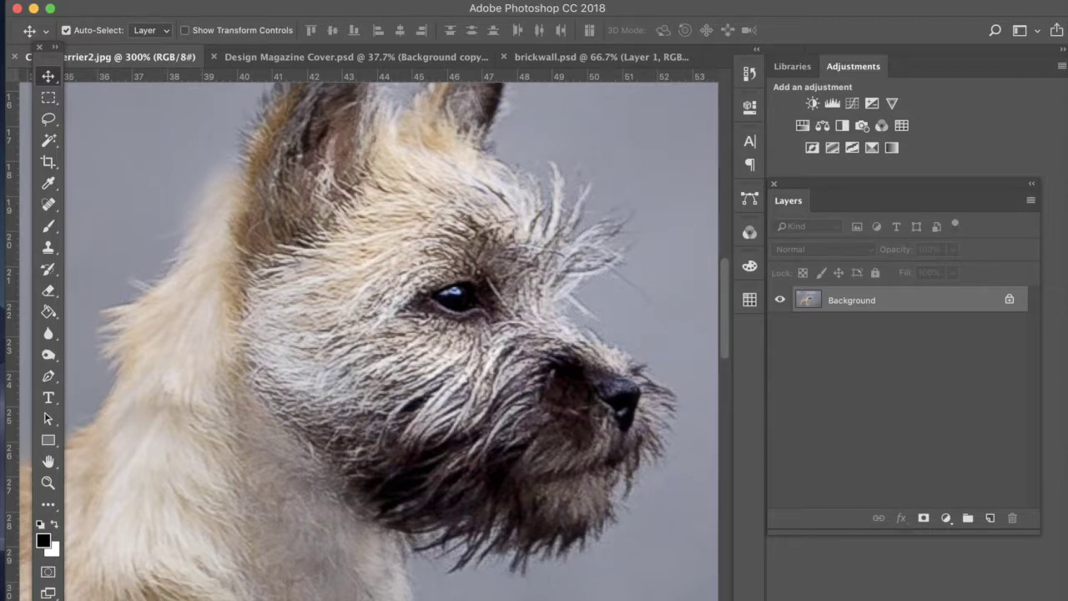
{"action": "scroll", "coordinate": [432, 346], "scroll_direction": "up", "scroll_amount": 3}
{"action": "scroll", "coordinate": [432, 347], "scroll_direction": "right", "scroll_amount": 2}
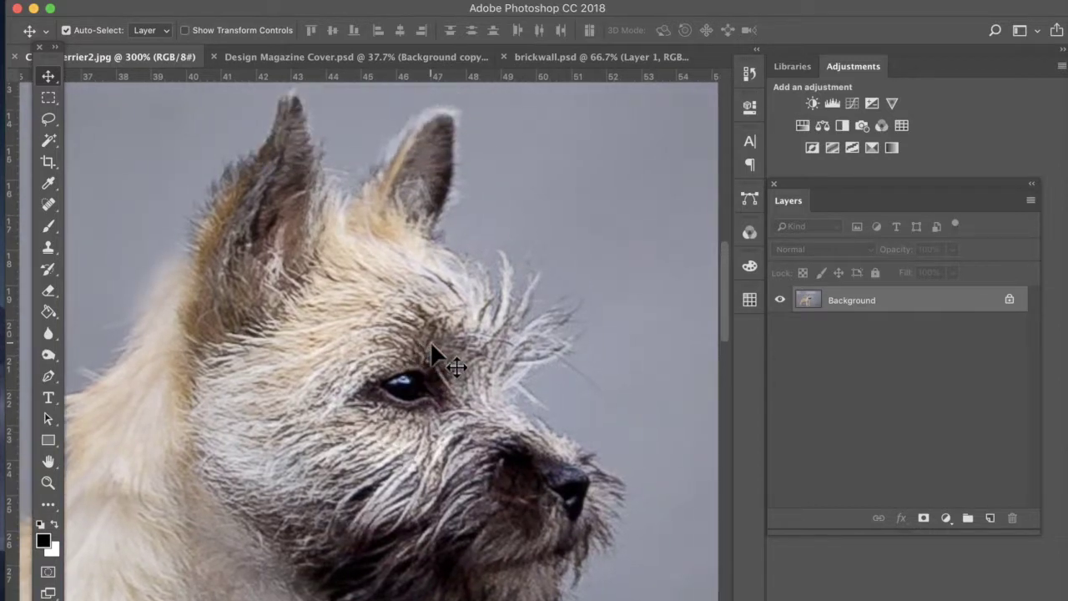
{"action": "scroll", "coordinate": [529, 271], "scroll_direction": "down", "scroll_amount": 3}
{"action": "scroll", "coordinate": [529, 270], "scroll_direction": "right", "scroll_amount": 1}
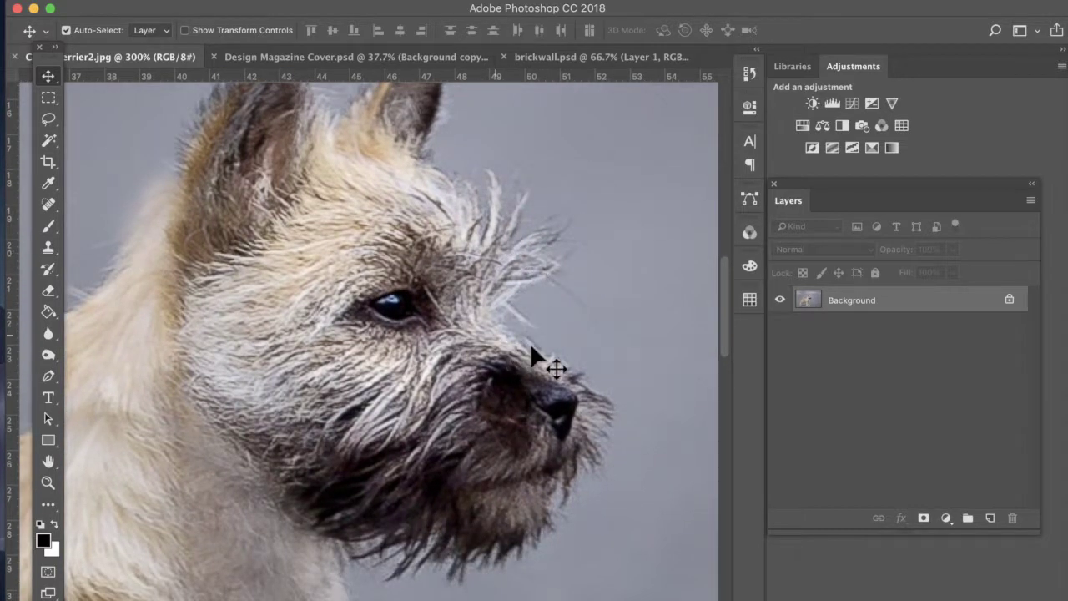
{"action": "scroll", "coordinate": [548, 353], "scroll_direction": "down", "scroll_amount": 5}
{"action": "scroll", "coordinate": [548, 353], "scroll_direction": "left", "scroll_amount": 1}
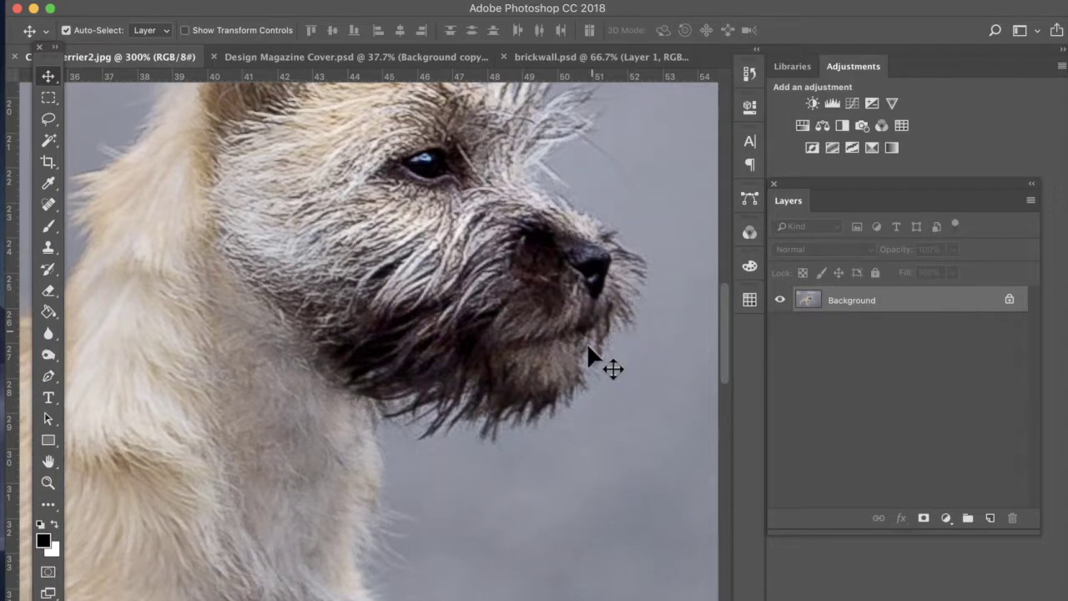
Step: Examine the fur outline along the dog's neck, back, tail and rump at 300% magnification
{"action": "scroll", "coordinate": [441, 421], "scroll_direction": "left", "scroll_amount": 10}
{"action": "scroll", "coordinate": [440, 421], "scroll_direction": "down", "scroll_amount": 3}
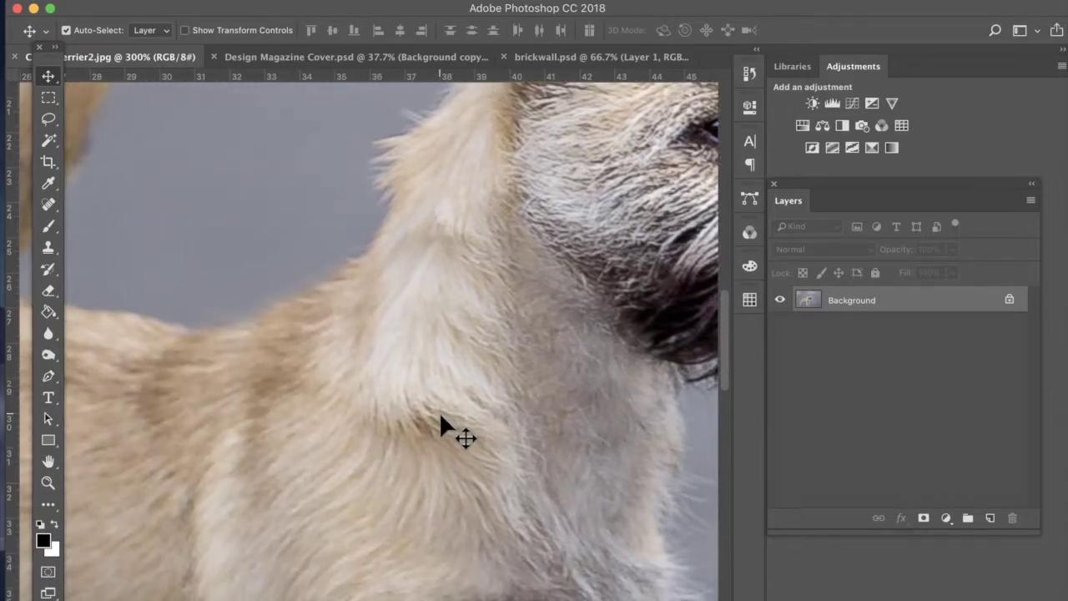
{"action": "scroll", "coordinate": [441, 421], "scroll_direction": "left", "scroll_amount": 4}
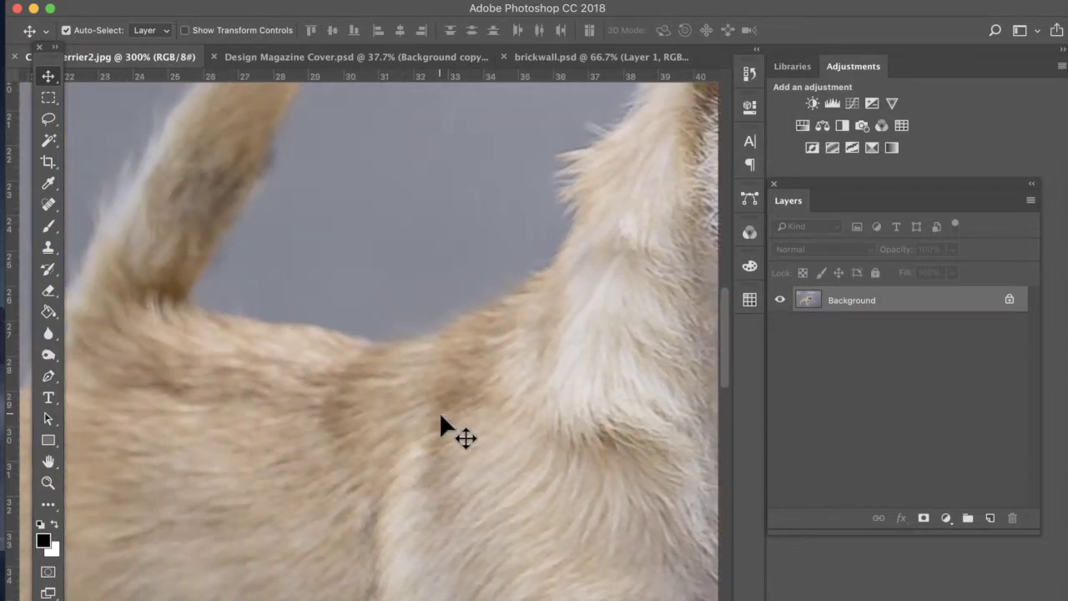
{"action": "scroll", "coordinate": [440, 422], "scroll_direction": "up", "scroll_amount": 5}
{"action": "scroll", "coordinate": [440, 421], "scroll_direction": "left", "scroll_amount": 5}
{"action": "scroll", "coordinate": [291, 384], "scroll_direction": "up", "scroll_amount": 5}
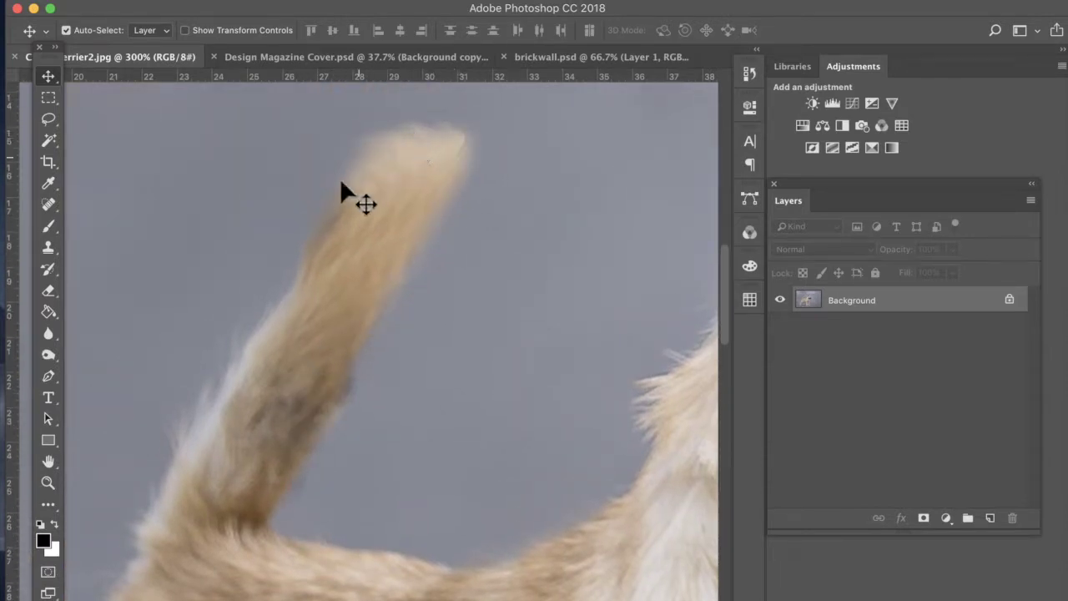
{"action": "scroll", "coordinate": [248, 365], "scroll_direction": "down", "scroll_amount": 10}
{"action": "scroll", "coordinate": [249, 365], "scroll_direction": "left", "scroll_amount": 4}
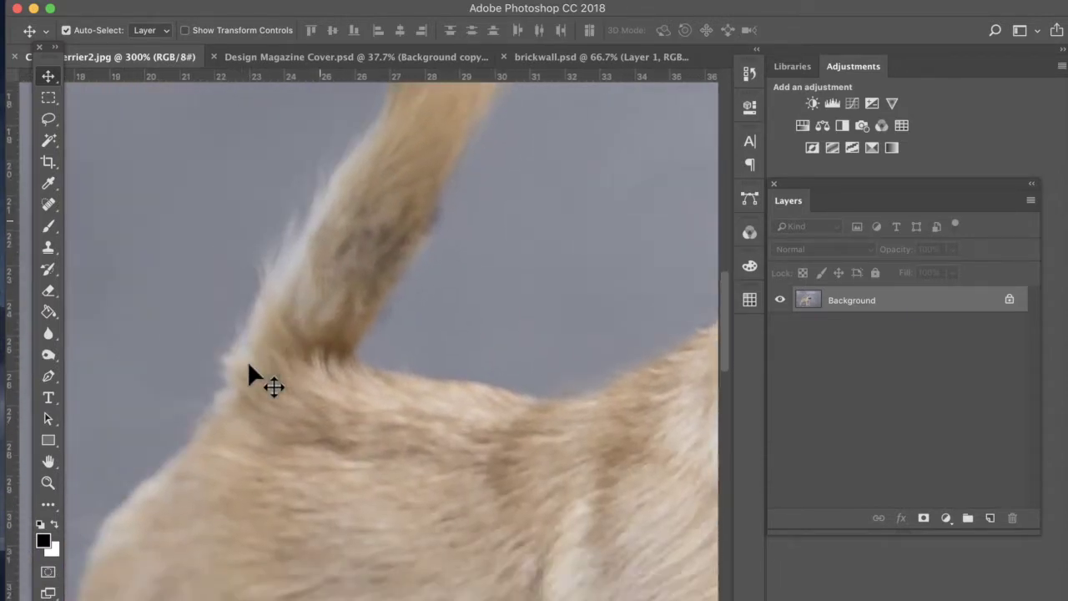
{"action": "scroll", "coordinate": [249, 365], "scroll_direction": "down", "scroll_amount": 5}
{"action": "scroll", "coordinate": [249, 365], "scroll_direction": "left", "scroll_amount": 3}
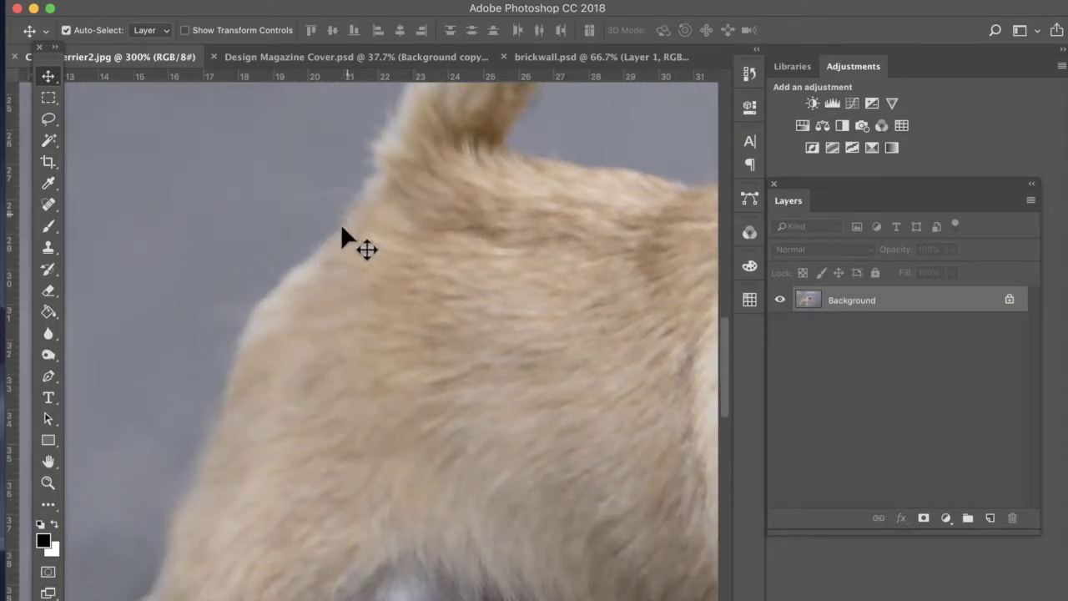
Step: Examine the fur edges along the dog's hind legs, belly and front legs, then return to the whole photo
{"action": "scroll", "coordinate": [230, 379], "scroll_direction": "down", "scroll_amount": 8}
{"action": "scroll", "coordinate": [230, 380], "scroll_direction": "left", "scroll_amount": 3}
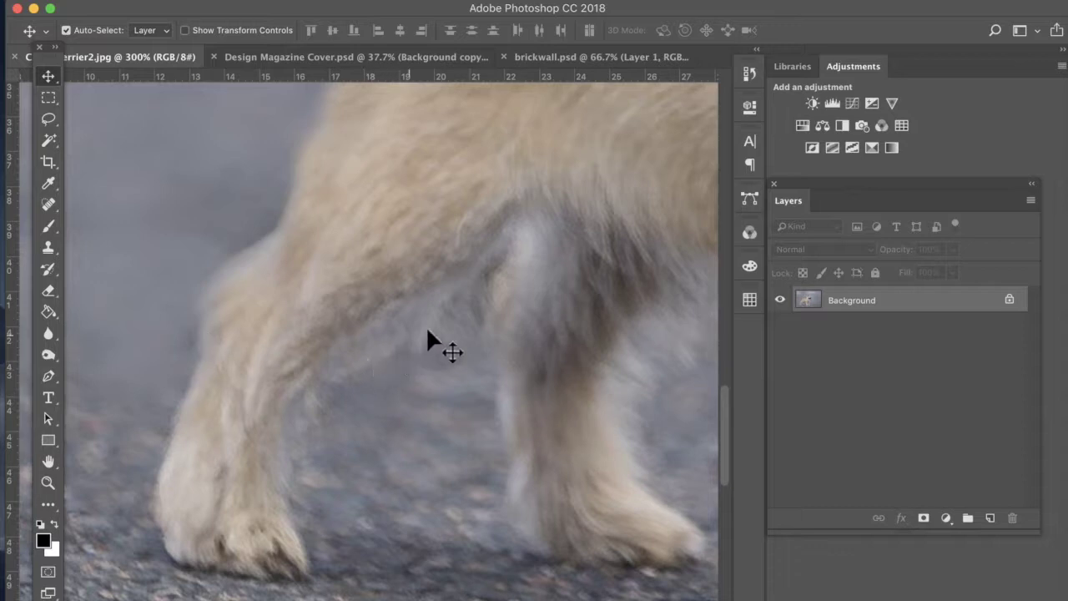
{"action": "scroll", "coordinate": [504, 310], "scroll_direction": "right", "scroll_amount": 15}
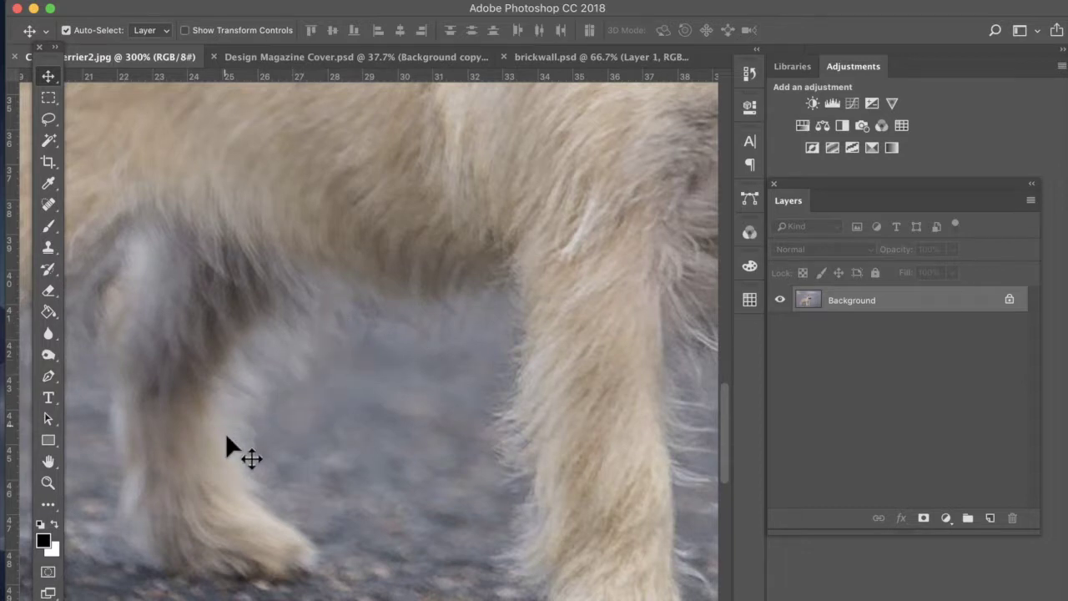
{"action": "scroll", "coordinate": [403, 393], "scroll_direction": "right", "scroll_amount": 10}
{"action": "scroll", "coordinate": [403, 393], "scroll_direction": "down", "scroll_amount": 3}
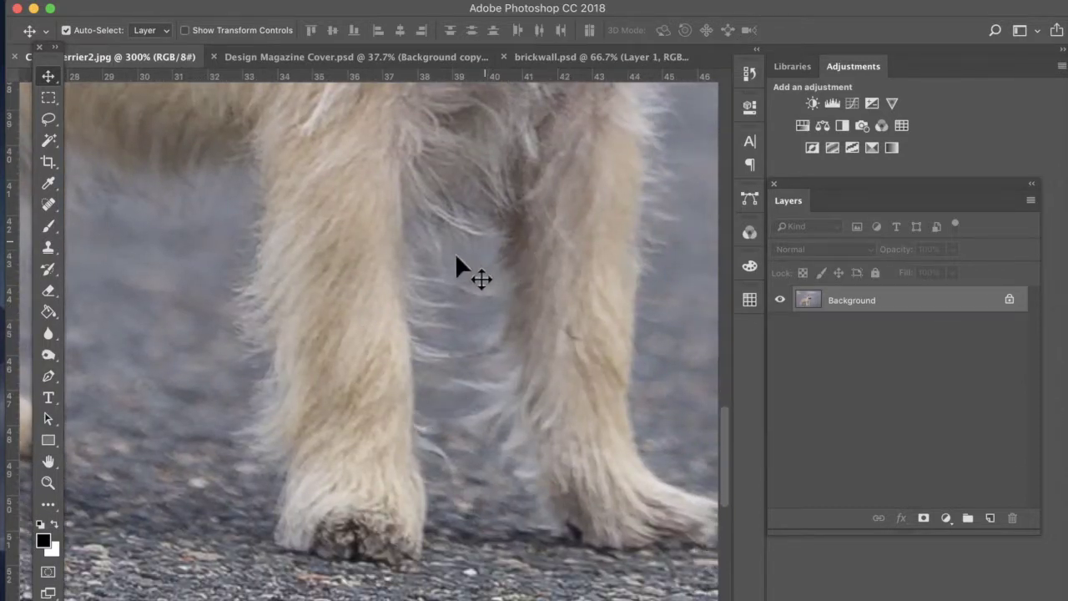
{"action": "scroll", "coordinate": [483, 441], "scroll_direction": "right", "scroll_amount": 3}
{"action": "scroll", "coordinate": [483, 440], "scroll_direction": "down", "scroll_amount": 2}
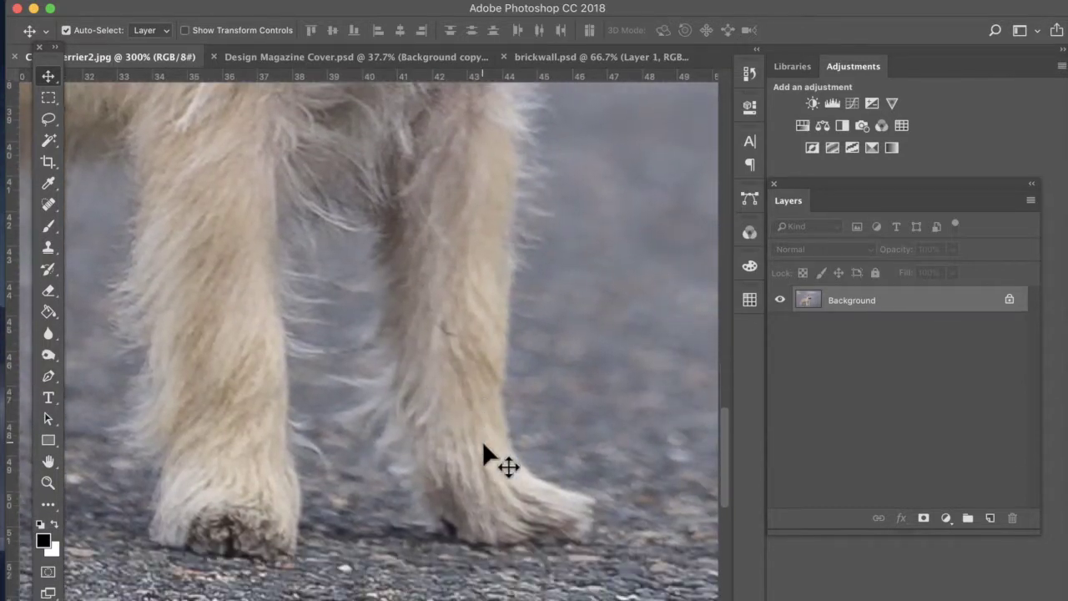
{"action": "key", "text": "super+0"}
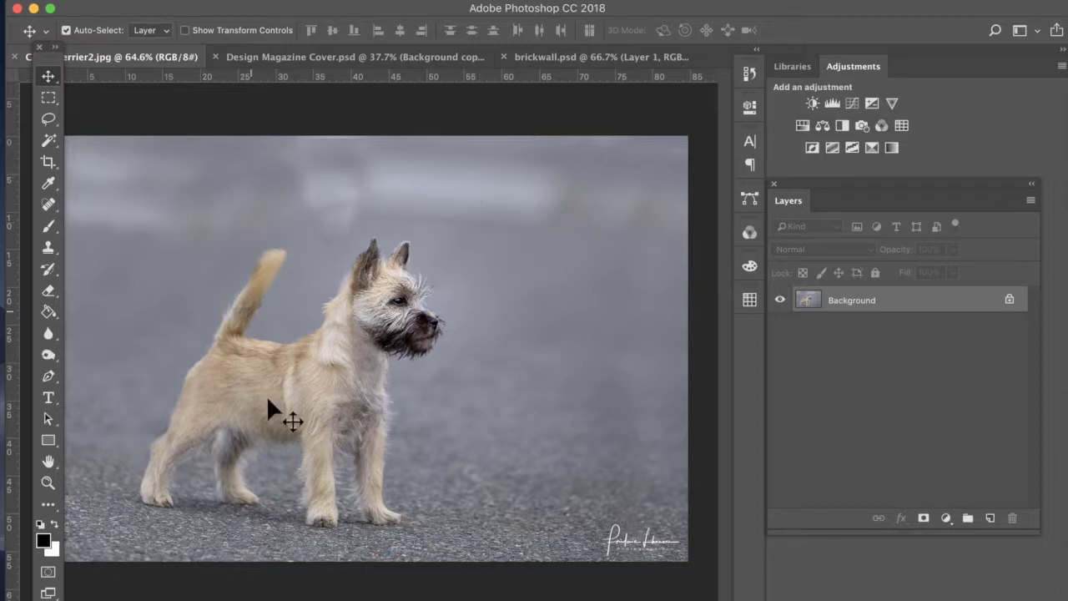
Step: Draw a rectangular marquee selection over the dog's right ear and the background above it
{"action": "left_click", "coordinate": [53, 102]}
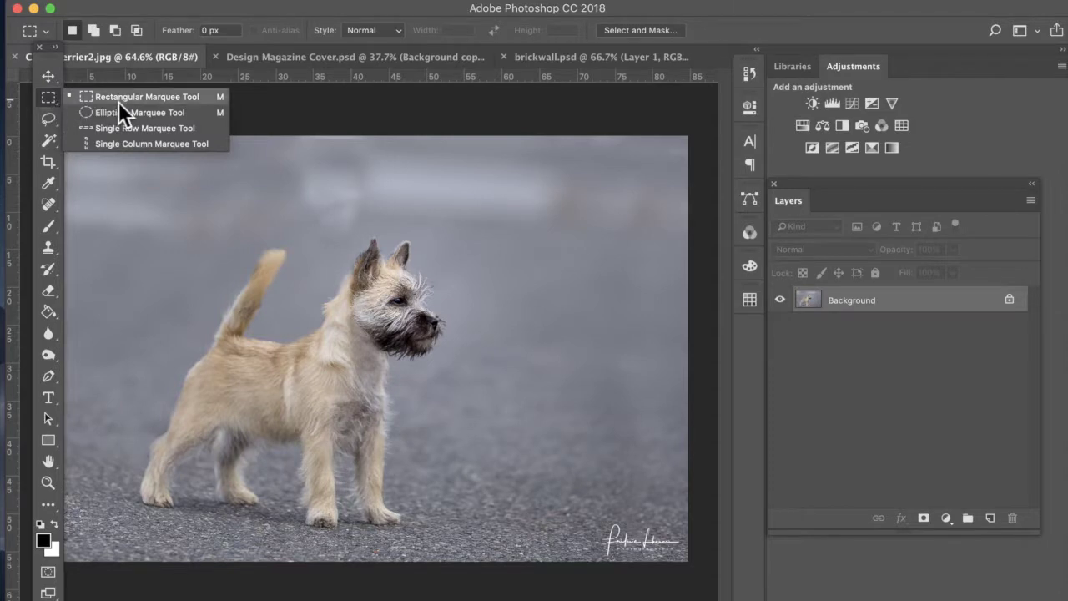
{"action": "left_click", "coordinate": [119, 102]}
{"action": "left_click_drag", "start_coordinate": [385, 195], "coordinate": [455, 284]}
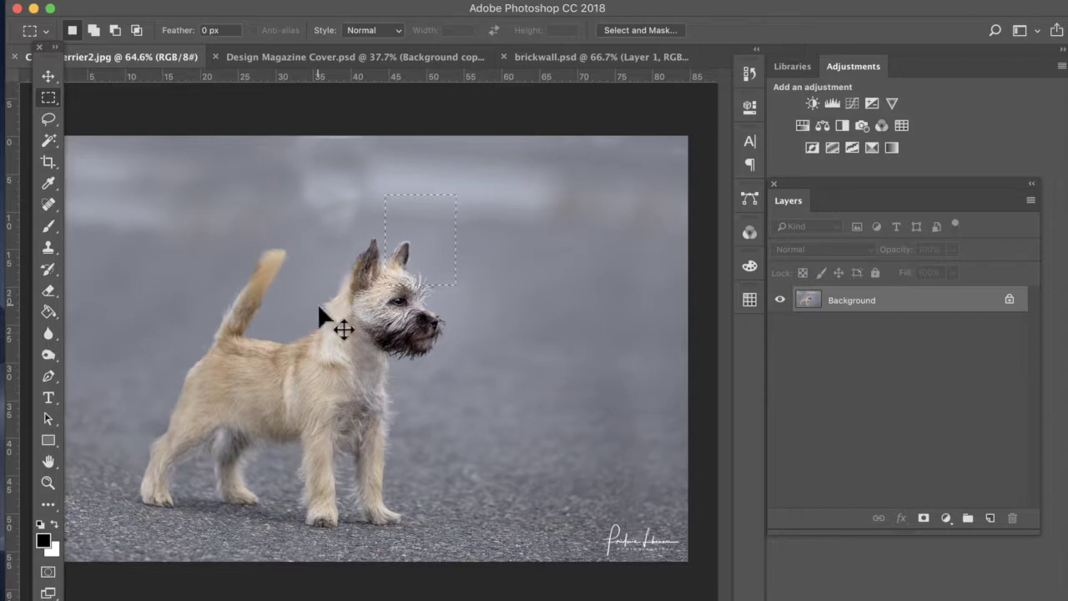
Step: Trace a freehand Lasso selection from the dog's ear down to its front paw, then clear it
{"action": "left_click", "coordinate": [53, 126]}
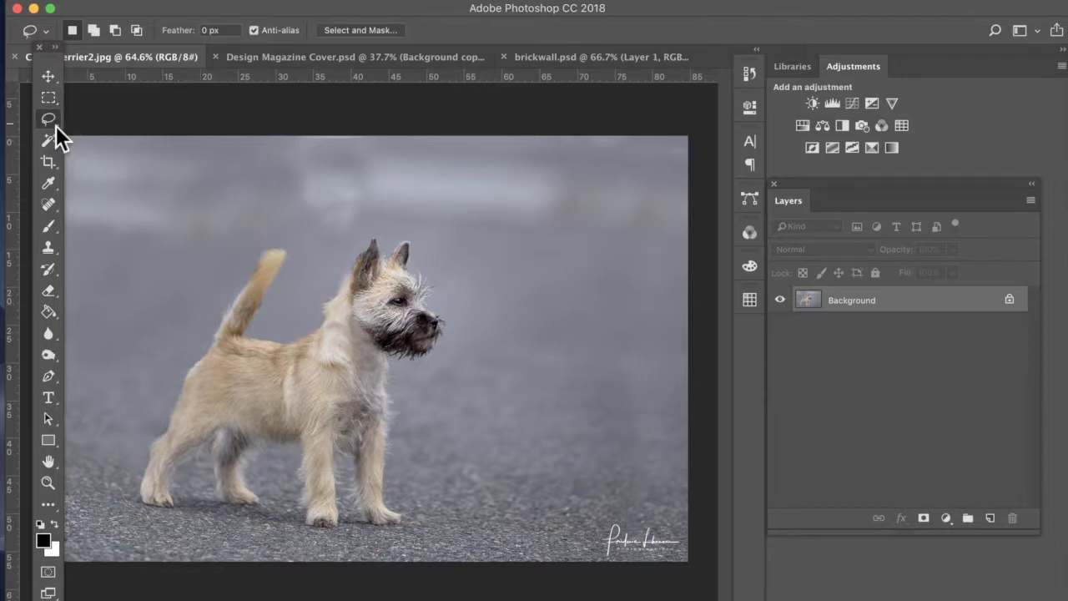
{"action": "left_click", "coordinate": [108, 121]}
{"action": "mouse_move", "coordinate": [418, 237]}
{"action": "left_mouse_down"}
{"action": "mouse_move", "coordinate": [360, 246]}
{"action": "mouse_move", "coordinate": [314, 319]}
{"action": "mouse_move", "coordinate": [259, 340]}
{"action": "mouse_move", "coordinate": [285, 244]}
{"action": "mouse_move", "coordinate": [269, 252]}
{"action": "mouse_move", "coordinate": [227, 295]}
{"action": "mouse_move", "coordinate": [146, 451]}
{"action": "mouse_move", "coordinate": [138, 495]}
{"action": "mouse_move", "coordinate": [162, 511]}
{"action": "mouse_move", "coordinate": [175, 510]}
{"action": "mouse_move", "coordinate": [178, 476]}
{"action": "mouse_move", "coordinate": [198, 456]}
{"action": "mouse_move", "coordinate": [216, 468]}
{"action": "mouse_move", "coordinate": [218, 497]}
{"action": "mouse_move", "coordinate": [263, 507]}
{"action": "mouse_move", "coordinate": [250, 466]}
{"action": "mouse_move", "coordinate": [300, 455]}
{"action": "mouse_move", "coordinate": [294, 515]}
{"action": "mouse_move", "coordinate": [335, 534]}
{"action": "left_mouse_up"}
{"action": "key", "text": "super+d"}
Step: Switch to the Quick Selection tool and check its brush options
{"action": "left_click_drag", "start_coordinate": [51, 144], "coordinate": [105, 140]}
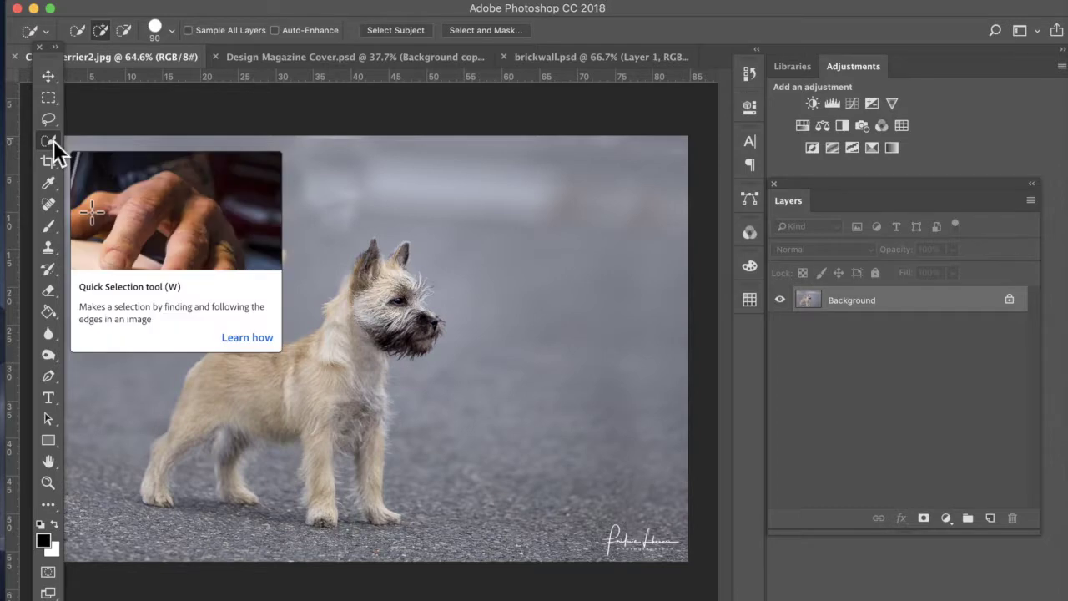
{"action": "left_click", "coordinate": [174, 34]}
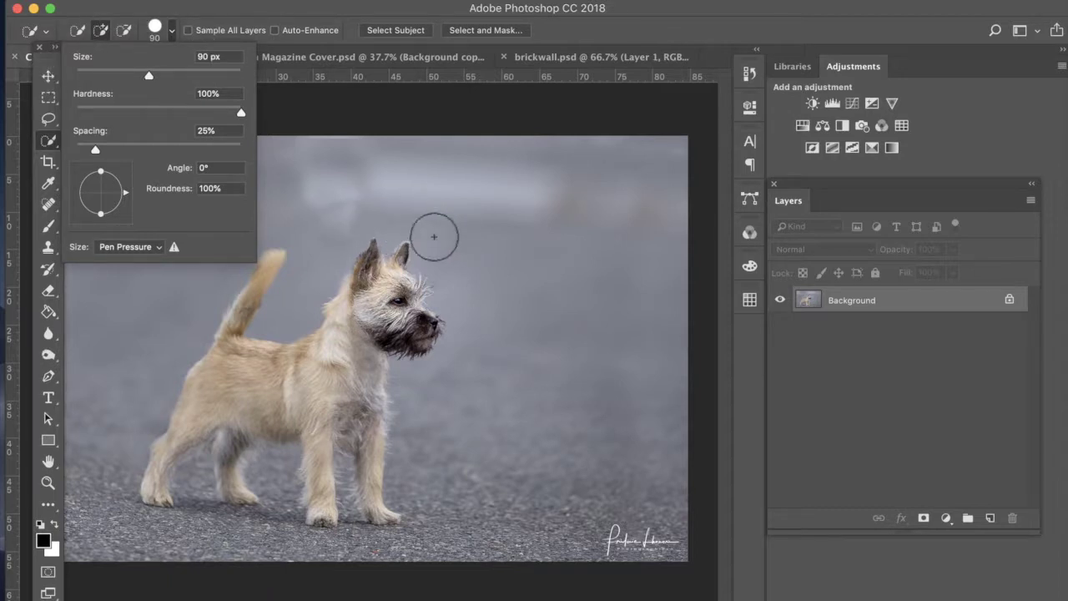
{"action": "left_click", "coordinate": [486, 224]}
Step: Quick-select the entire grey background around the dog with the 90 px brush, then clear the selection
{"action": "mouse_move", "coordinate": [485, 225]}
{"action": "left_mouse_down"}
{"action": "mouse_move", "coordinate": [459, 203]}
{"action": "mouse_move", "coordinate": [357, 183]}
{"action": "mouse_move", "coordinate": [257, 191]}
{"action": "mouse_move", "coordinate": [182, 225]}
{"action": "mouse_move", "coordinate": [125, 269]}
{"action": "mouse_move", "coordinate": [95, 322]}
{"action": "left_mouse_up"}
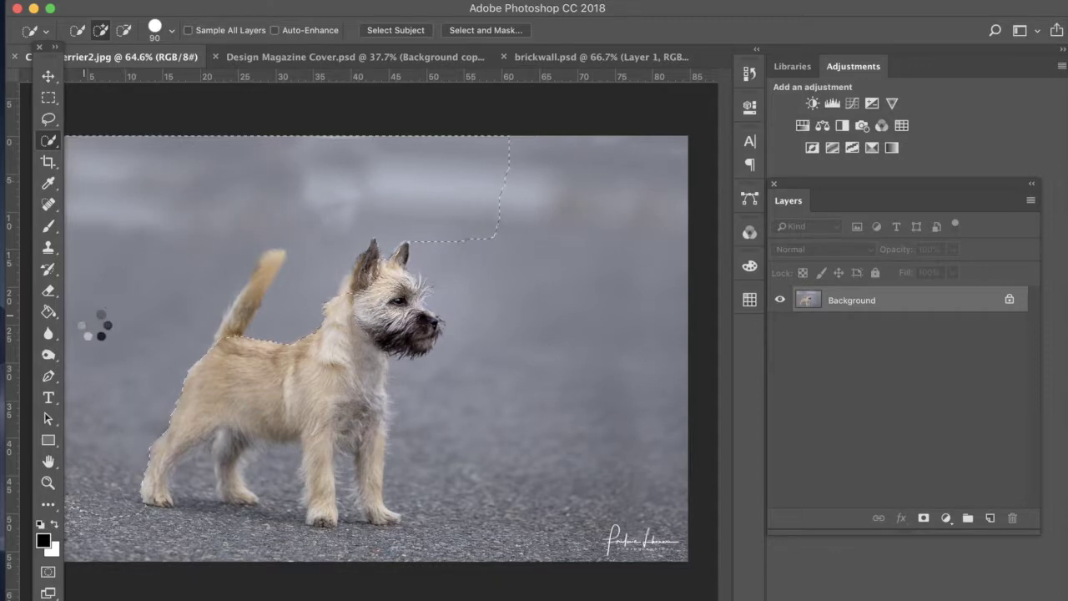
{"action": "mouse_move", "coordinate": [493, 269]}
{"action": "left_mouse_down"}
{"action": "mouse_move", "coordinate": [515, 325]}
{"action": "mouse_move", "coordinate": [524, 412]}
{"action": "left_mouse_up"}
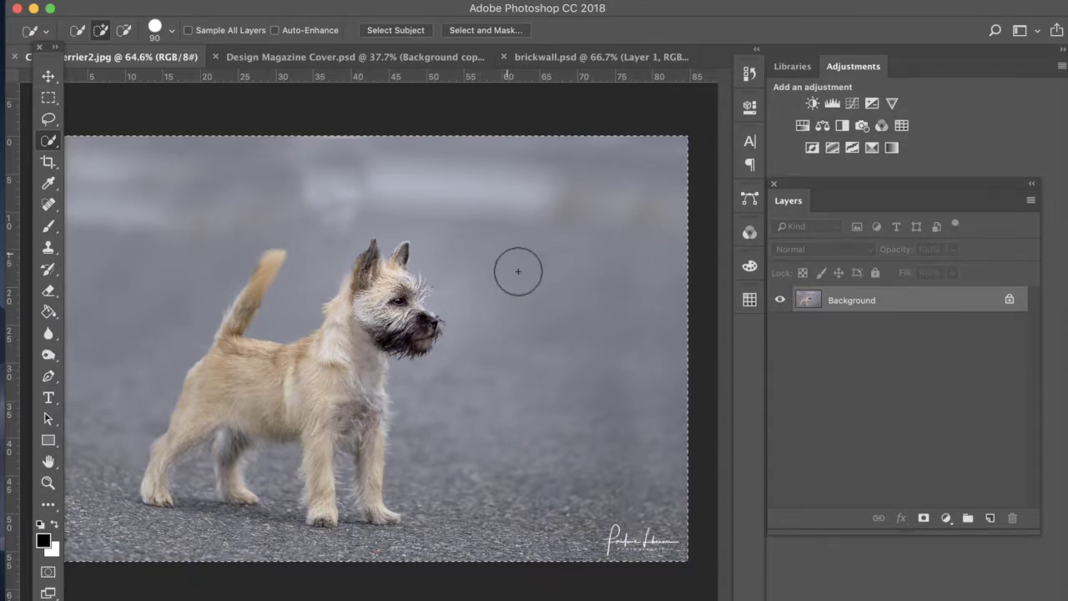
{"action": "key", "text": "ctrl+d"}
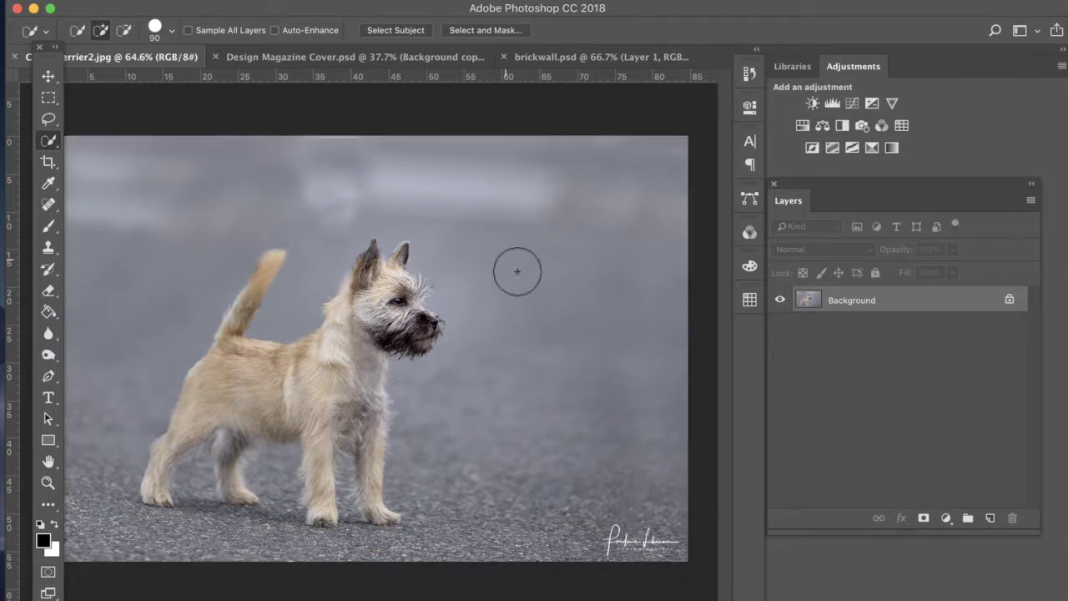
Step: Quick-select the background in front of the dog from above its head to its chest, then deselect
{"action": "left_click", "coordinate": [507, 217]}
{"action": "mouse_move", "coordinate": [467, 218]}
{"action": "left_mouse_down"}
{"action": "mouse_move", "coordinate": [503, 283]}
{"action": "mouse_move", "coordinate": [510, 275]}
{"action": "mouse_move", "coordinate": [507, 328]}
{"action": "mouse_move", "coordinate": [499, 322]}
{"action": "mouse_move", "coordinate": [508, 332]}
{"action": "mouse_move", "coordinate": [469, 360]}
{"action": "mouse_move", "coordinate": [490, 350]}
{"action": "mouse_move", "coordinate": [471, 395]}
{"action": "mouse_move", "coordinate": [449, 398]}
{"action": "mouse_move", "coordinate": [438, 417]}
{"action": "mouse_move", "coordinate": [430, 411]}
{"action": "mouse_move", "coordinate": [439, 421]}
{"action": "mouse_move", "coordinate": [432, 373]}
{"action": "mouse_move", "coordinate": [391, 386]}
{"action": "left_mouse_up"}
{"action": "key", "text": "super+d"}
Step: Quick-select the background beneath the dog's chin and in front of its chest at 200% magnification, then deselect
{"action": "key", "text": "super+equal"}
{"action": "key", "text": "super+equal"}
{"action": "key", "text": "super+equal"}
{"action": "mouse_move", "coordinate": [414, 434]}
{"action": "left_mouse_down"}
{"action": "mouse_move", "coordinate": [495, 431]}
{"action": "mouse_move", "coordinate": [576, 376]}
{"action": "mouse_move", "coordinate": [642, 277]}
{"action": "mouse_move", "coordinate": [624, 326]}
{"action": "left_mouse_up"}
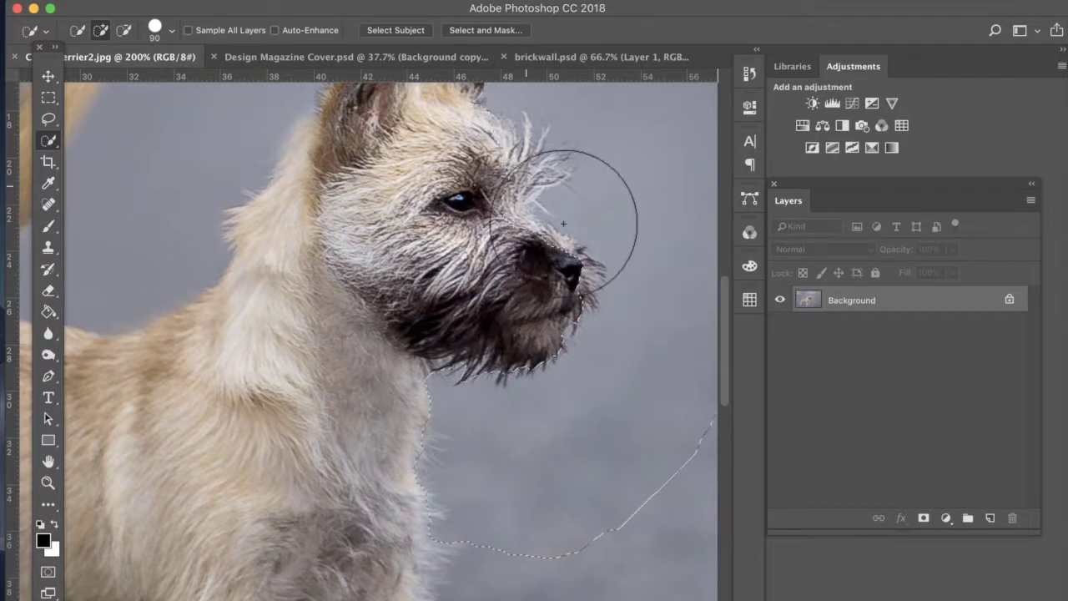
{"action": "scroll", "coordinate": [572, 214], "scroll_direction": "up", "scroll_amount": 2}
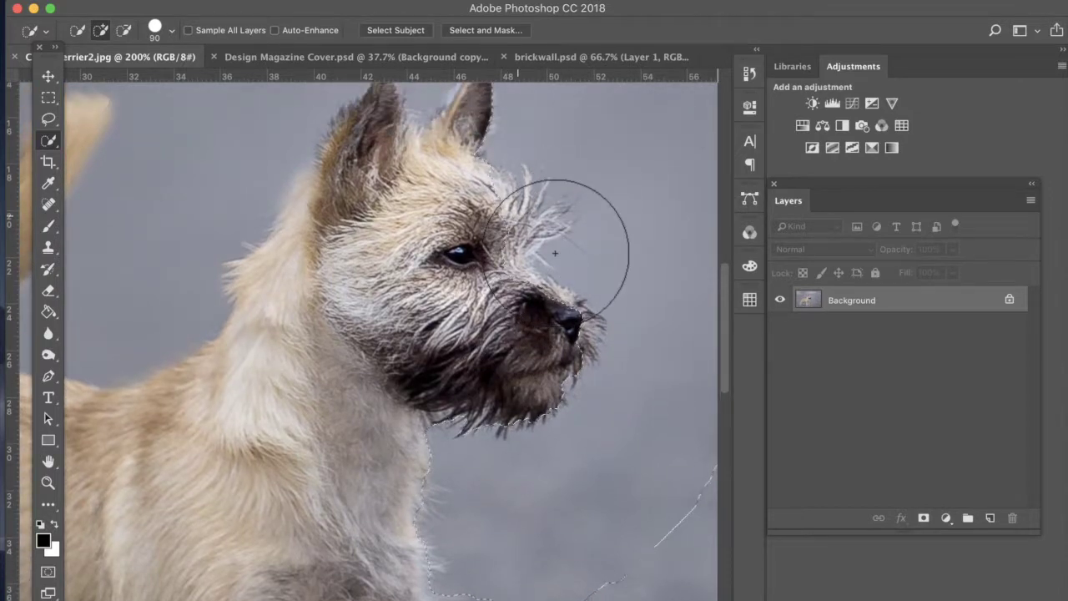
{"action": "key", "text": "super+d"}
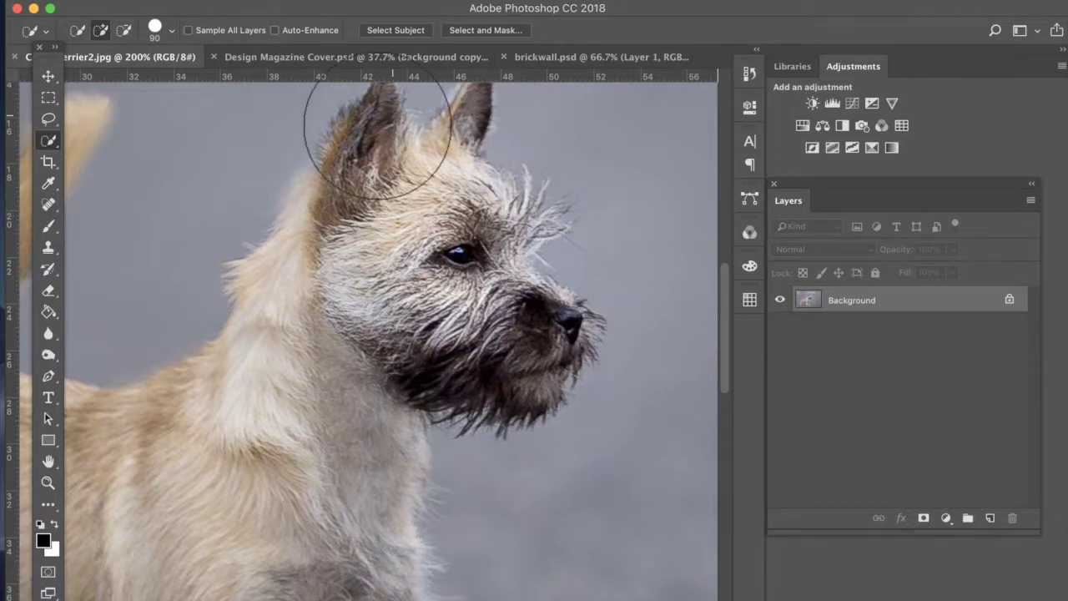
Step: Set the Quick Selection brush size to 22 px
{"action": "left_click", "coordinate": [174, 35]}
{"action": "left_click_drag", "start_coordinate": [102, 75], "coordinate": [94, 75]}
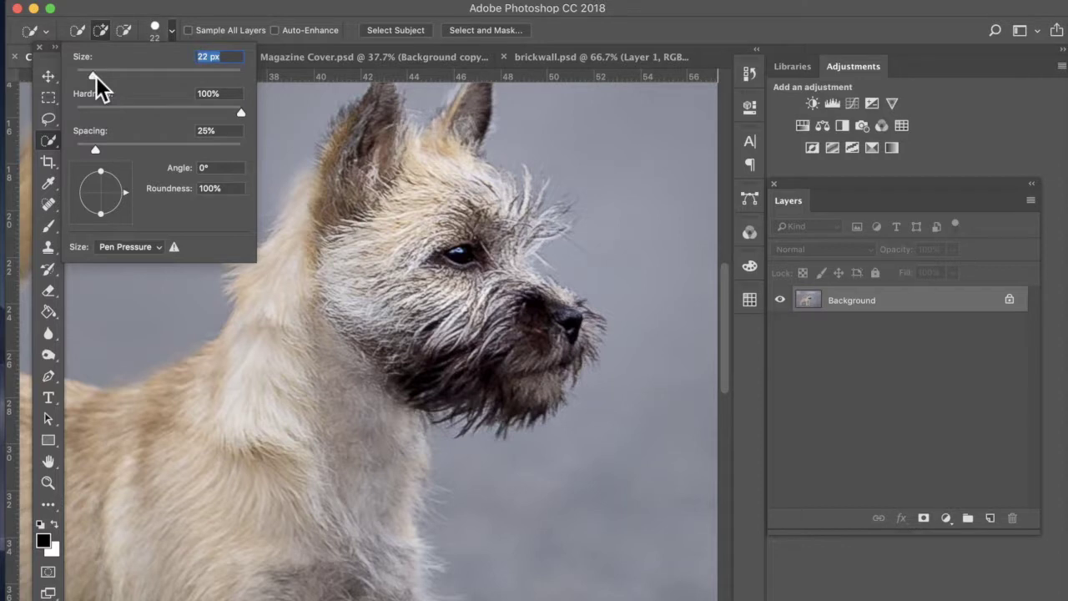
{"action": "left_click", "coordinate": [617, 158]}
Step: Quick-select the background in front of the dog's face, from below the chin up to the right ear
{"action": "mouse_move", "coordinate": [620, 161]}
{"action": "left_mouse_down"}
{"action": "mouse_move", "coordinate": [679, 346]}
{"action": "mouse_move", "coordinate": [590, 477]}
{"action": "mouse_move", "coordinate": [538, 490]}
{"action": "mouse_move", "coordinate": [434, 492]}
{"action": "left_mouse_up"}
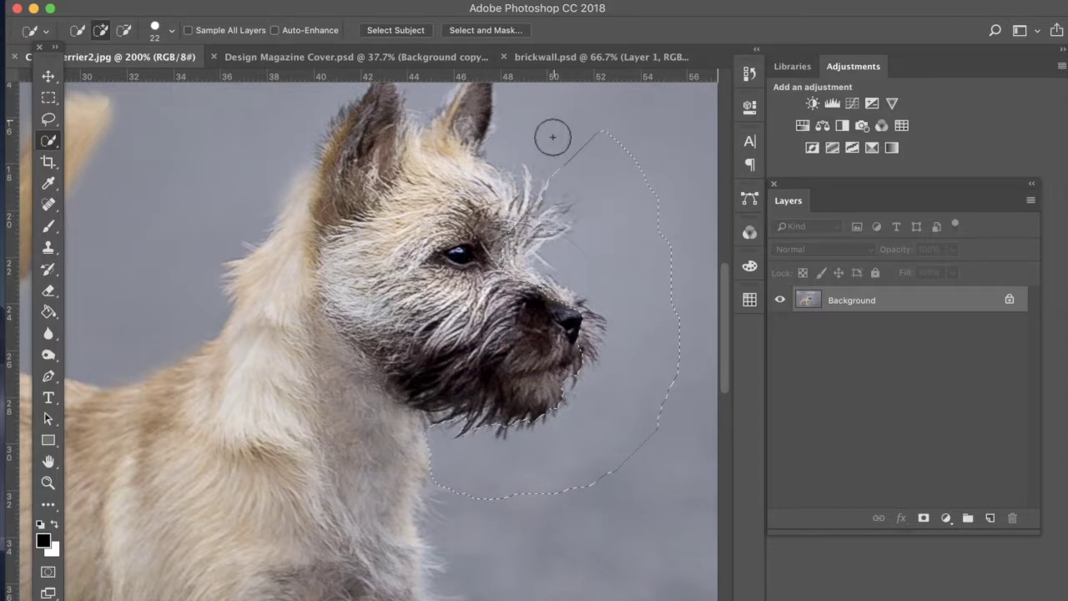
{"action": "mouse_move", "coordinate": [567, 162]}
{"action": "left_mouse_down"}
{"action": "mouse_move", "coordinate": [535, 129]}
{"action": "mouse_move", "coordinate": [526, 197]}
{"action": "mouse_move", "coordinate": [530, 161]}
{"action": "mouse_move", "coordinate": [476, 107]}
{"action": "left_mouse_up"}
{"action": "scroll", "coordinate": [529, 127], "scroll_direction": "up", "scroll_amount": 5}
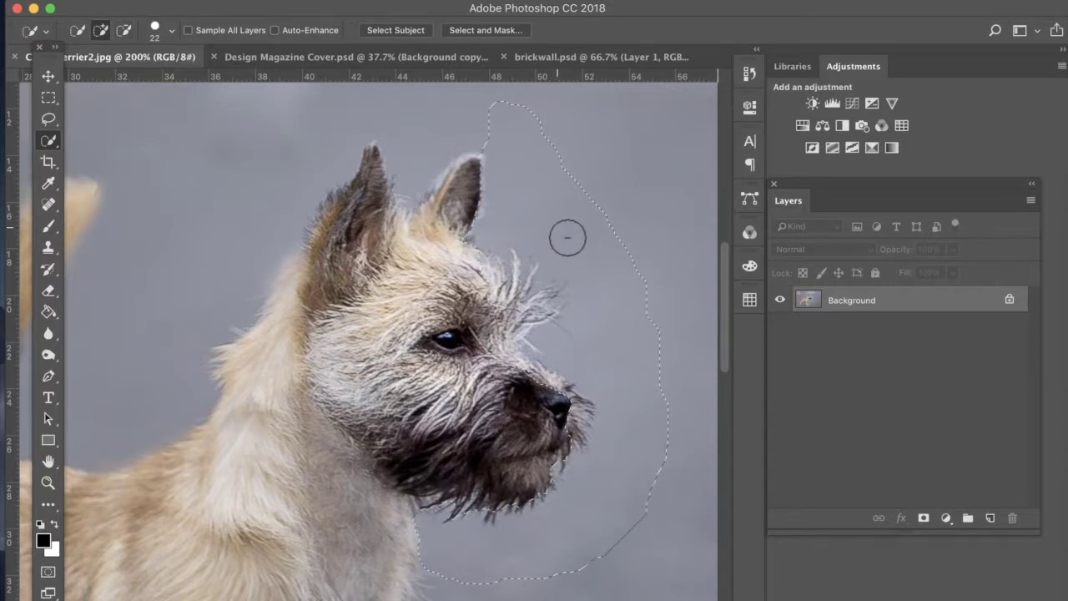
Step: Subtract the fur edges around the forehead and muzzle from the selection, then deselect and show the whole photo
{"action": "key", "text": "alt"}
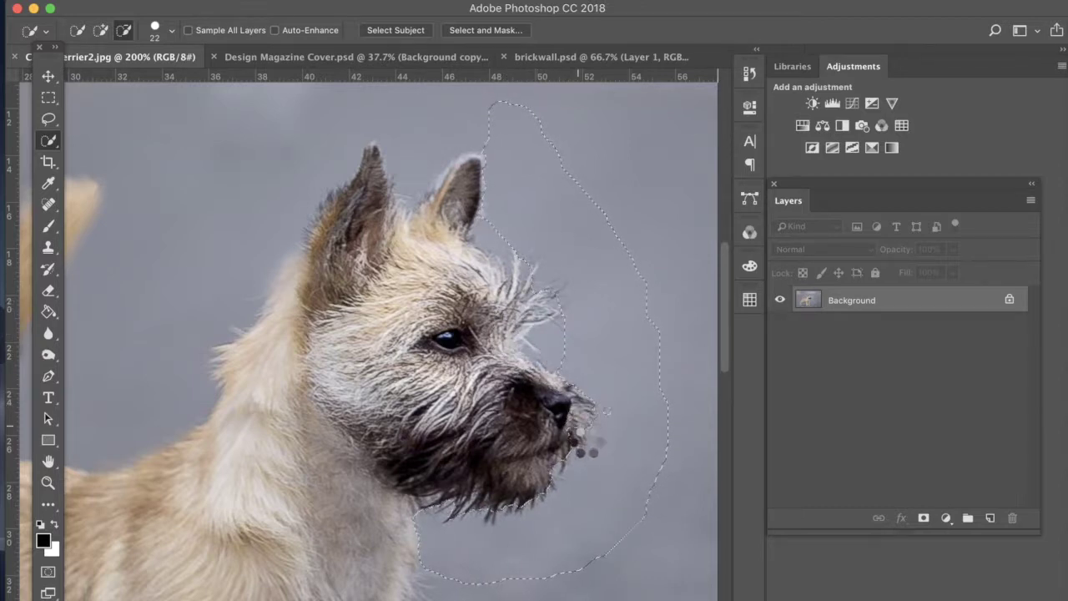
{"action": "key", "text": "alt"}
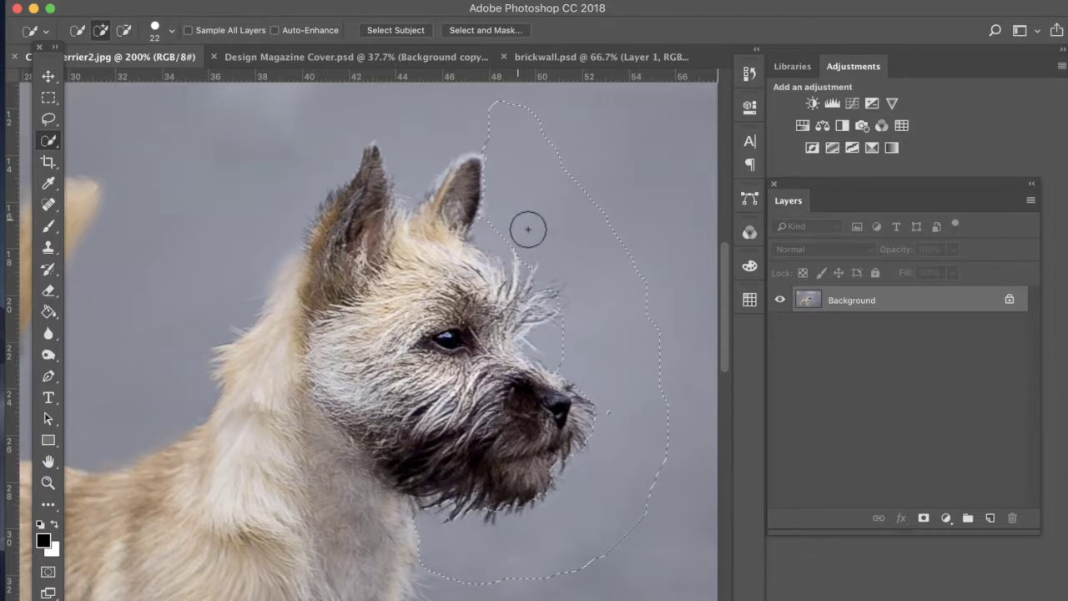
{"action": "key", "text": "super+d"}
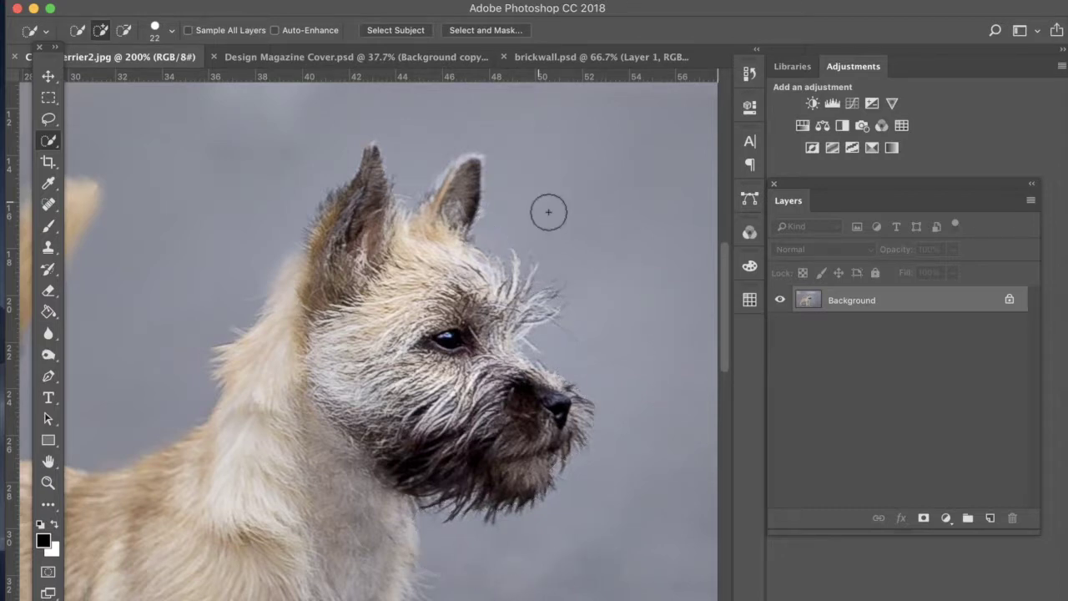
{"action": "key", "text": "super+0"}
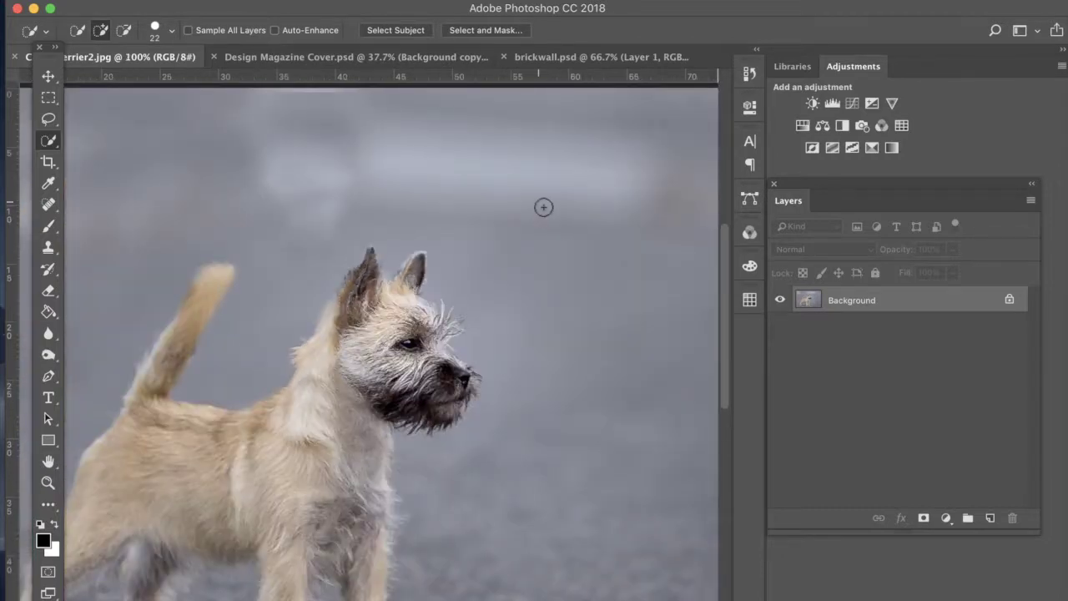
Step: Bring the whole dog into view at 100% magnification and switch to the Magic Wand tool
{"action": "key", "text": "super+1"}
{"action": "scroll", "coordinate": [502, 238], "scroll_direction": "left", "scroll_amount": 3}
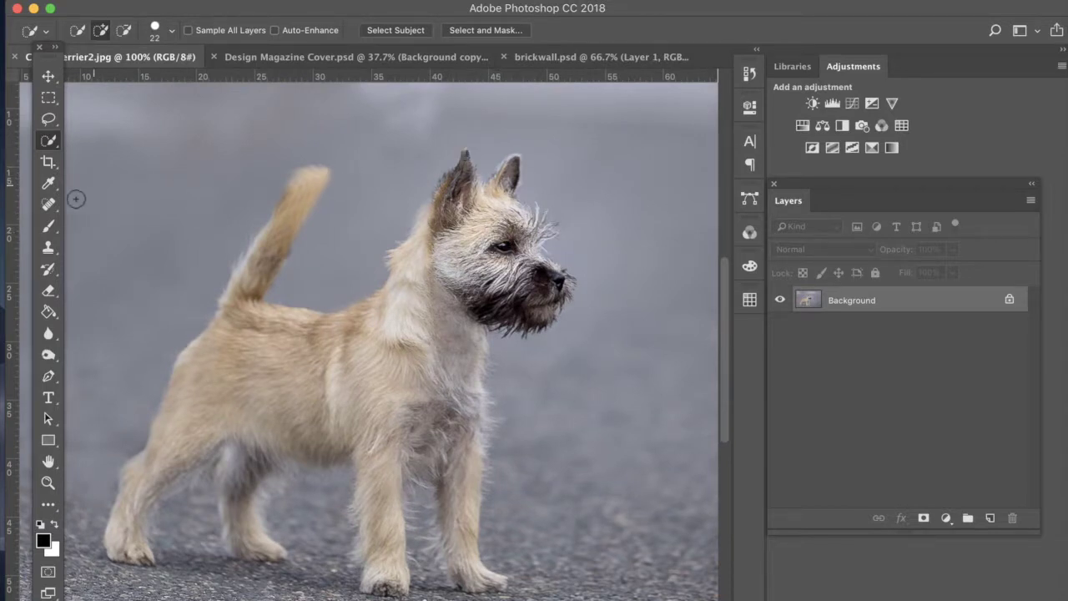
{"action": "left_click", "coordinate": [52, 144]}
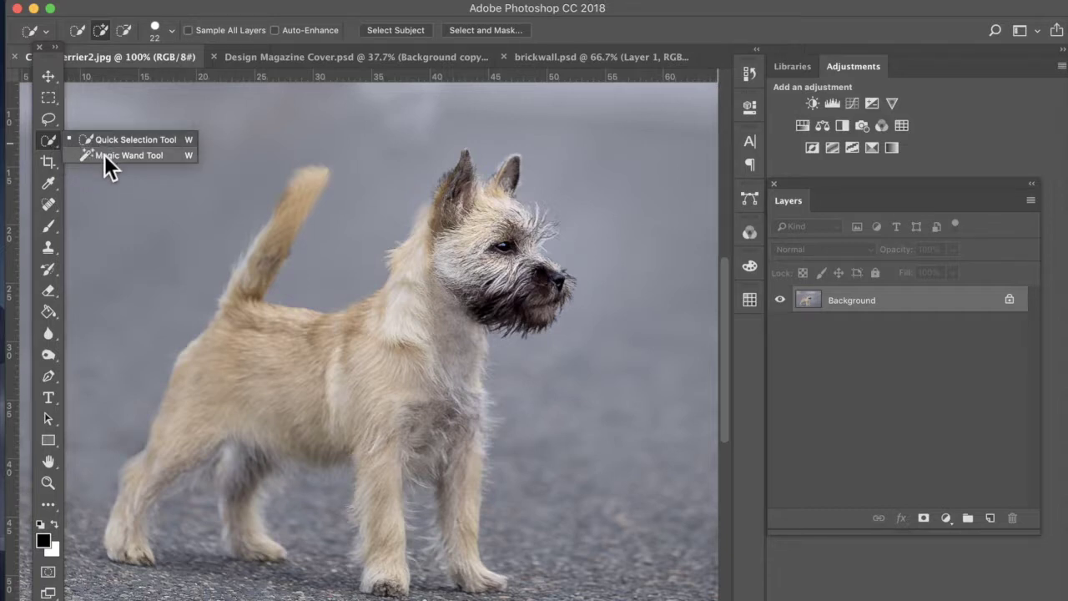
{"action": "left_click", "coordinate": [51, 141]}
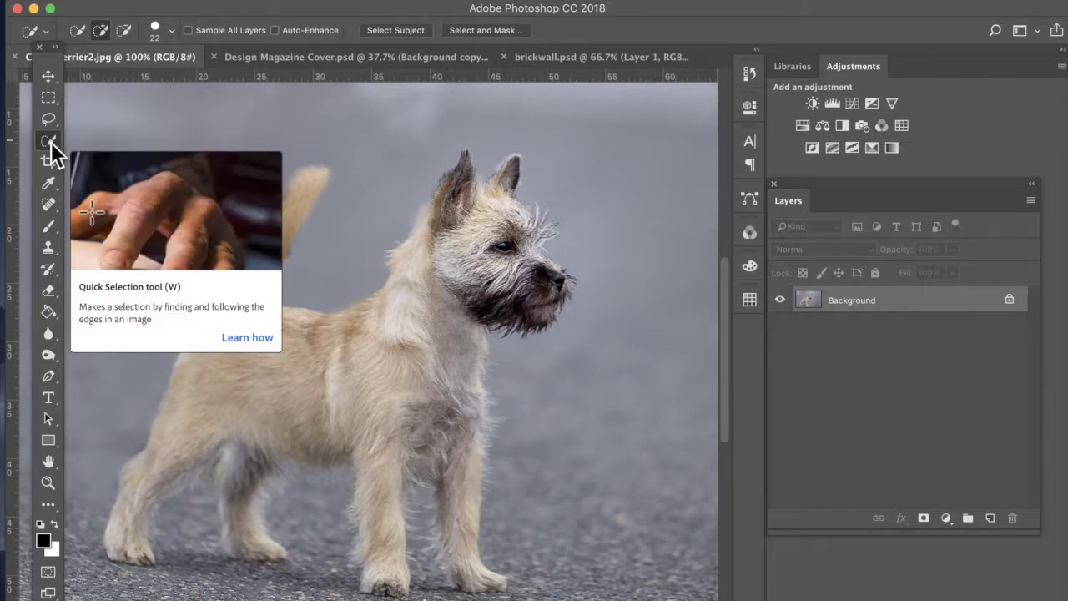
{"action": "left_click", "coordinate": [51, 142]}
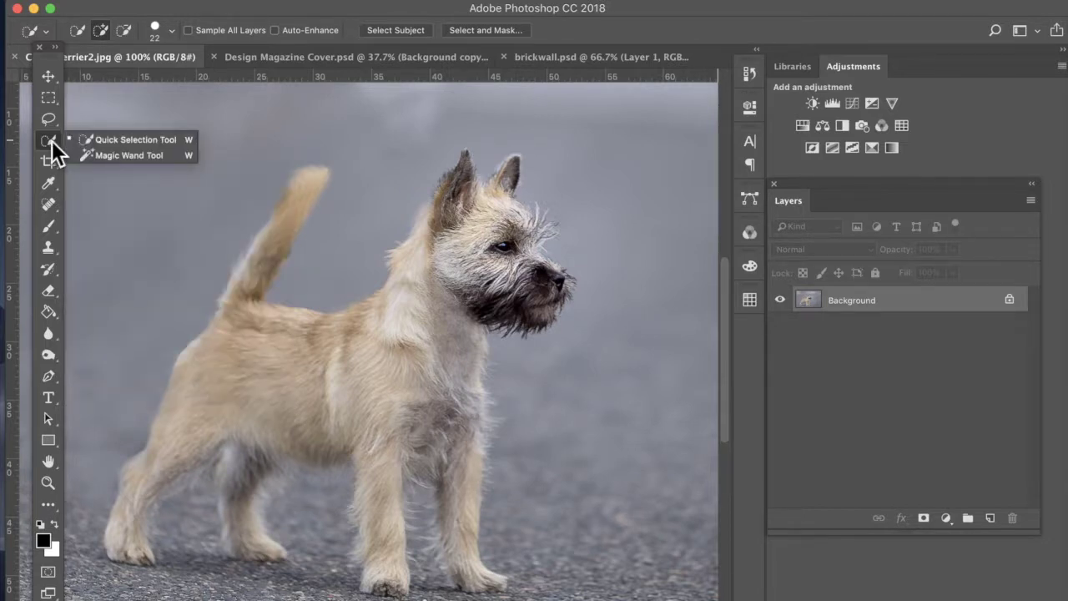
{"action": "left_click", "coordinate": [126, 155]}
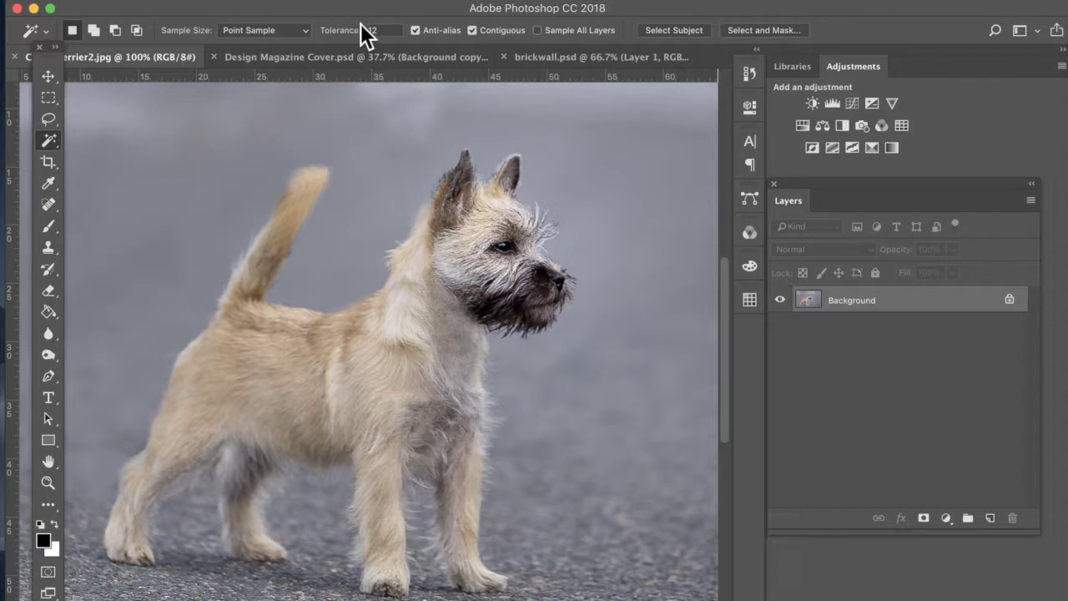
Step: Magic-wand the background beside the dog's head with a tolerance of 32, then deselect
{"action": "type", "text": "32"}
{"action": "left_click", "coordinate": [605, 196]}
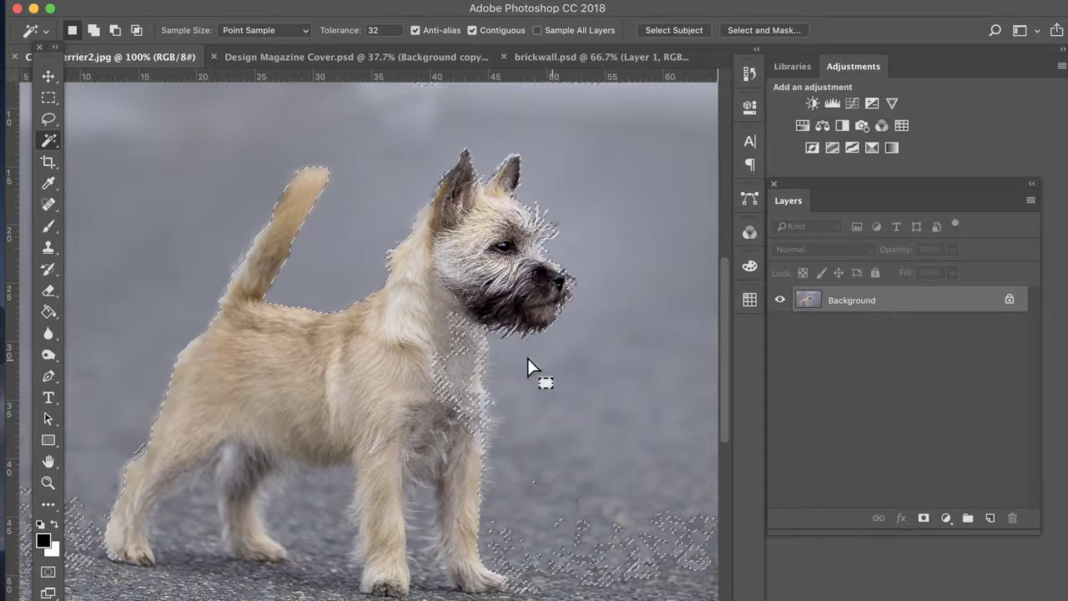
{"action": "key", "text": "super+d"}
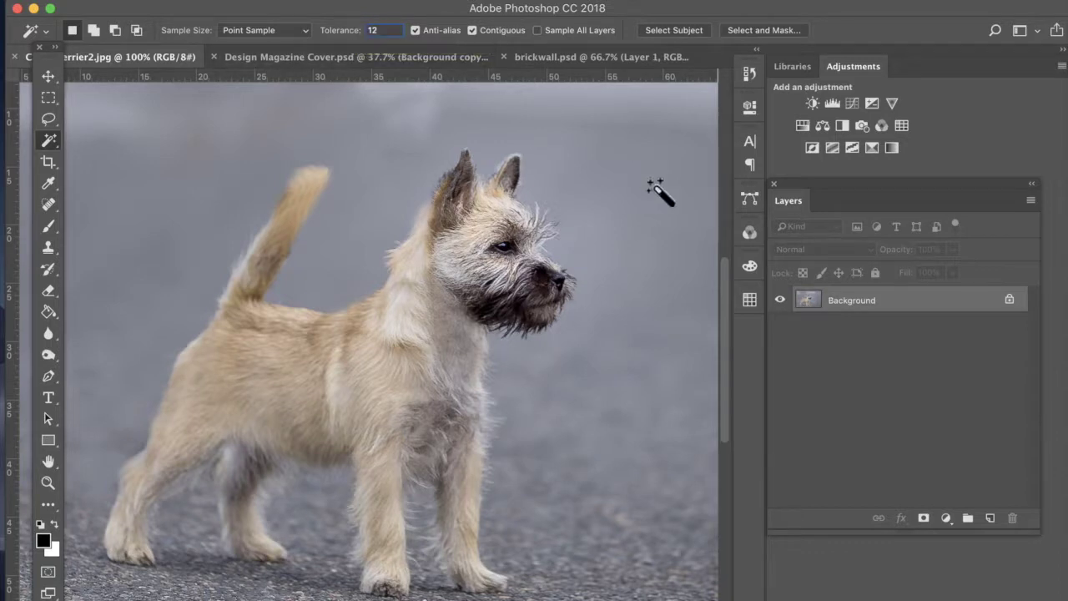
Step: Set the tolerance to 12, select the background in front of the dog's face, and add the remaining backdrop areas around the dog
{"action": "left_click", "coordinate": [597, 242]}
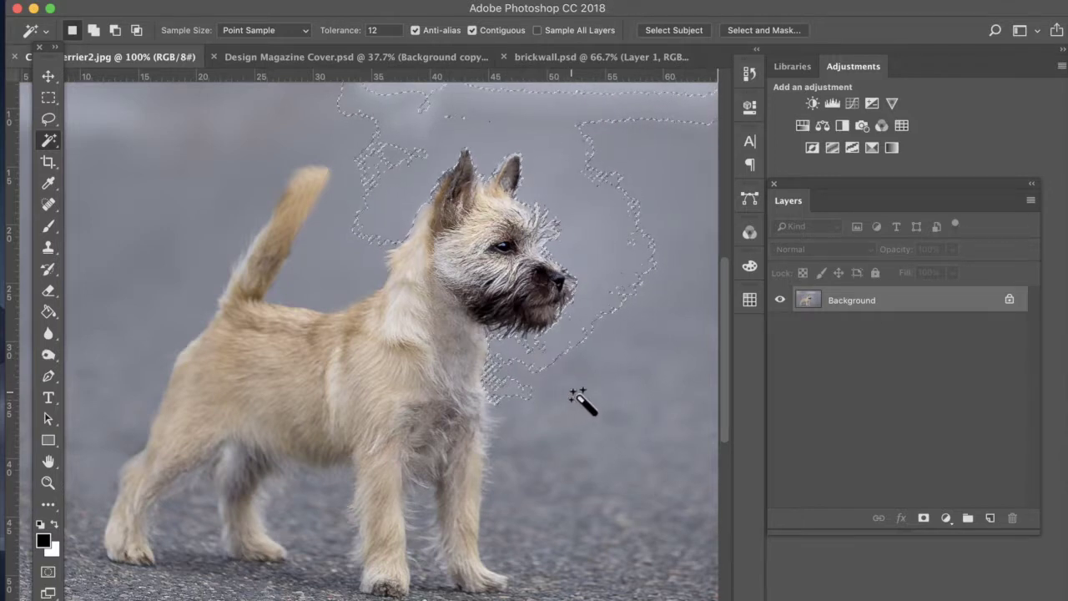
{"action": "key", "text": "shift"}
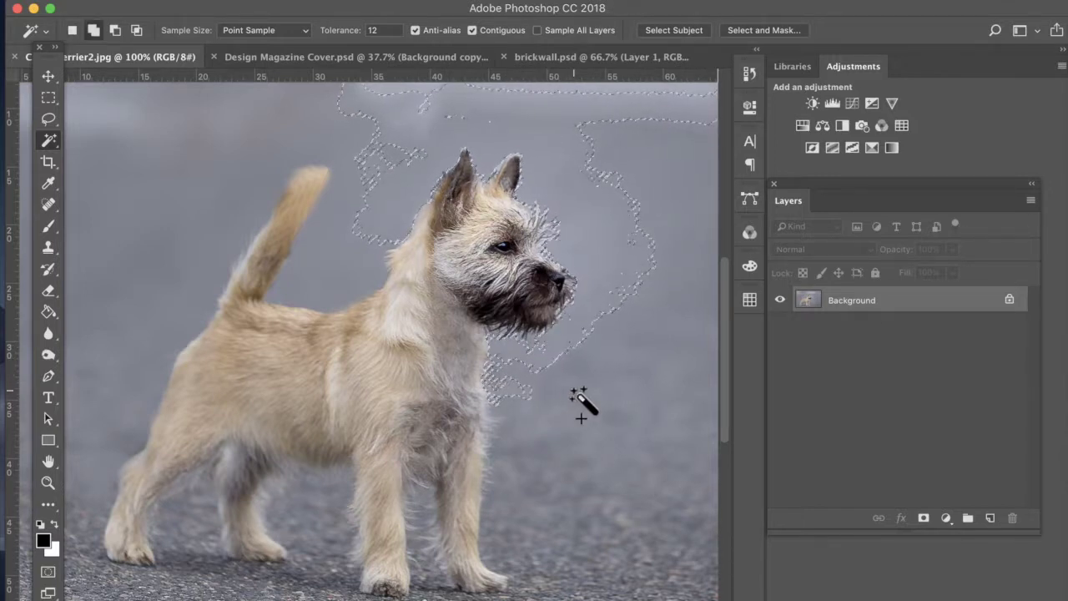
{"action": "left_click", "coordinate": [581, 418], "text": "shift"}
{"action": "left_click", "coordinate": [568, 551], "text": "shift"}
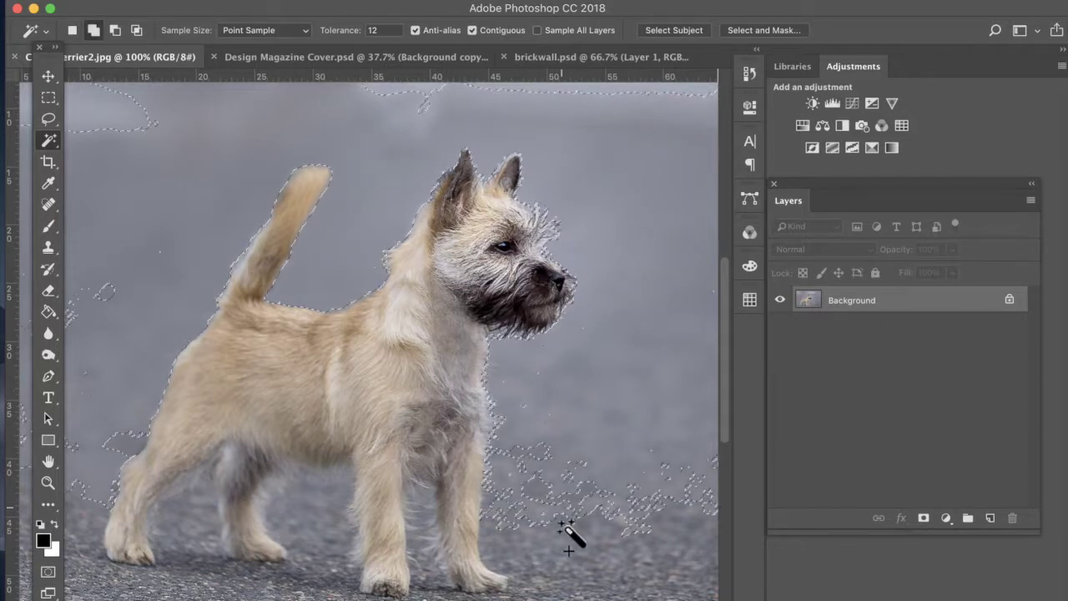
{"action": "left_click", "coordinate": [566, 526], "text": "shift"}
{"action": "left_click", "coordinate": [422, 98], "text": "shift"}
{"action": "left_click", "coordinate": [111, 115], "text": "shift"}
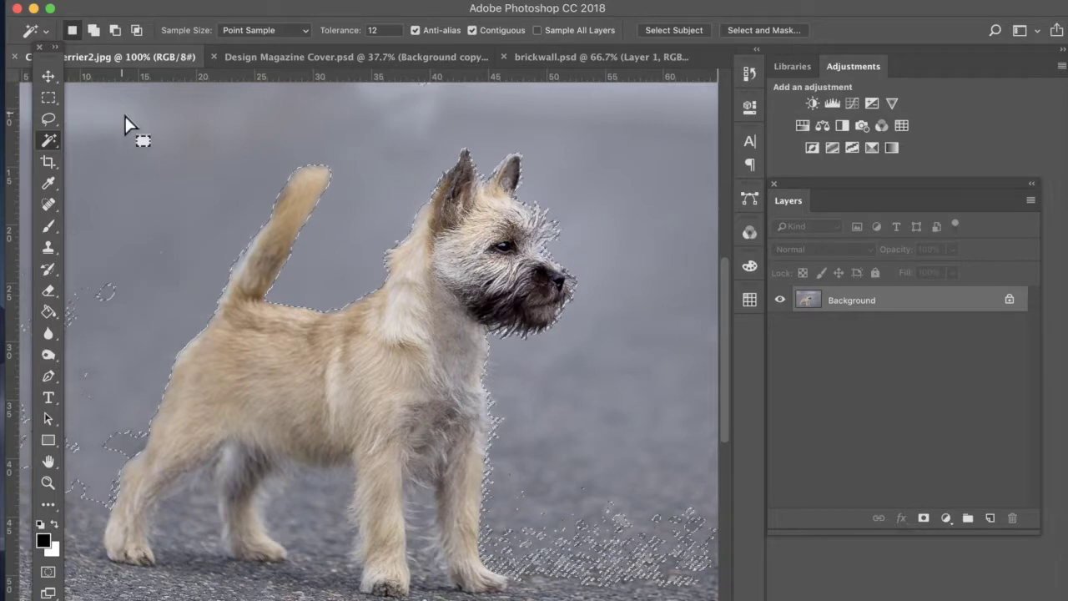
Step: Add the speckled pavement behind the dog's hind leg to the selection
{"action": "scroll", "coordinate": [107, 300], "scroll_direction": "down", "scroll_amount": 5}
{"action": "scroll", "coordinate": [108, 301], "scroll_direction": "left", "scroll_amount": 8}
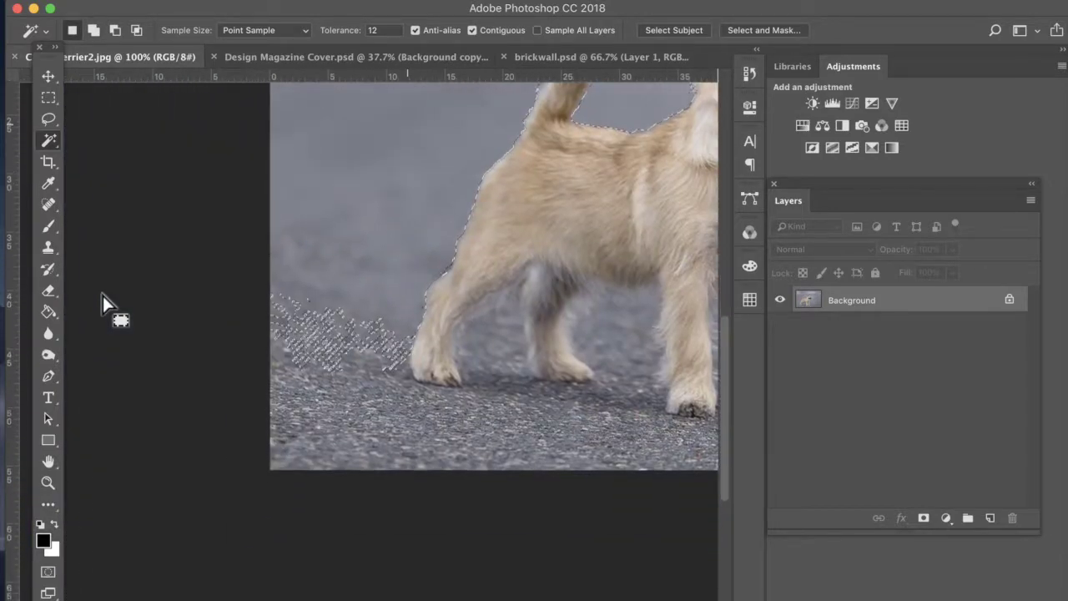
{"action": "left_click", "coordinate": [330, 310], "text": "shift"}
Step: Add the pale streak in the backdrop above the dog's head to the selection
{"action": "scroll", "coordinate": [327, 316], "scroll_direction": "up", "scroll_amount": 6}
{"action": "scroll", "coordinate": [327, 315], "scroll_direction": "right", "scroll_amount": 5}
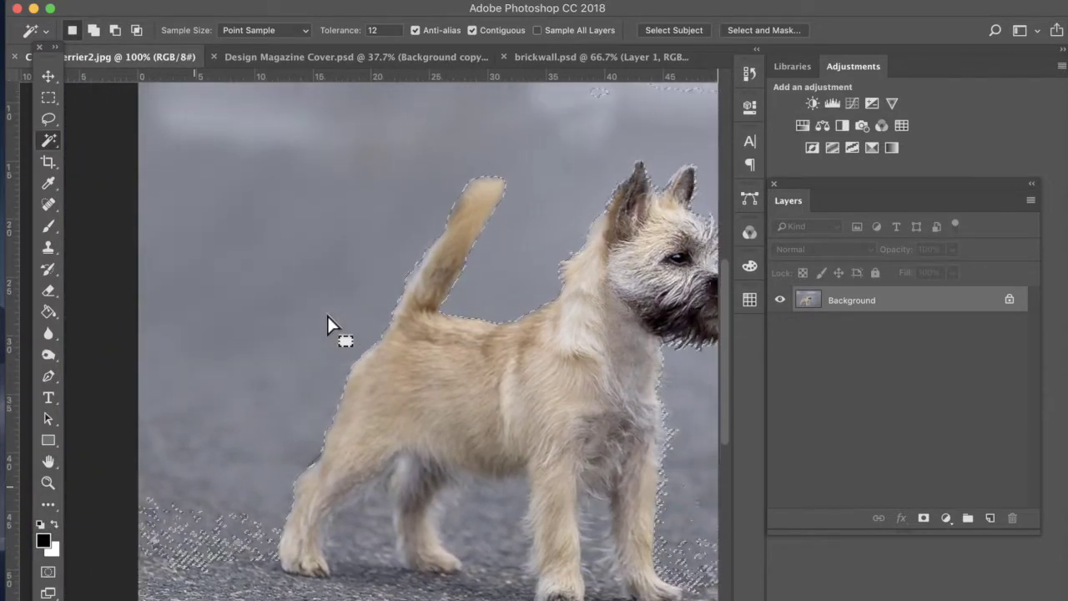
{"action": "scroll", "coordinate": [327, 315], "scroll_direction": "left", "scroll_amount": 5}
{"action": "scroll", "coordinate": [327, 315], "scroll_direction": "up", "scroll_amount": 2}
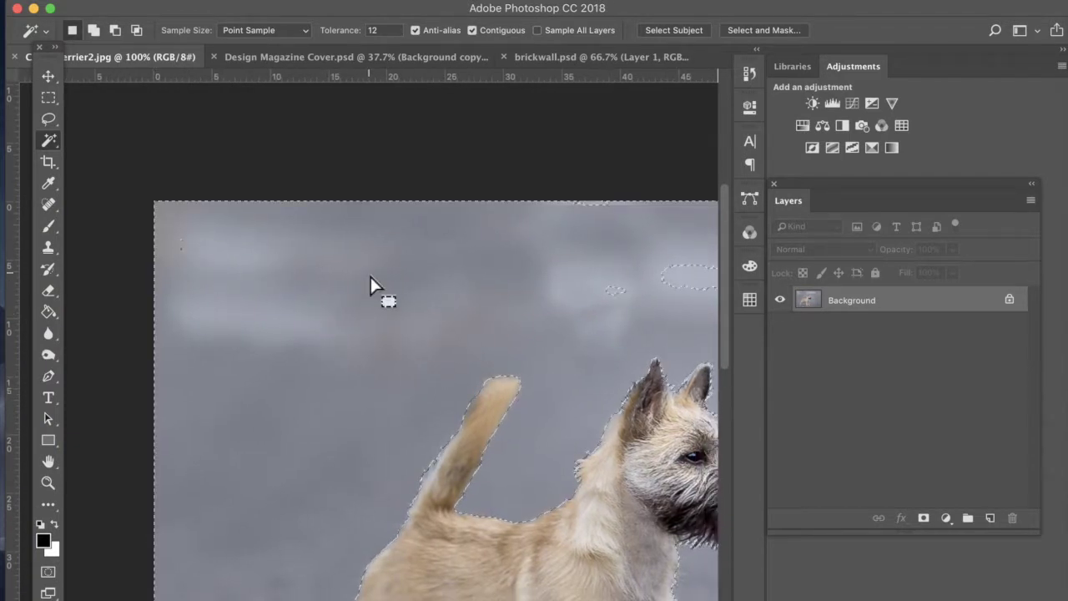
{"action": "scroll", "coordinate": [370, 276], "scroll_direction": "right", "scroll_amount": 5}
{"action": "scroll", "coordinate": [371, 276], "scroll_direction": "down", "scroll_amount": 1}
{"action": "scroll", "coordinate": [371, 276], "scroll_direction": "down", "scroll_amount": 3}
{"action": "scroll", "coordinate": [370, 276], "scroll_direction": "right", "scroll_amount": 3}
{"action": "scroll", "coordinate": [370, 276], "scroll_direction": "up", "scroll_amount": 2}
{"action": "scroll", "coordinate": [371, 276], "scroll_direction": "left", "scroll_amount": 2}
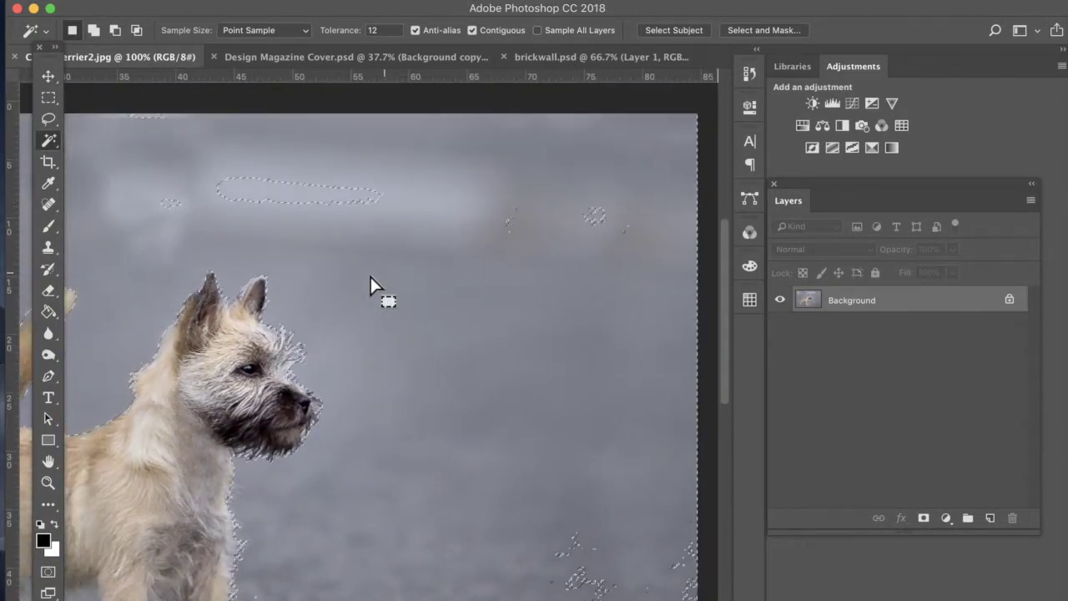
{"action": "left_click", "coordinate": [350, 204], "text": "shift"}
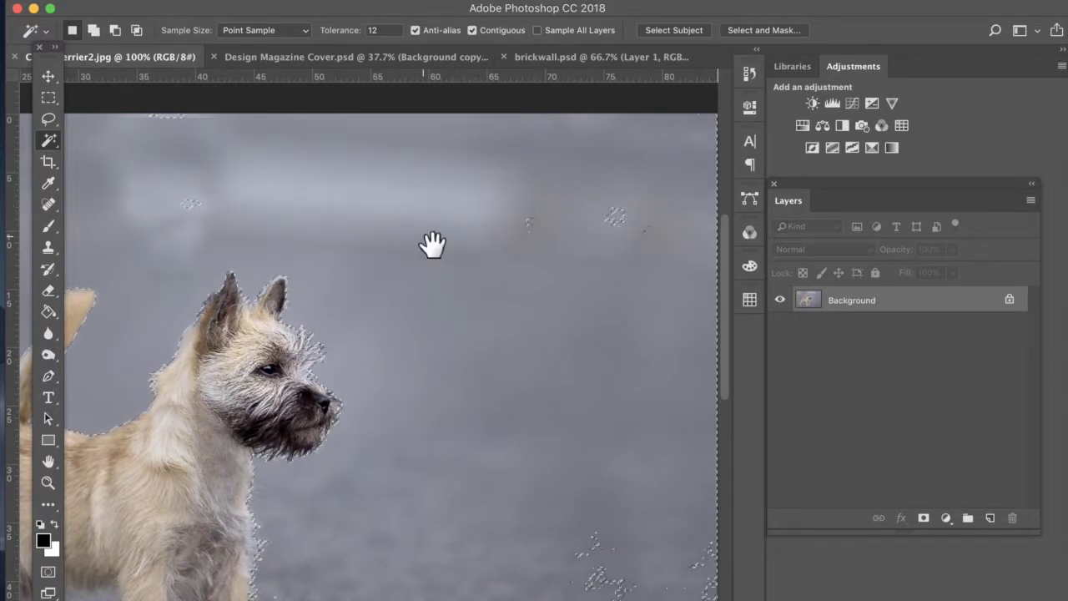
Step: Extend the selection into the pavement near the photographer's signature
{"action": "scroll", "coordinate": [450, 279], "scroll_direction": "right", "scroll_amount": 4}
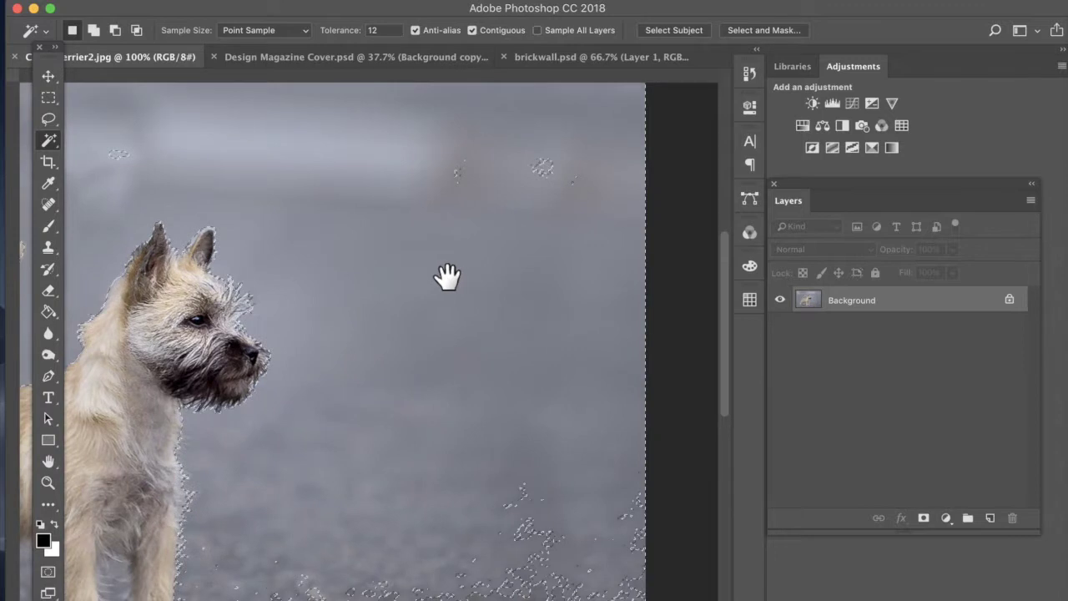
{"action": "scroll", "coordinate": [336, 345], "scroll_direction": "up", "scroll_amount": 1}
{"action": "scroll", "coordinate": [445, 317], "scroll_direction": "down", "scroll_amount": 2}
{"action": "scroll", "coordinate": [444, 318], "scroll_direction": "left", "scroll_amount": 2}
{"action": "key", "text": "super+r"}
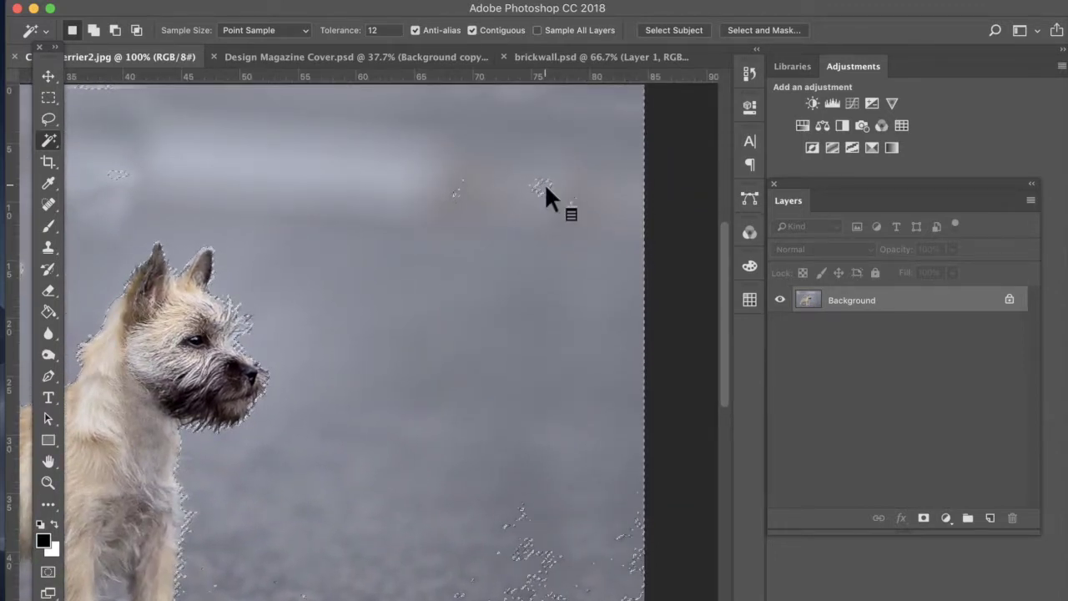
{"action": "key", "text": "alt"}
{"action": "key", "text": "shift"}
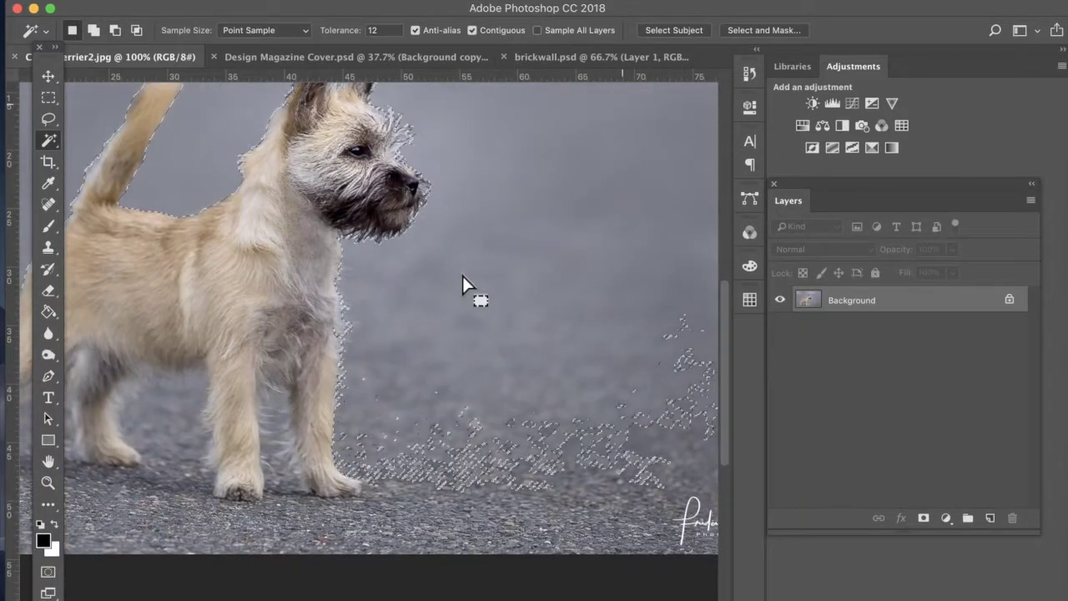
{"action": "scroll", "coordinate": [467, 286], "scroll_direction": "down", "scroll_amount": 3}
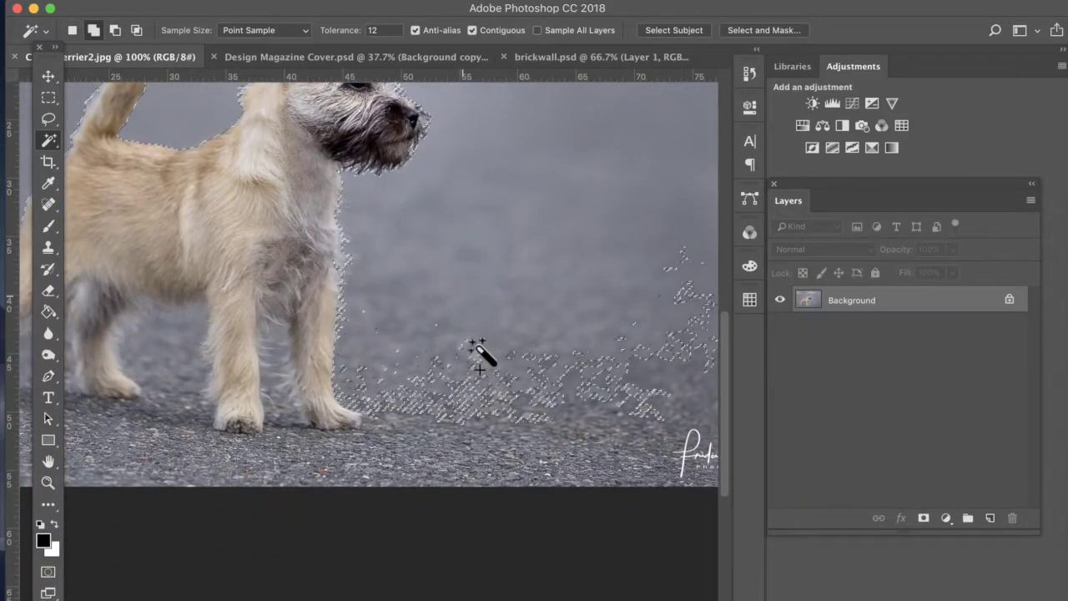
{"action": "left_click", "coordinate": [682, 390], "text": "shift"}
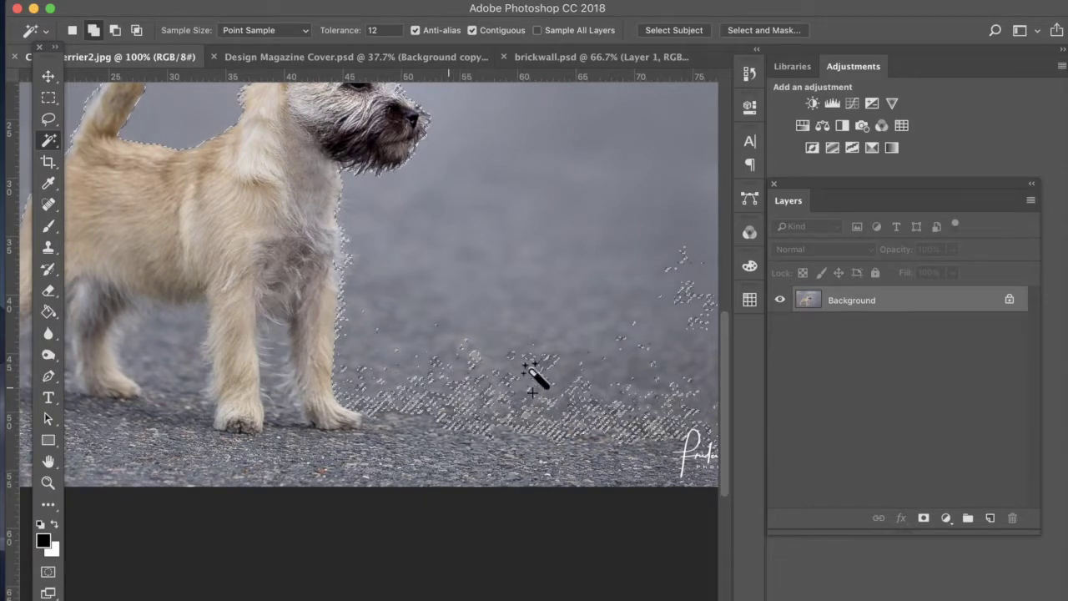
Step: Add the pavement patches just ahead of the dog's front paw to the selection
{"action": "scroll", "coordinate": [522, 371], "scroll_direction": "right", "scroll_amount": 10}
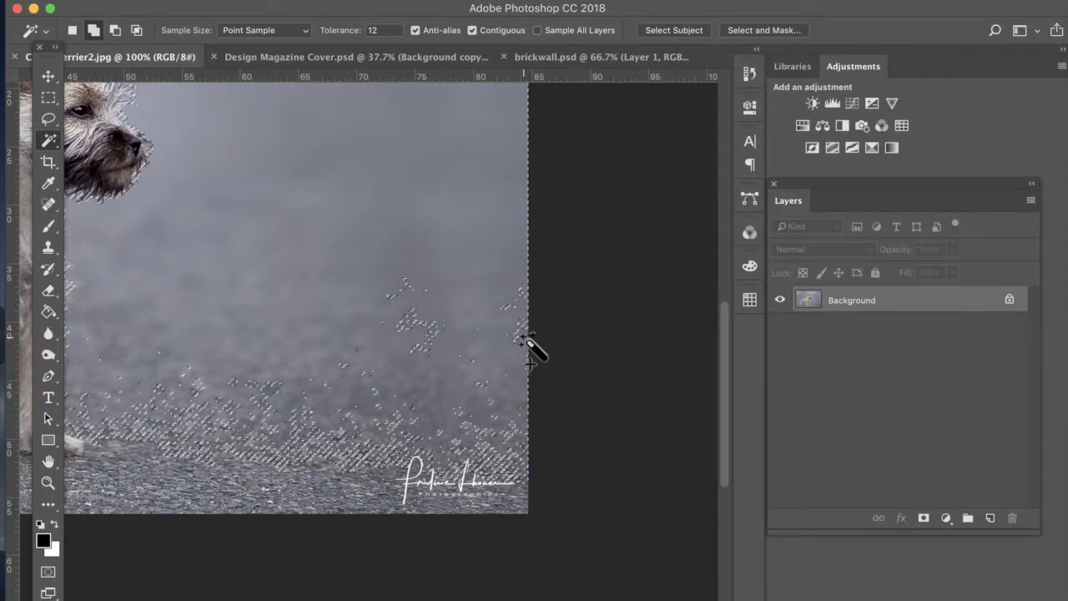
{"action": "scroll", "coordinate": [440, 341], "scroll_direction": "left", "scroll_amount": 13}
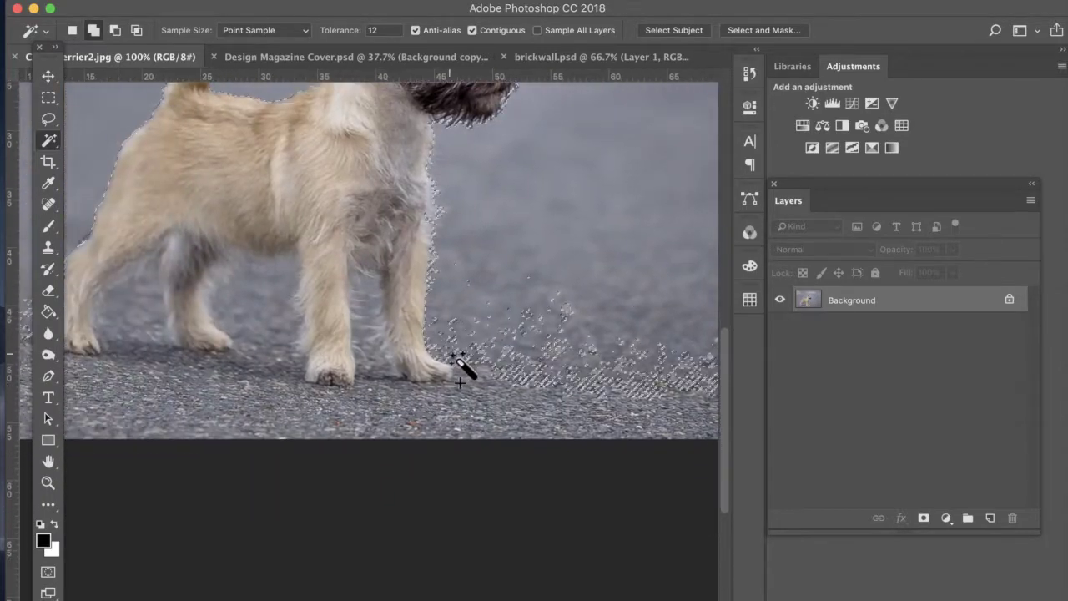
{"action": "left_click", "coordinate": [518, 351], "text": "shift"}
{"action": "left_click", "coordinate": [549, 361], "text": "shift"}
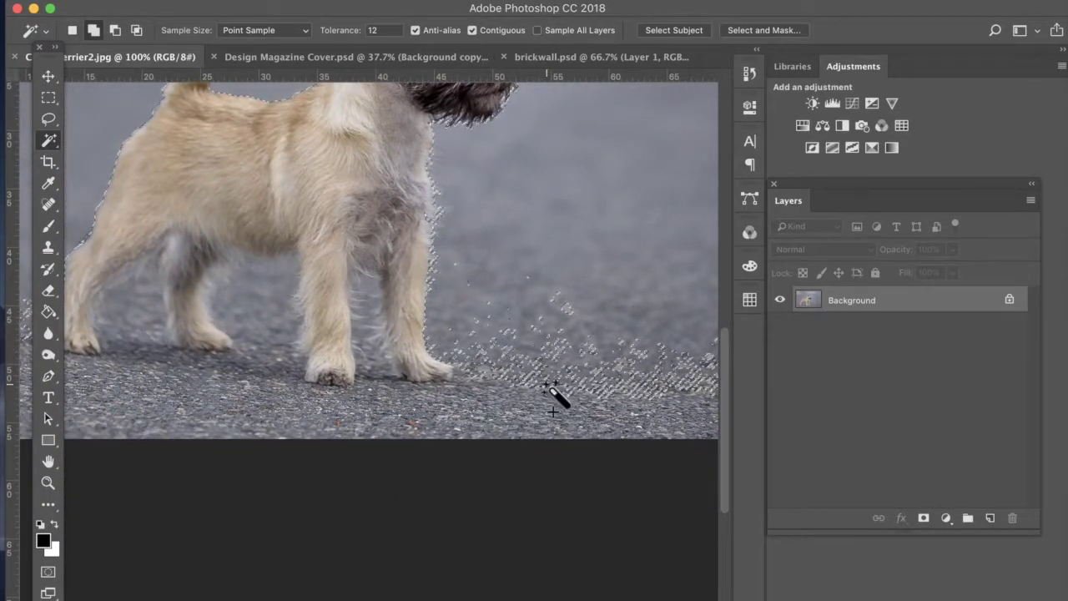
Step: Add the background under the belly and between the legs to the selection, and remove the stray fur patch on the far hind leg
{"action": "left_click", "coordinate": [272, 295], "text": "shift"}
{"action": "left_click", "coordinate": [144, 297], "text": "shift"}
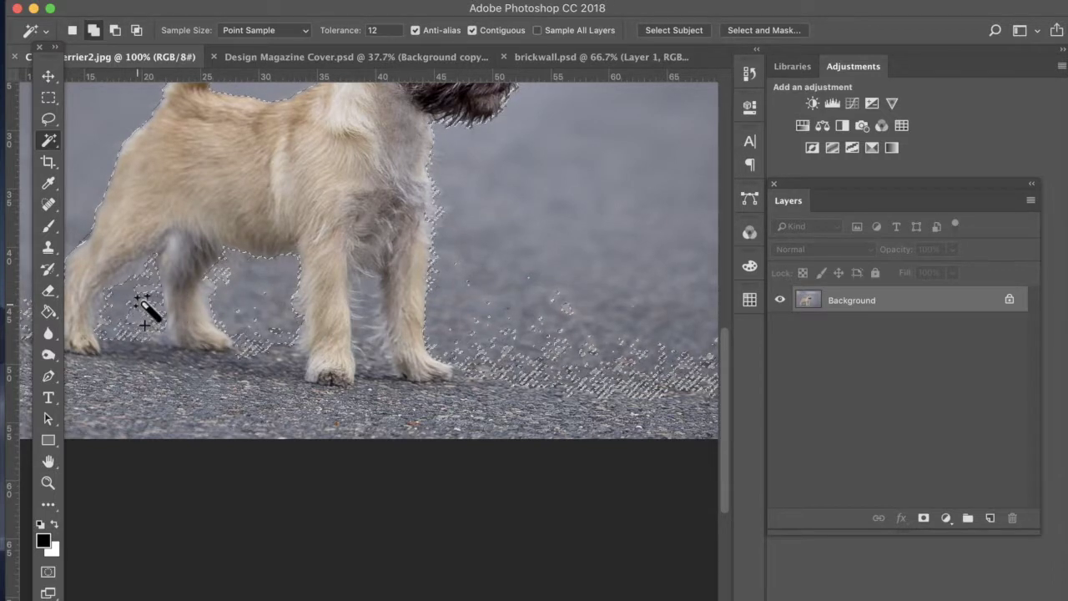
{"action": "left_click", "coordinate": [367, 302], "text": "shift"}
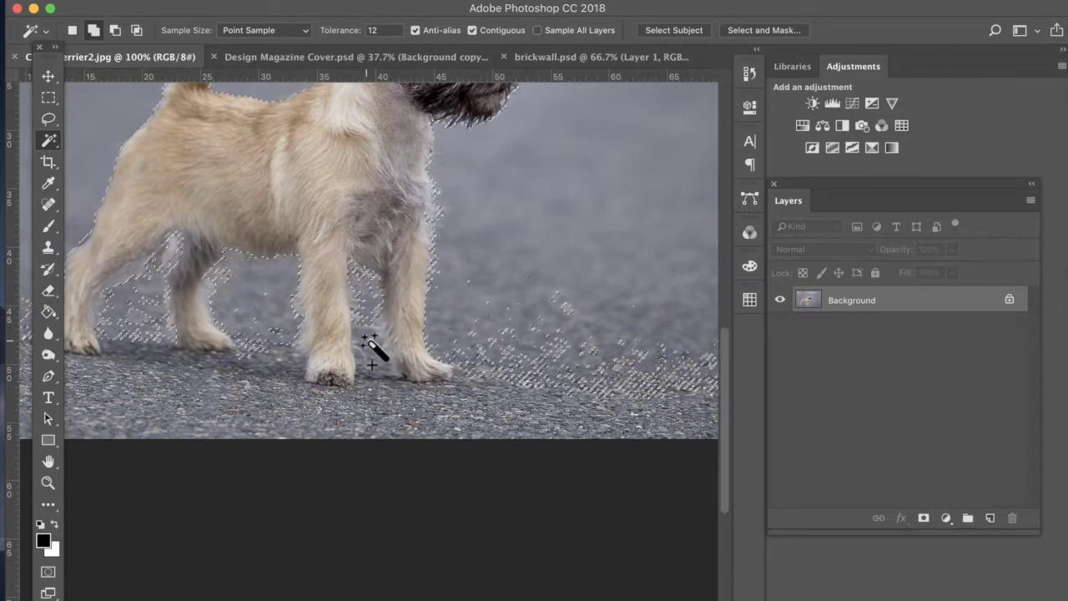
{"action": "scroll", "coordinate": [265, 304], "scroll_direction": "left", "scroll_amount": 5}
{"action": "scroll", "coordinate": [265, 304], "scroll_direction": "up", "scroll_amount": 2}
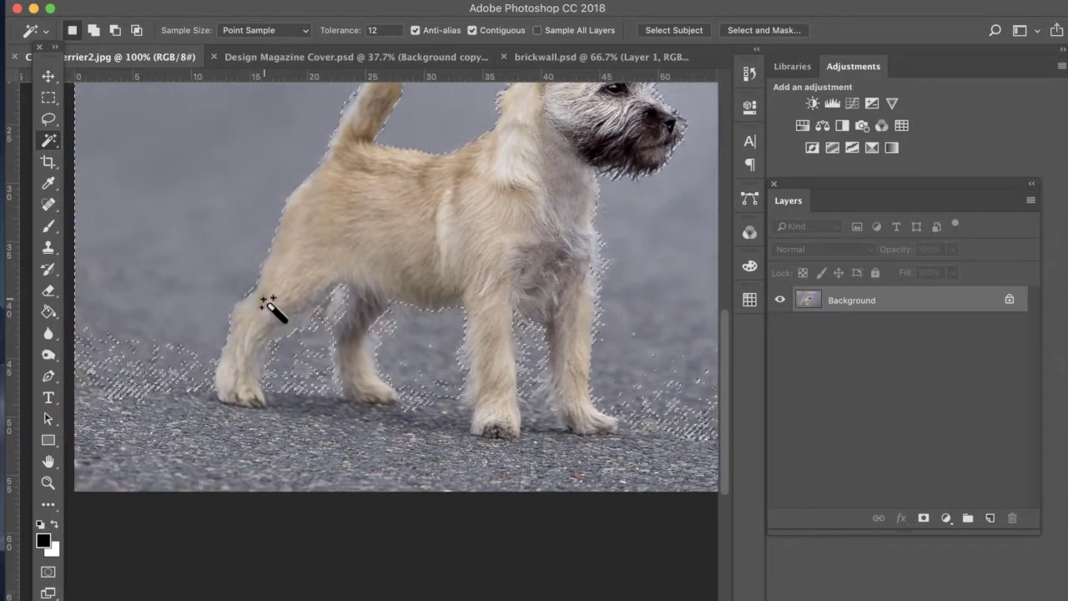
{"action": "left_click", "coordinate": [346, 297], "text": "shift"}
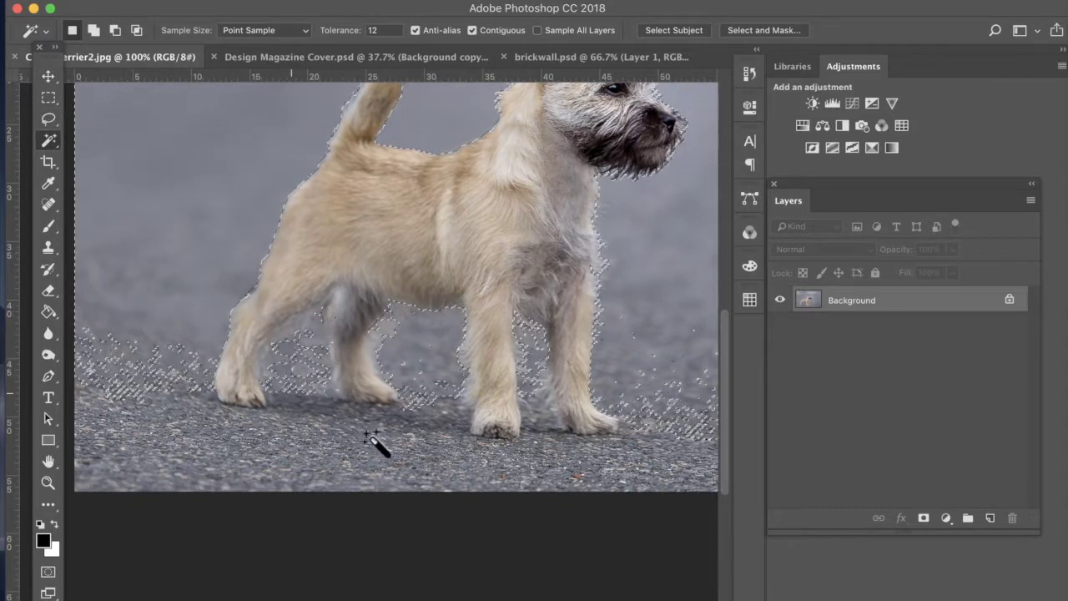
Step: Lasso the pavement behind and below the near hind paw, down to the photo's edge, to add it to the selection
{"action": "right_click", "coordinate": [52, 124]}
{"action": "left_click", "coordinate": [117, 121]}
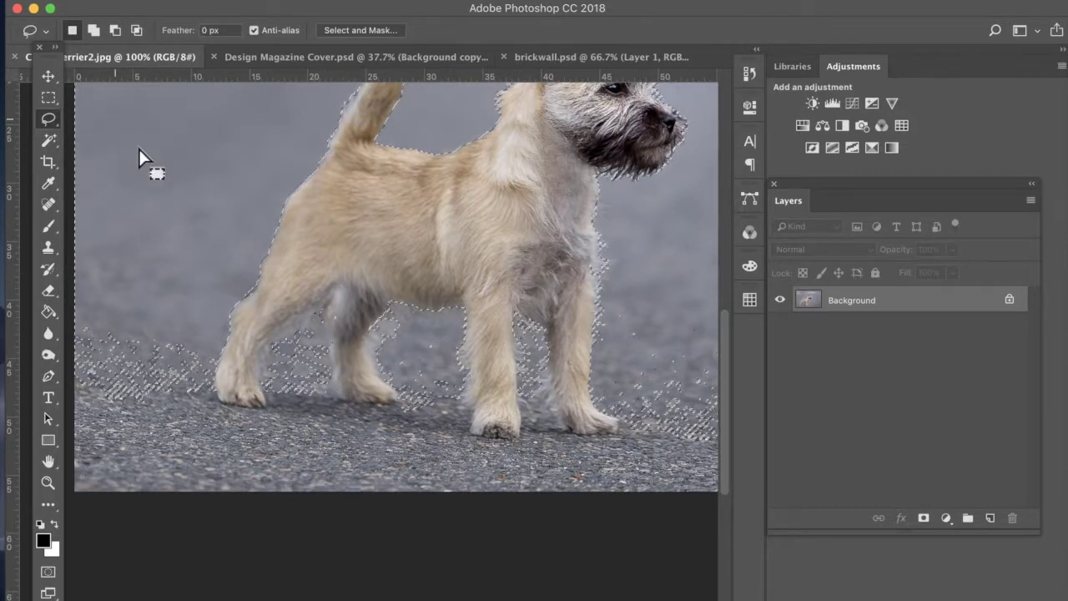
{"action": "key", "text": "shift"}
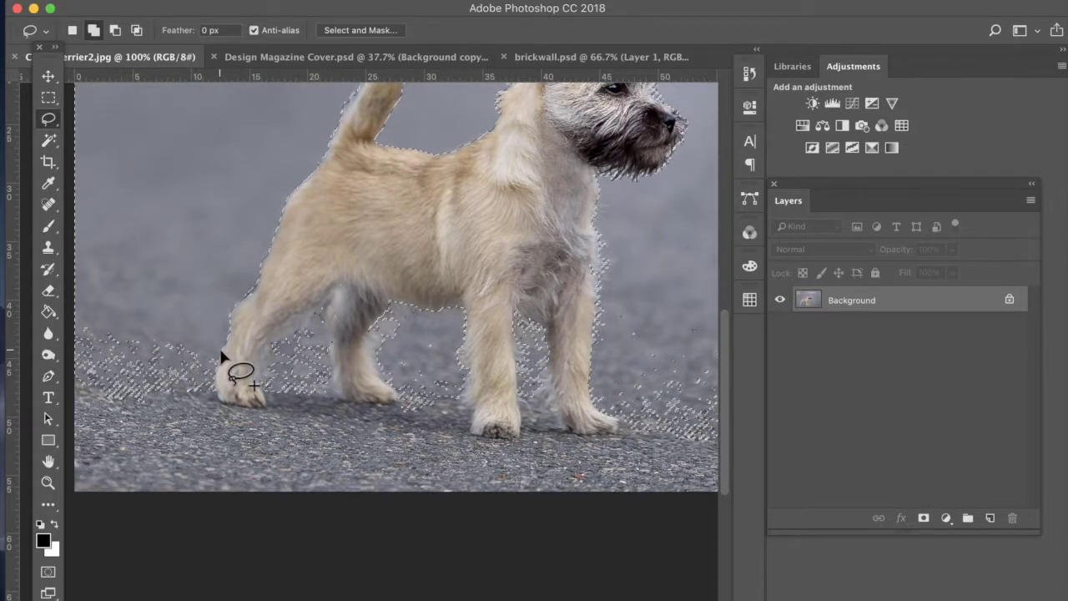
{"action": "mouse_move", "coordinate": [247, 455]}
{"action": "left_mouse_down"}
{"action": "mouse_move", "coordinate": [146, 569]}
{"action": "mouse_move", "coordinate": [71, 534]}
{"action": "mouse_move", "coordinate": [33, 447]}
{"action": "mouse_move", "coordinate": [63, 309]}
{"action": "left_mouse_up"}
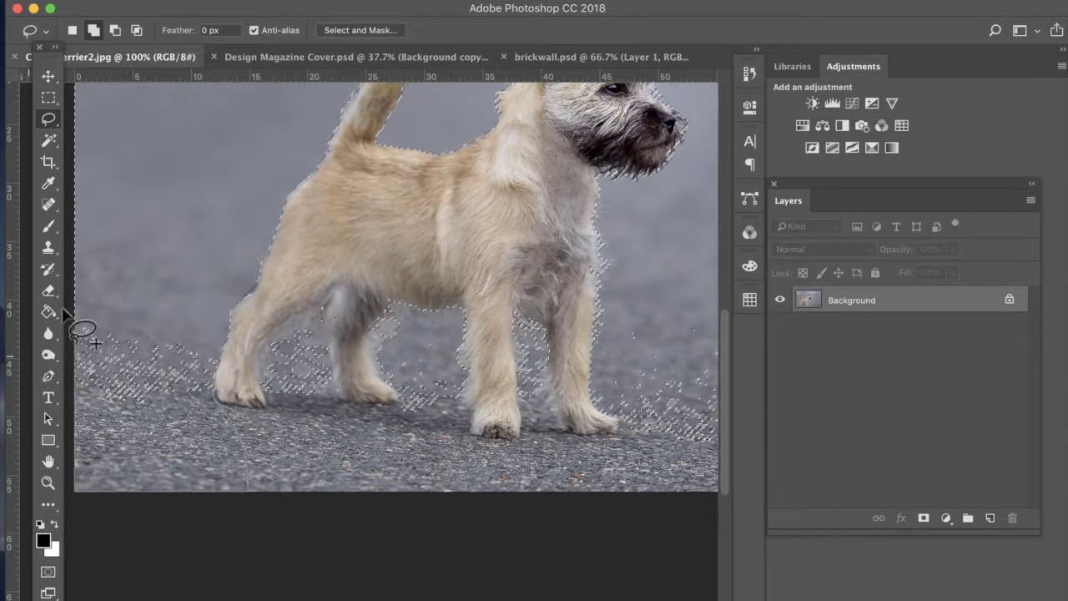
{"action": "left_click_drag", "start_coordinate": [205, 327], "coordinate": [203, 321]}
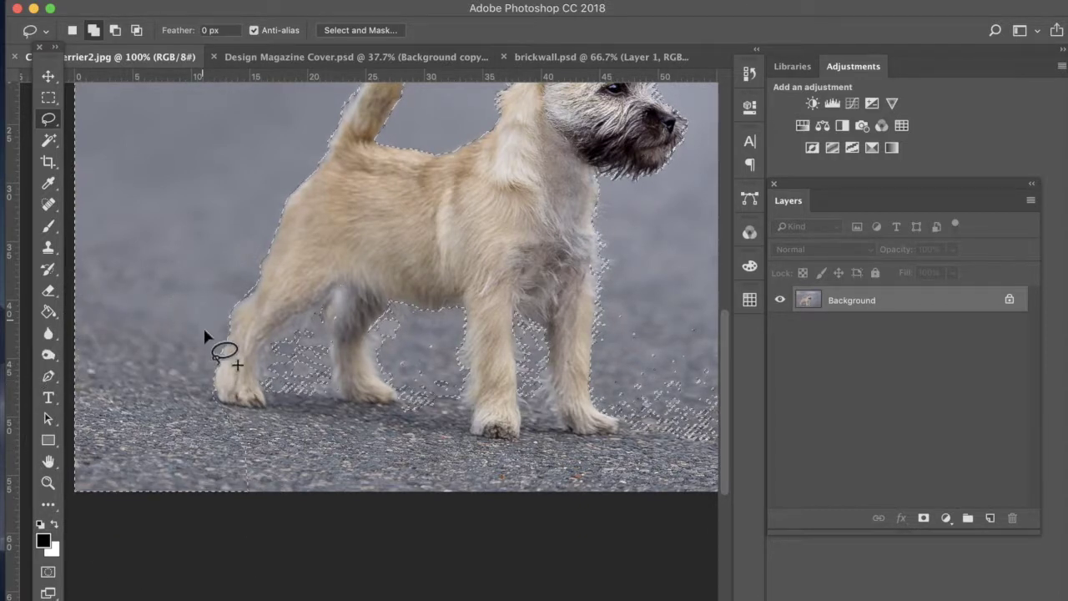
Step: Lasso the ground around the hind paws and under the belly up to the front leg to add it to the selection
{"action": "mouse_move", "coordinate": [209, 405]}
{"action": "left_mouse_down"}
{"action": "mouse_move", "coordinate": [262, 413]}
{"action": "mouse_move", "coordinate": [265, 376]}
{"action": "left_mouse_up"}
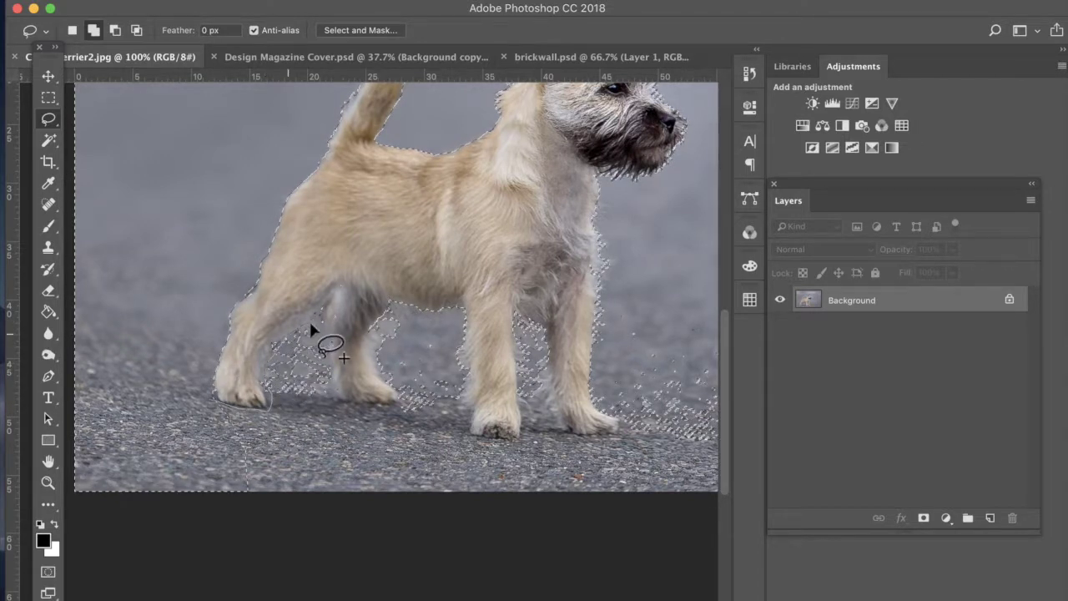
{"action": "mouse_move", "coordinate": [327, 375]}
{"action": "left_mouse_down"}
{"action": "mouse_move", "coordinate": [381, 435]}
{"action": "mouse_move", "coordinate": [391, 476]}
{"action": "mouse_move", "coordinate": [368, 512]}
{"action": "mouse_move", "coordinate": [239, 538]}
{"action": "mouse_move", "coordinate": [187, 481]}
{"action": "left_mouse_up"}
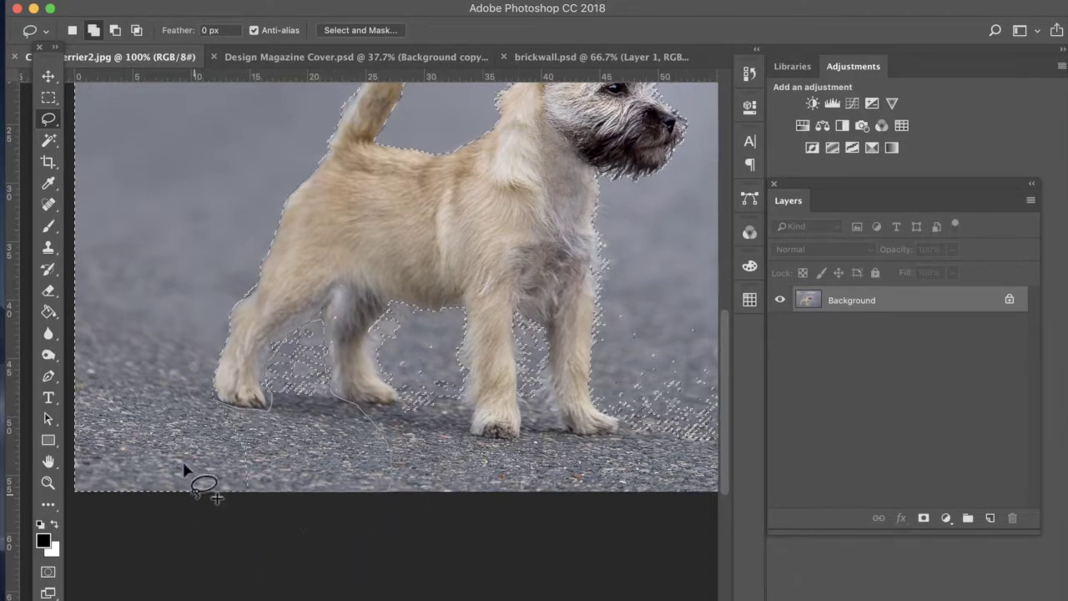
{"action": "scroll", "coordinate": [351, 425], "scroll_direction": "right", "scroll_amount": 5}
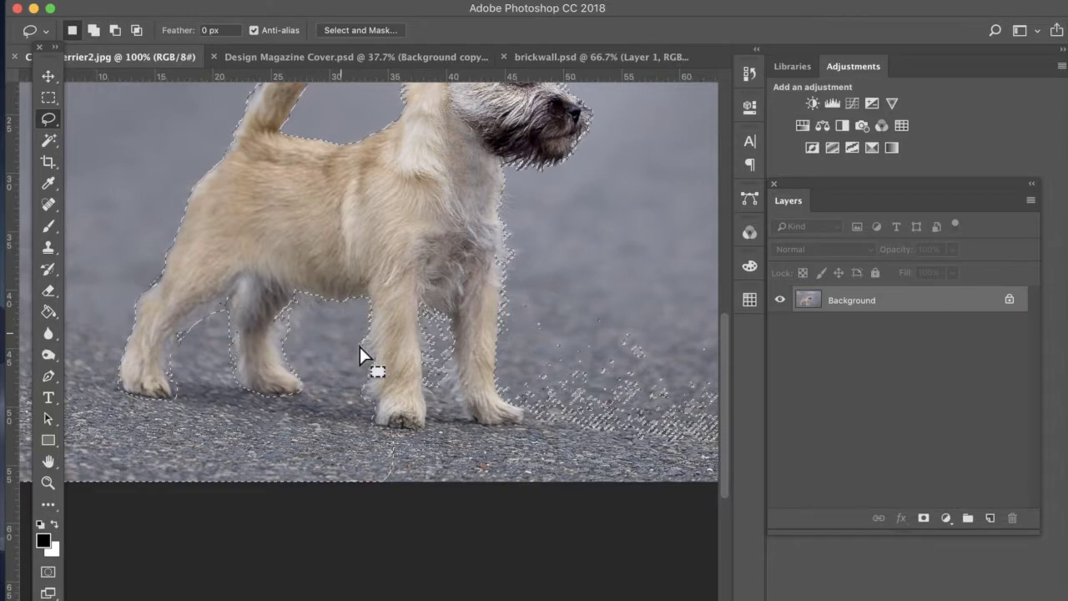
Step: Lasso the ground around the front paws and the speckled pavement just ahead of them to add it to the selection
{"action": "scroll", "coordinate": [359, 348], "scroll_direction": "right", "scroll_amount": 5}
{"action": "scroll", "coordinate": [359, 348], "scroll_direction": "down", "scroll_amount": 3}
{"action": "key", "text": "shift"}
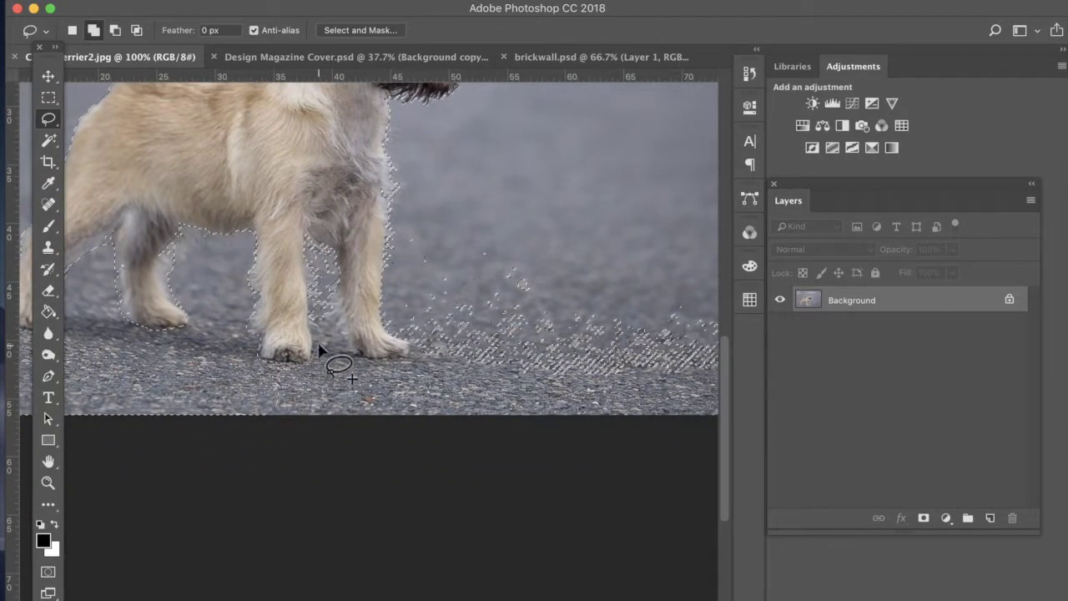
{"action": "left_click_drag", "start_coordinate": [323, 319], "coordinate": [336, 333]}
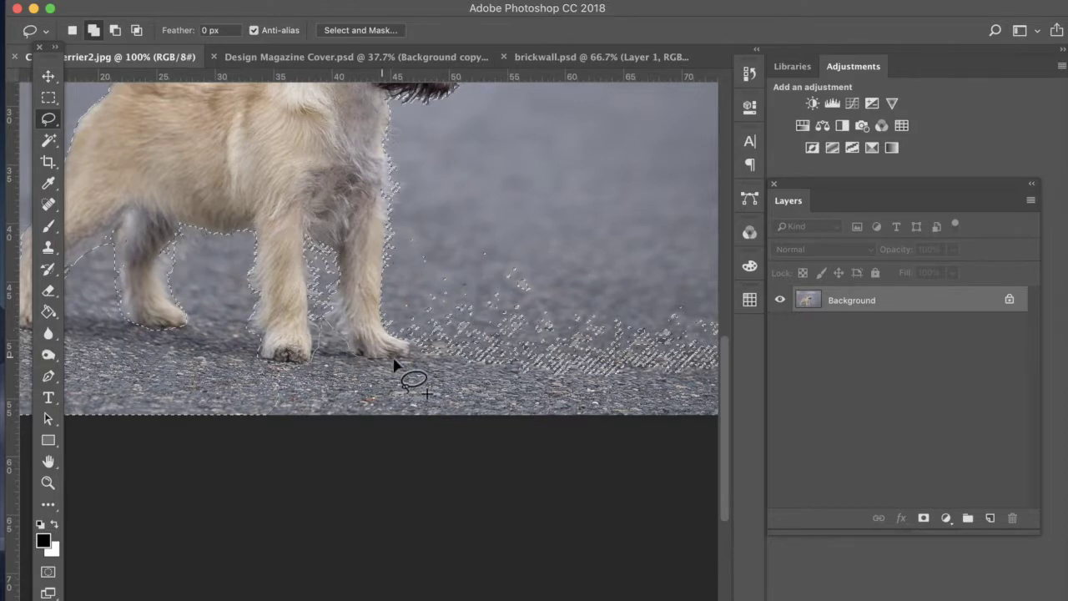
{"action": "left_click_drag", "start_coordinate": [406, 315], "coordinate": [400, 280]}
{"action": "left_click_drag", "start_coordinate": [467, 244], "coordinate": [505, 373]}
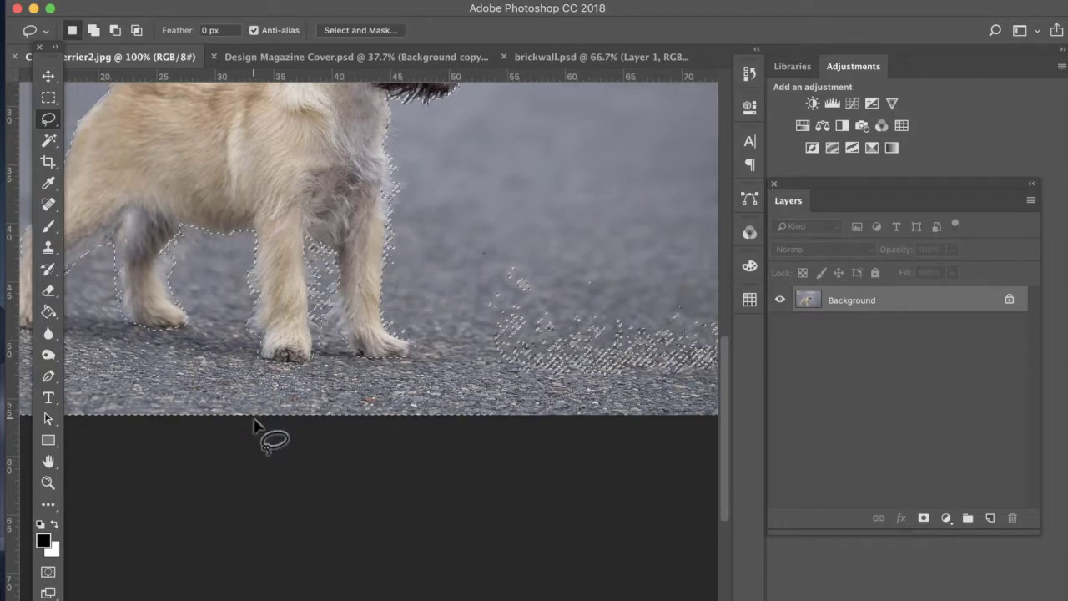
Step: Add the remaining speckled pavement ahead of the dog, out to the photo's corner, to the selection with the Rectangular Marquee tool
{"action": "scroll", "coordinate": [255, 425], "scroll_direction": "right", "scroll_amount": 10}
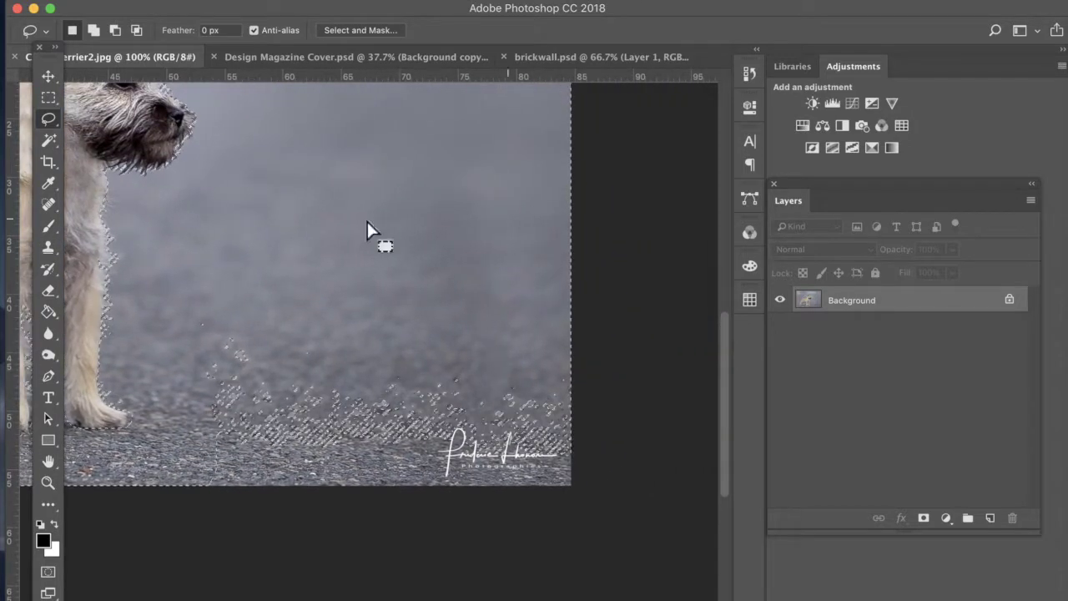
{"action": "left_click", "coordinate": [53, 99]}
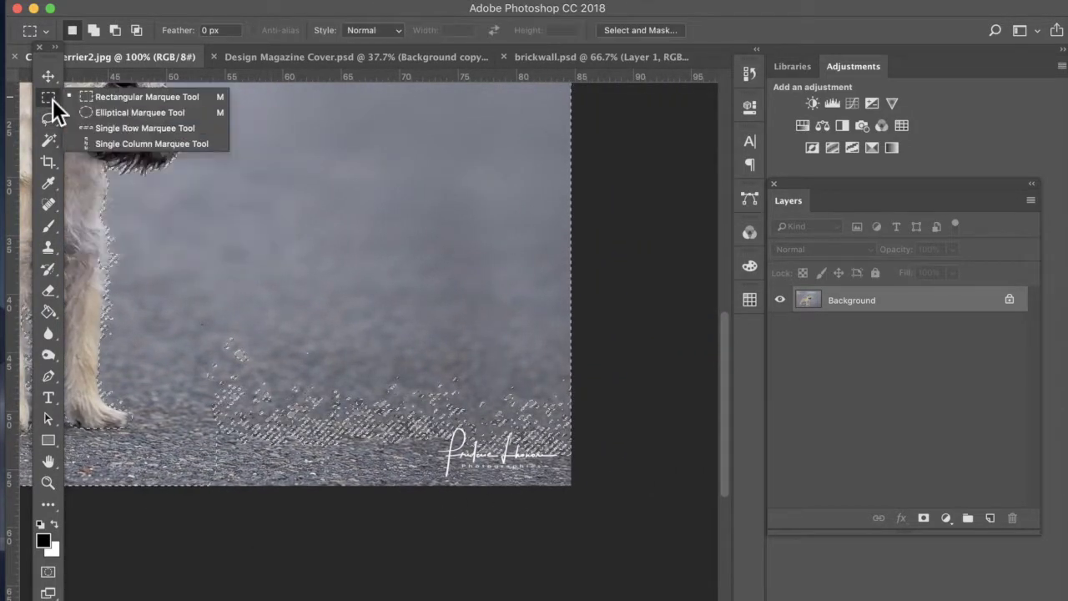
{"action": "left_click", "coordinate": [116, 96]}
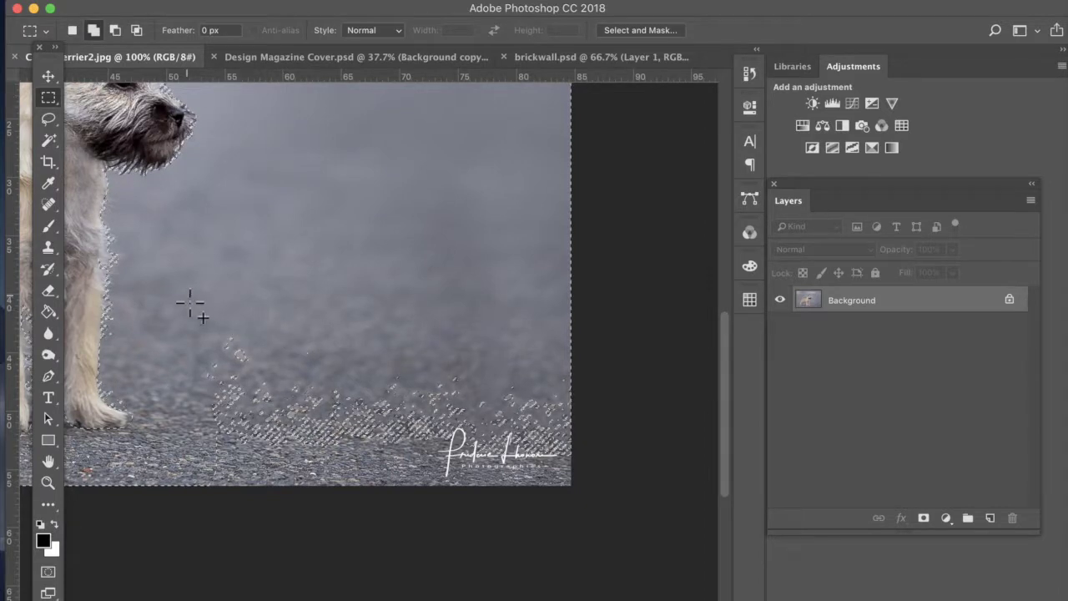
{"action": "left_click_drag", "start_coordinate": [180, 293], "coordinate": [597, 542]}
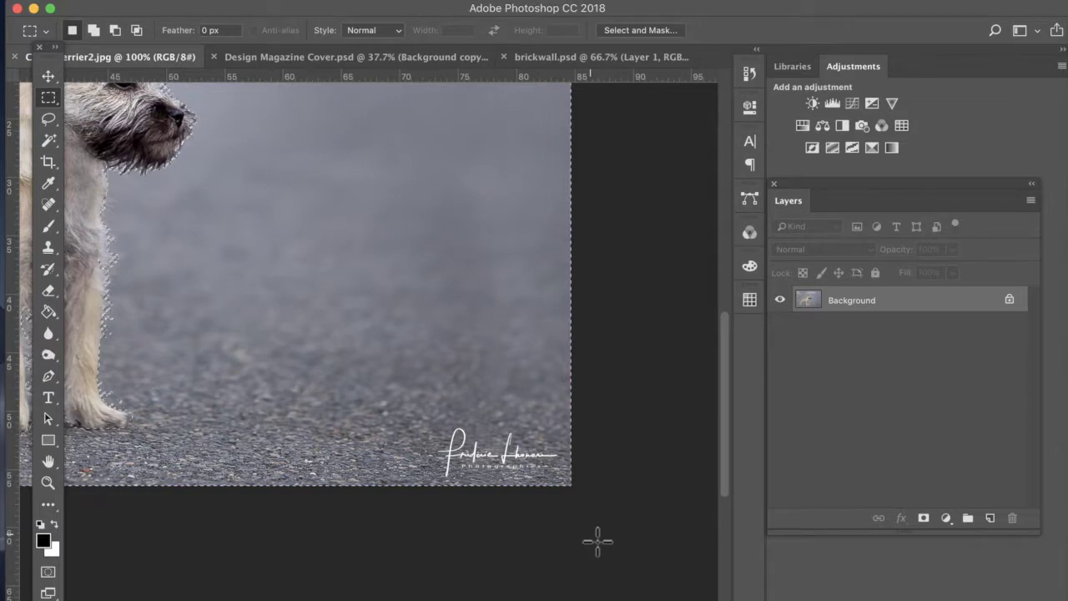
Step: Marquee the small stray patch in the blurred background above the dog's head to add it to the selection
{"action": "key", "text": "super+0"}
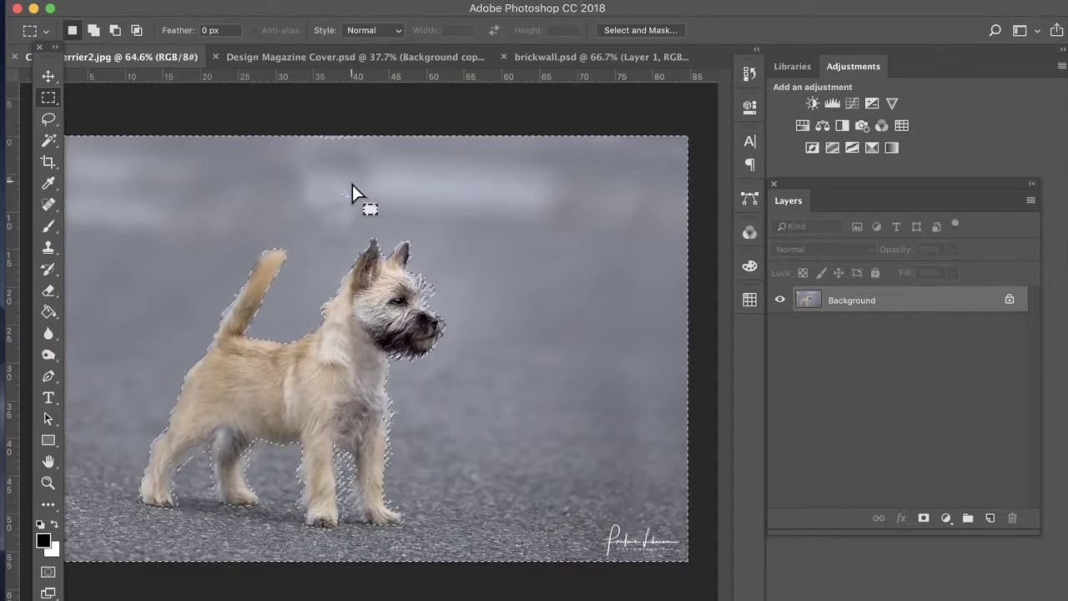
{"action": "left_click_drag", "start_coordinate": [343, 192], "coordinate": [381, 217]}
{"action": "left_click_drag", "start_coordinate": [708, 19], "coordinate": [761, 17]}
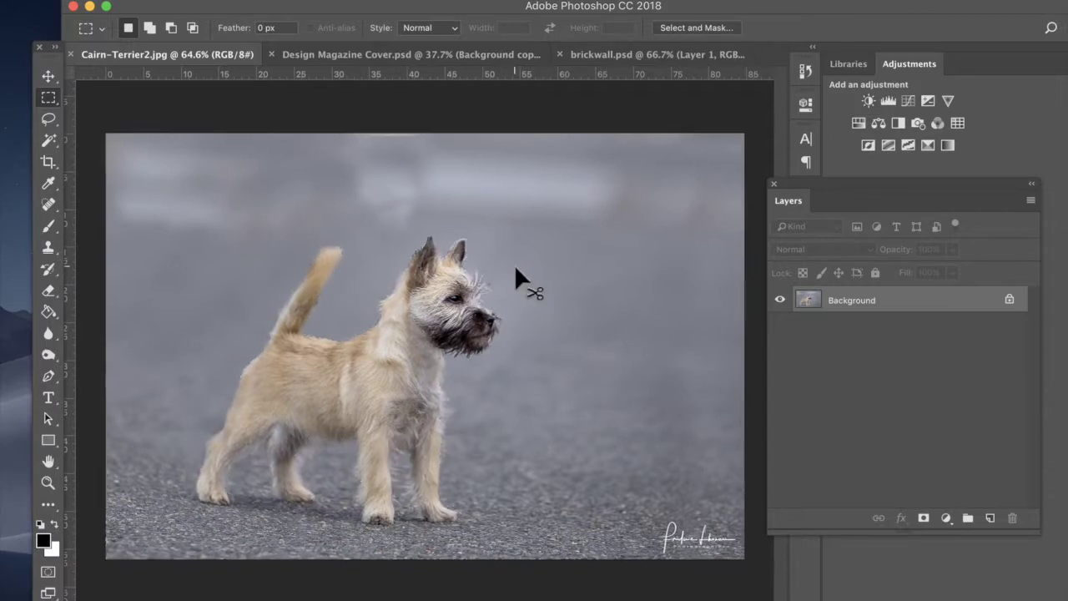
Step: Examine the selection edge around the dog's ears, brow and muzzle at 300% zoom
{"action": "key", "text": "super+equal"}
{"action": "key", "text": "super+equal"}
{"action": "key", "text": "super+equal"}
{"action": "key", "text": "super+equal"}
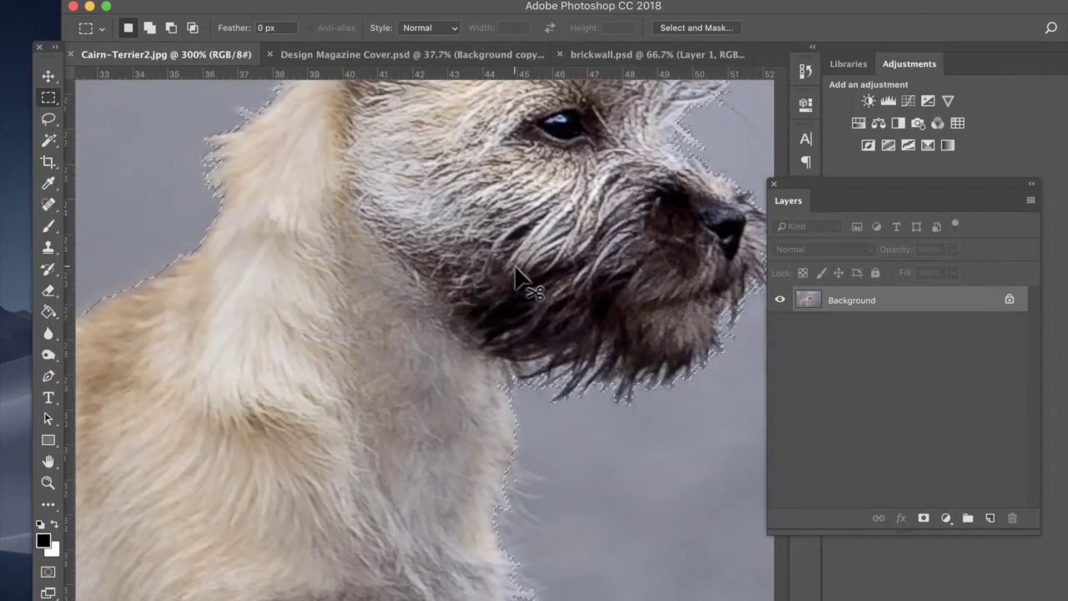
{"action": "scroll", "coordinate": [522, 274], "scroll_direction": "up", "scroll_amount": 10}
{"action": "scroll", "coordinate": [522, 273], "scroll_direction": "right", "scroll_amount": 5}
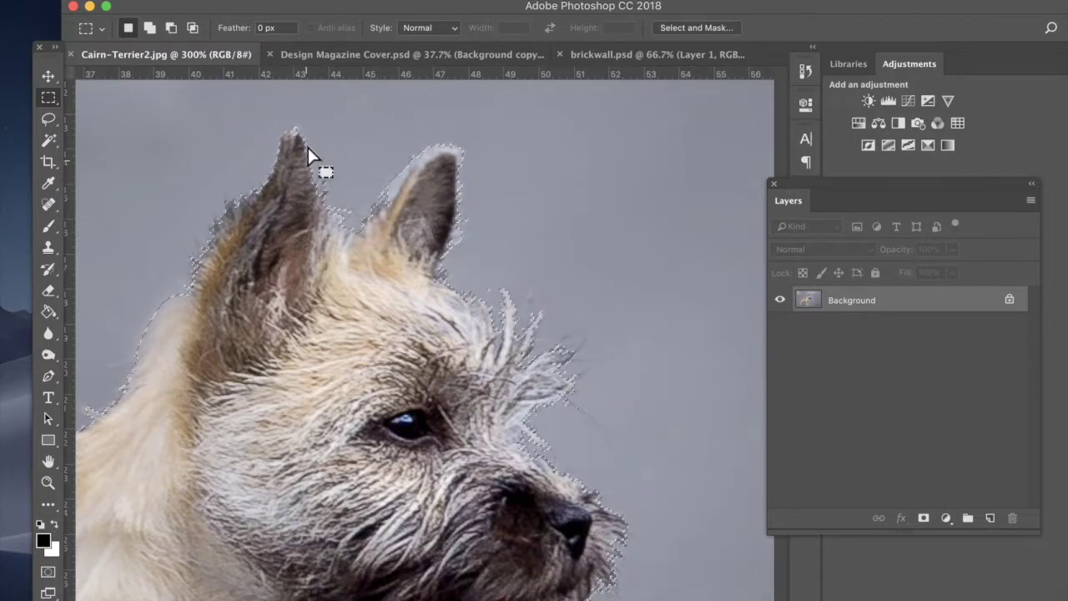
{"action": "scroll", "coordinate": [374, 270], "scroll_direction": "down", "scroll_amount": 5}
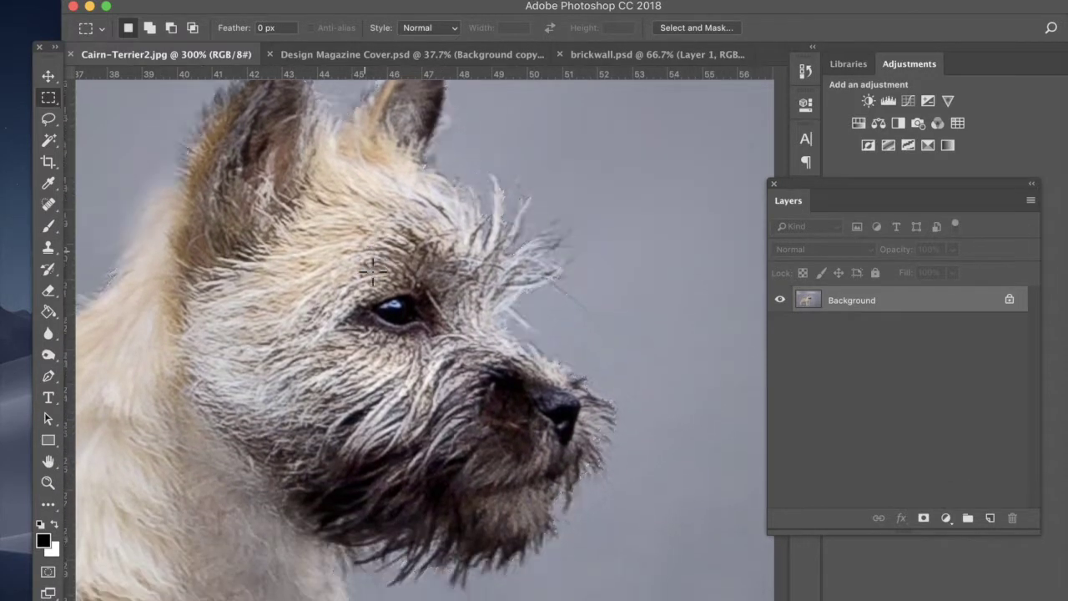
{"action": "scroll", "coordinate": [551, 338], "scroll_direction": "down", "scroll_amount": 1}
{"action": "scroll", "coordinate": [551, 337], "scroll_direction": "left", "scroll_amount": 2}
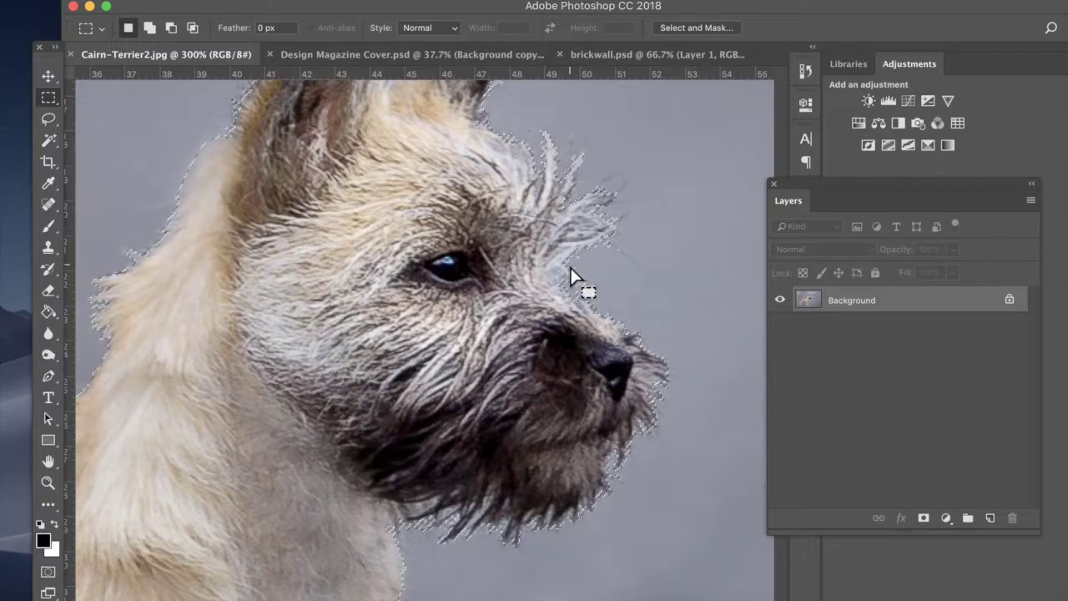
Step: Open the selection in Select and Mask and bring up the view mode choices, keeping Overlay
{"action": "left_click", "coordinate": [703, 32]}
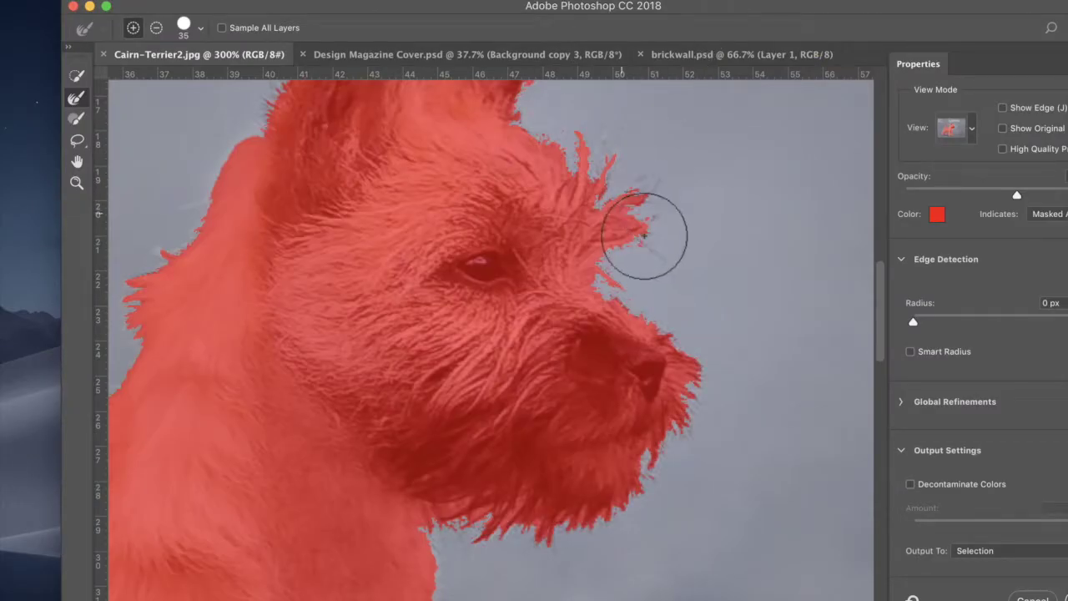
{"action": "scroll", "coordinate": [643, 234], "scroll_direction": "up", "scroll_amount": 5}
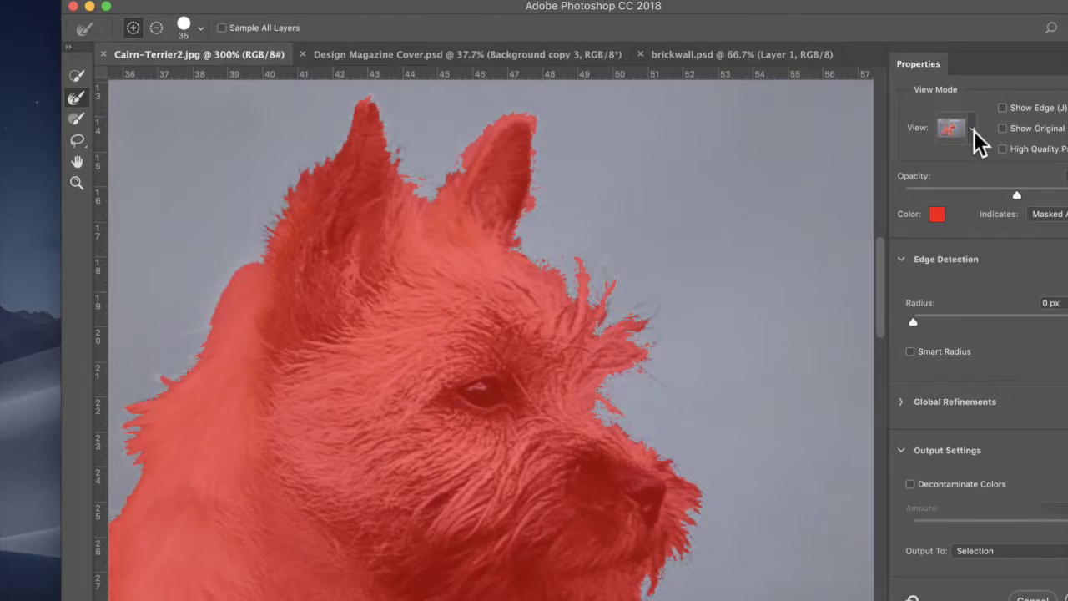
{"action": "left_click", "coordinate": [973, 130]}
{"action": "left_click", "coordinate": [997, 169]}
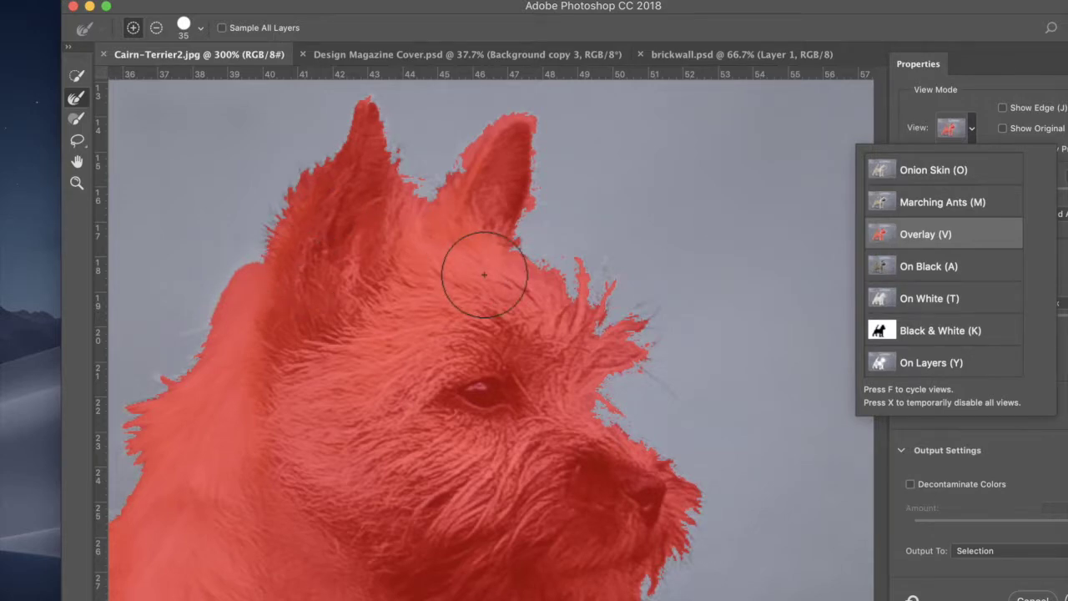
Step: Examine the overlay's fur edge along the brow, nose and chin at 500%, along with the view modes and Edge Detection settings
{"action": "key", "text": "super+equal"}
{"action": "key", "text": "super+equal"}
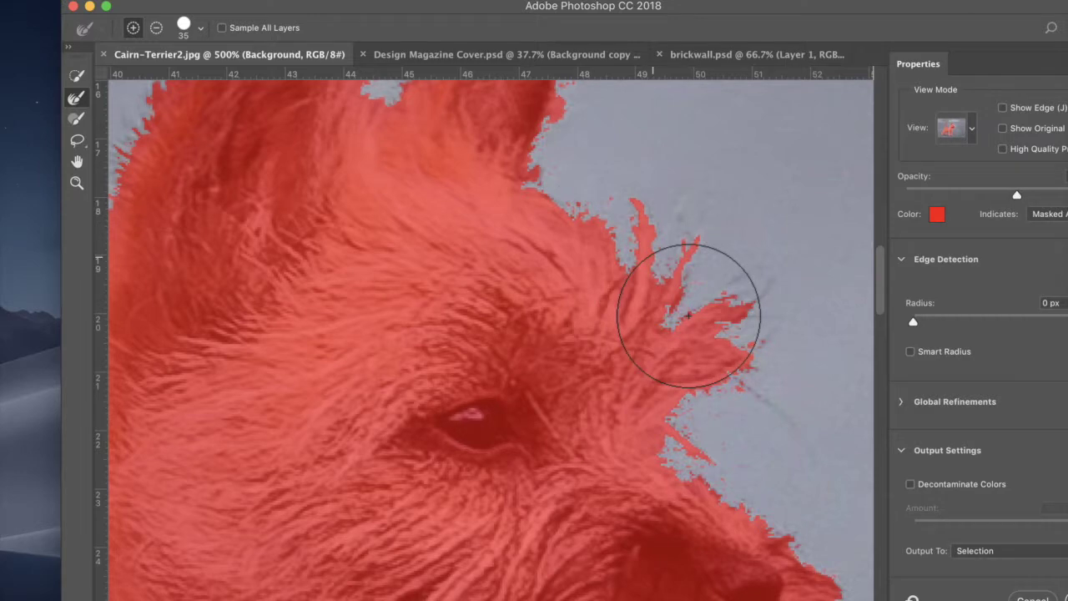
{"action": "scroll", "coordinate": [715, 304], "scroll_direction": "down", "scroll_amount": 5}
{"action": "scroll", "coordinate": [715, 304], "scroll_direction": "right", "scroll_amount": 3}
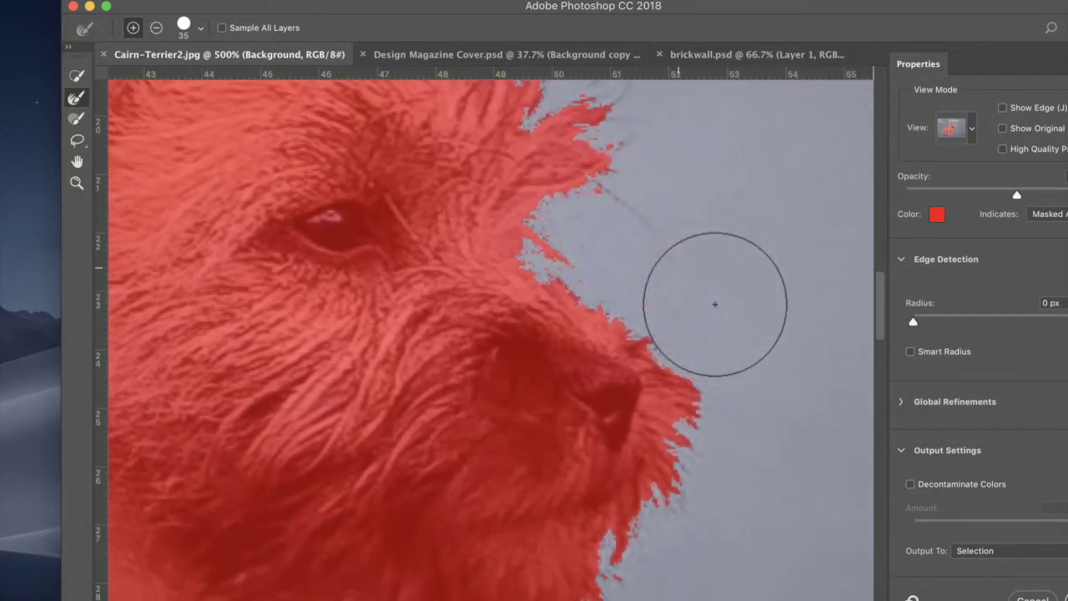
{"action": "scroll", "coordinate": [668, 384], "scroll_direction": "down", "scroll_amount": 5}
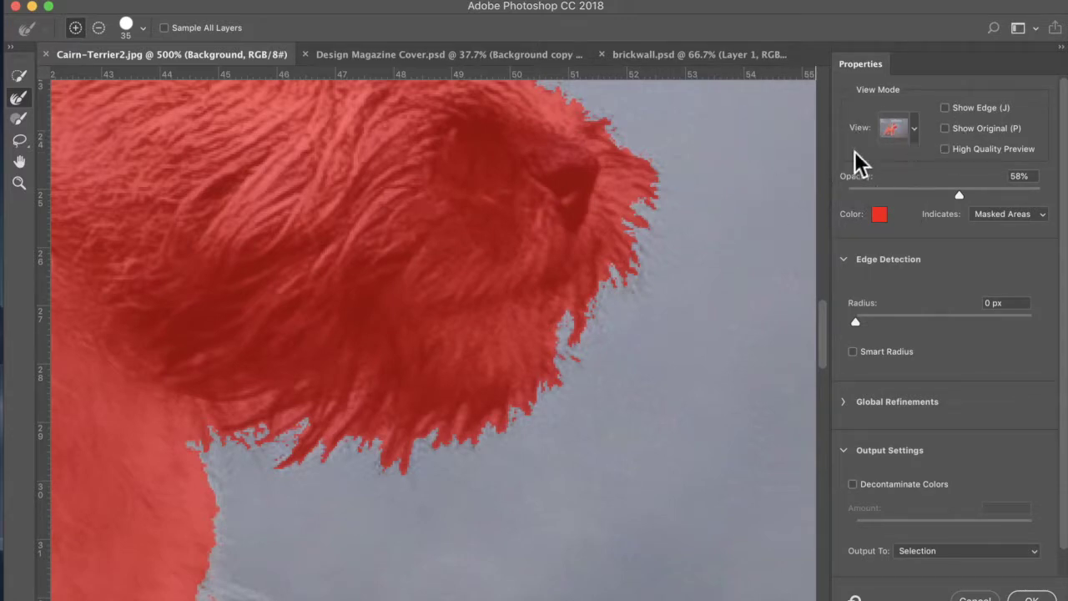
{"action": "left_click", "coordinate": [912, 131]}
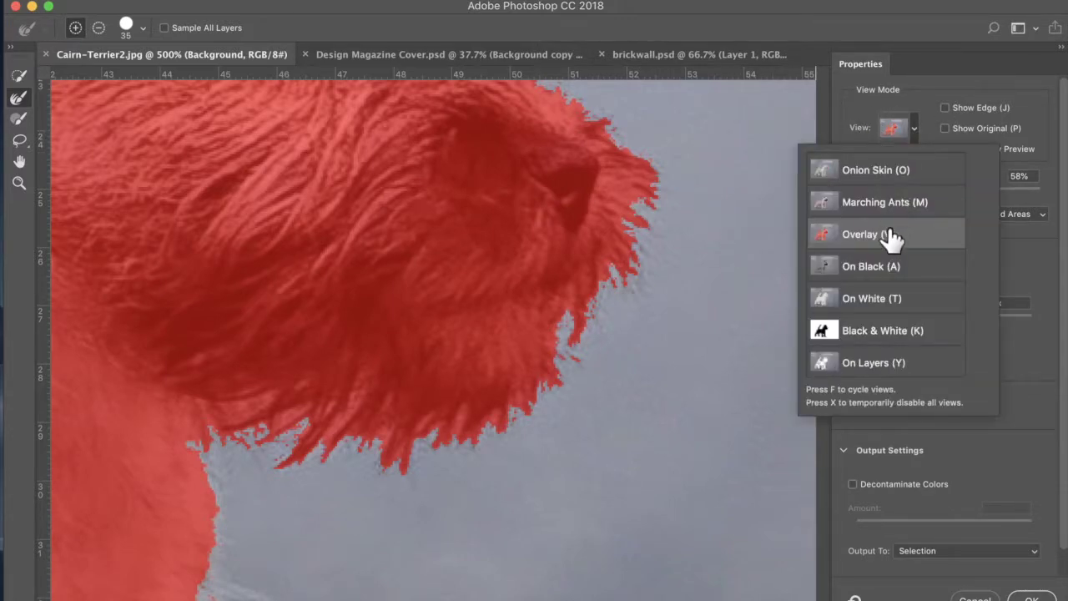
{"action": "left_click", "coordinate": [1040, 278]}
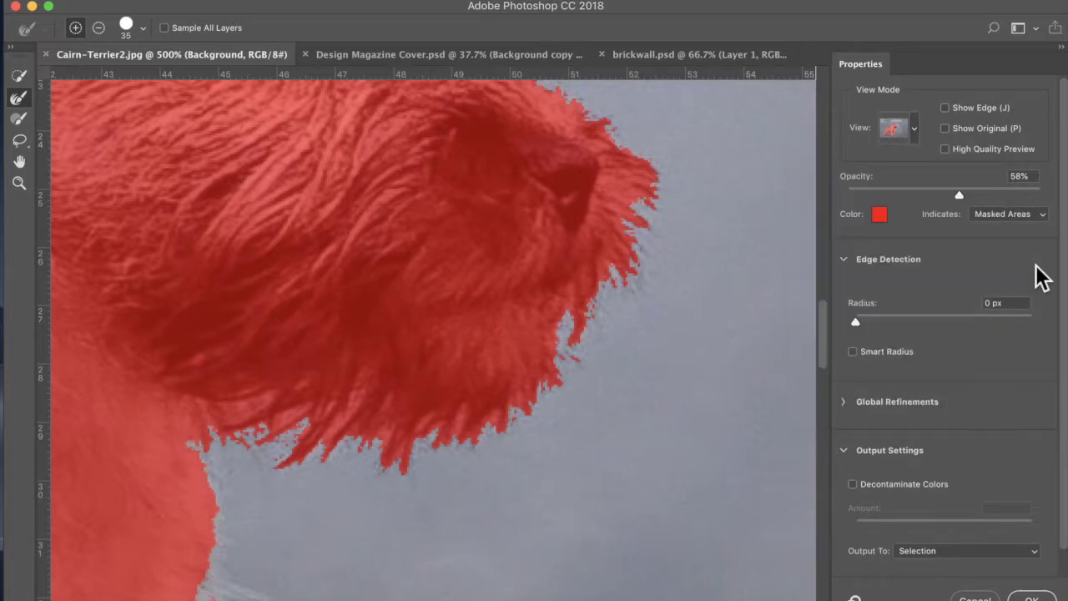
{"action": "left_click", "coordinate": [845, 259]}
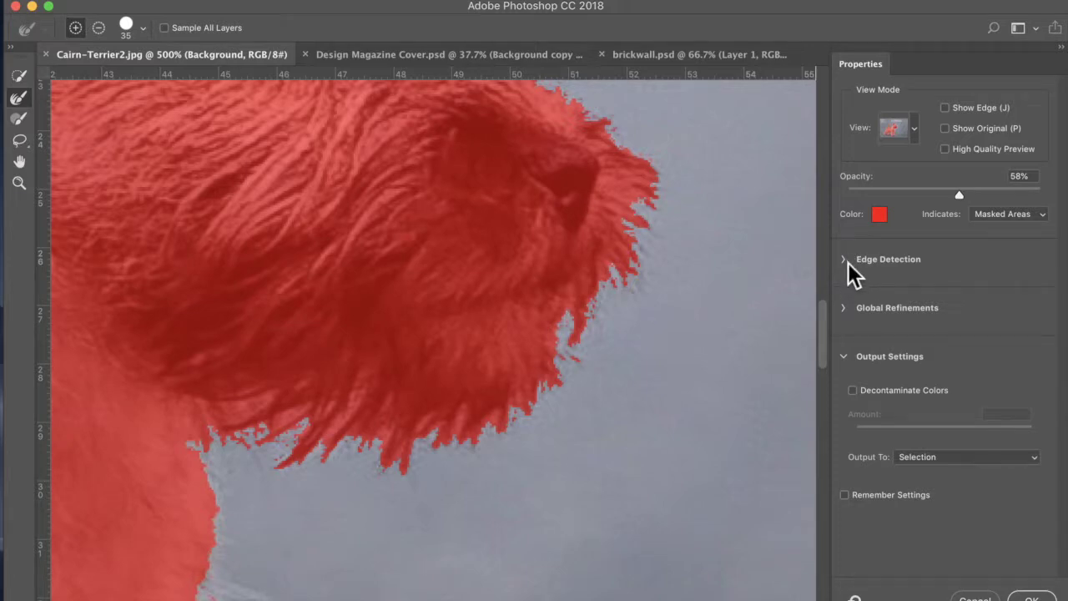
{"action": "left_click", "coordinate": [845, 260]}
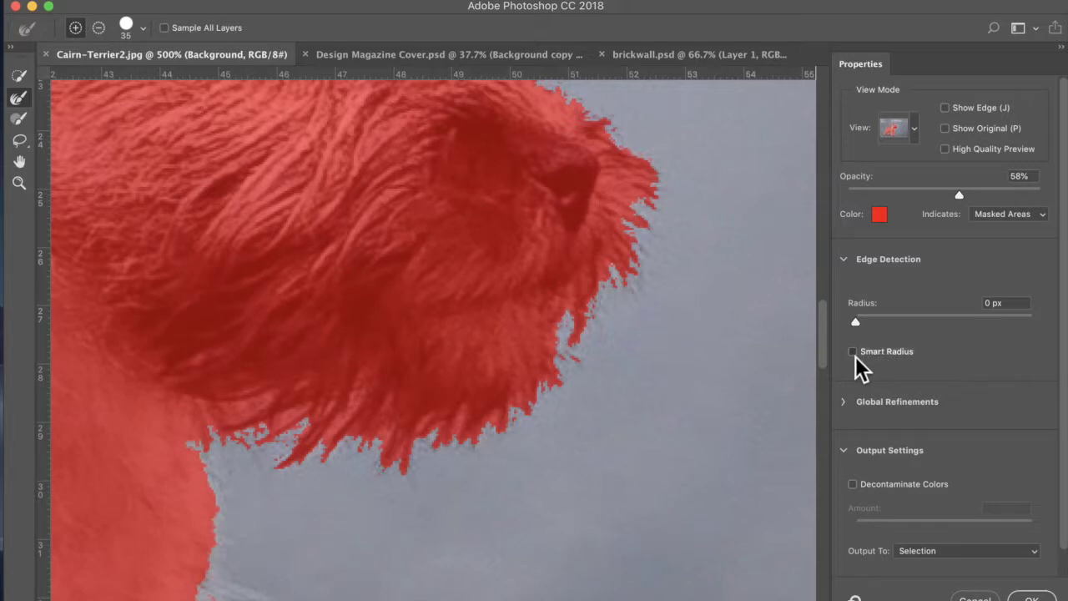
Step: Turn on Smart Radius and try edge detection Radius values of 2 px and 5 px on the muzzle fur
{"action": "left_click_drag", "start_coordinate": [860, 324], "coordinate": [871, 324]}
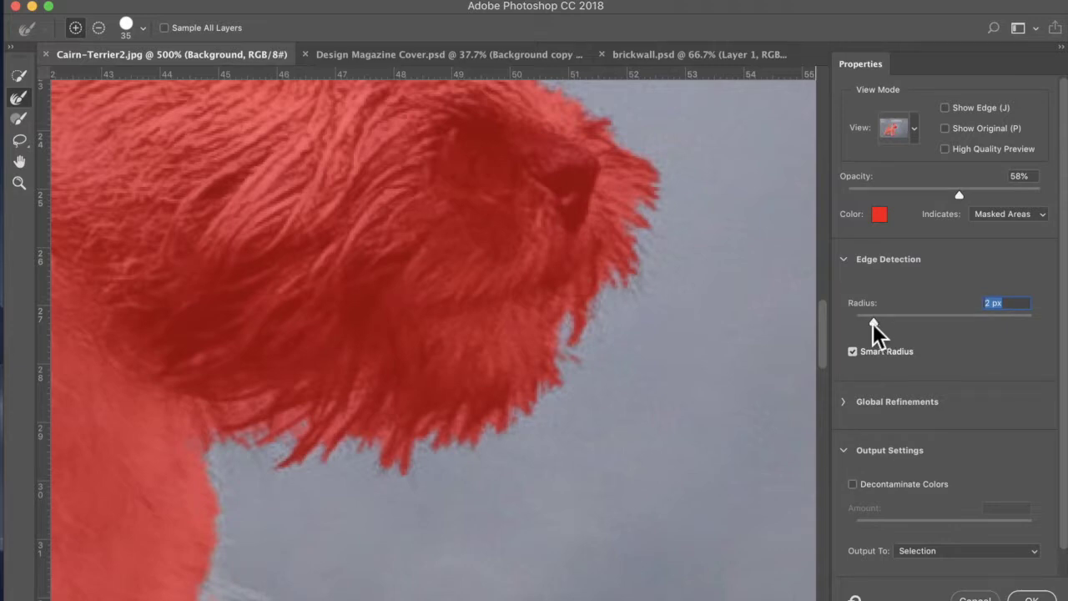
{"action": "mouse_move", "coordinate": [656, 286]}
{"action": "left_mouse_down"}
{"action": "mouse_move", "coordinate": [536, 437]}
{"action": "mouse_move", "coordinate": [304, 472]}
{"action": "left_mouse_up"}
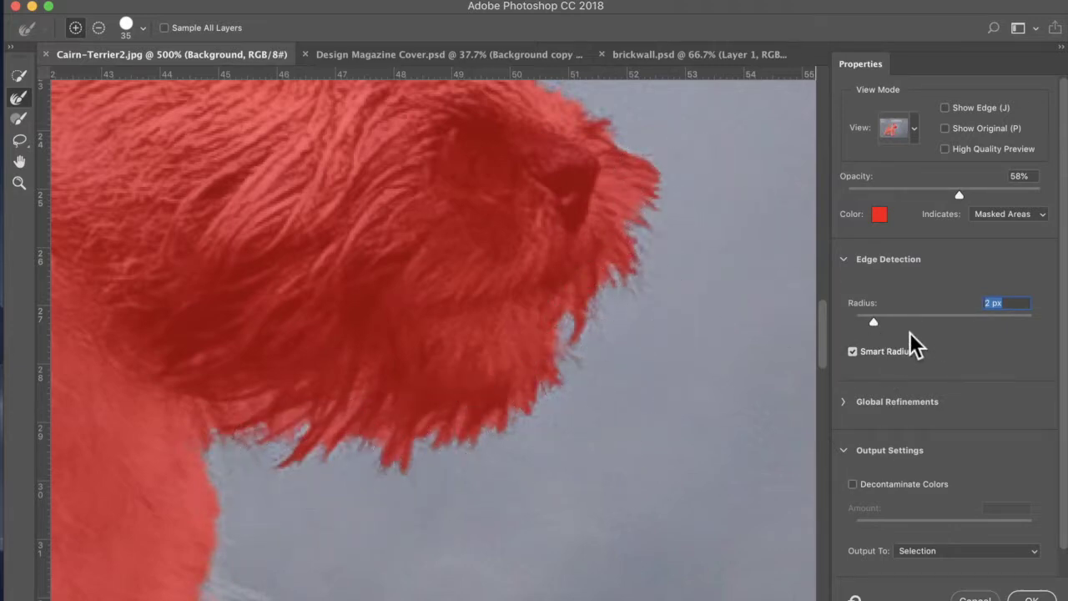
{"action": "left_click_drag", "start_coordinate": [879, 324], "coordinate": [889, 325]}
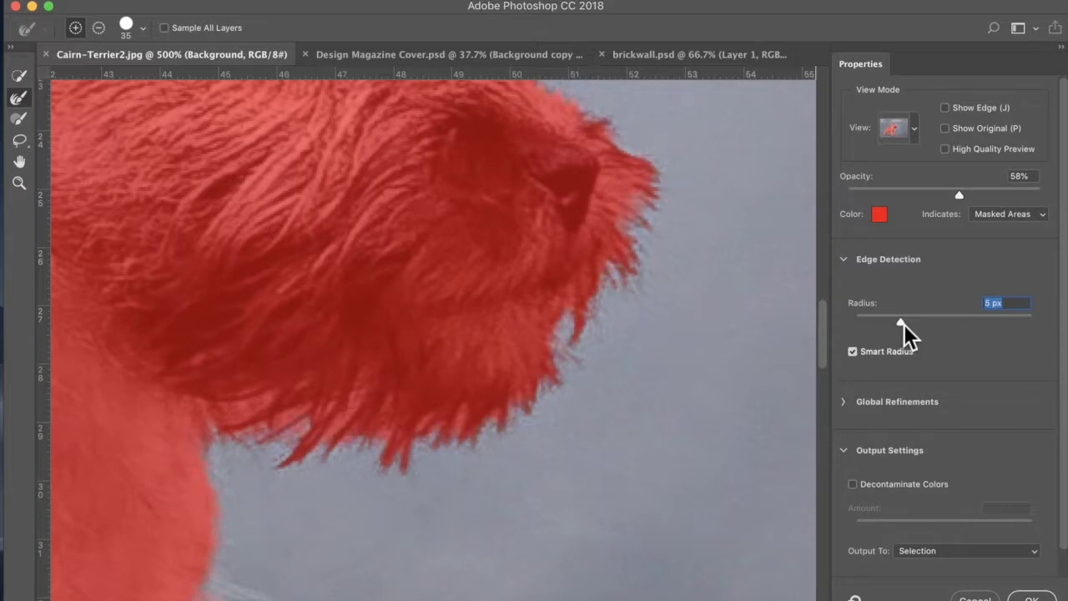
{"action": "mouse_move", "coordinate": [682, 227]}
{"action": "left_mouse_down"}
{"action": "mouse_move", "coordinate": [647, 254]}
{"action": "mouse_move", "coordinate": [661, 302]}
{"action": "mouse_move", "coordinate": [641, 295]}
{"action": "mouse_move", "coordinate": [603, 374]}
{"action": "mouse_move", "coordinate": [533, 447]}
{"action": "mouse_move", "coordinate": [468, 477]}
{"action": "mouse_move", "coordinate": [483, 444]}
{"action": "mouse_move", "coordinate": [401, 487]}
{"action": "mouse_move", "coordinate": [419, 437]}
{"action": "mouse_move", "coordinate": [374, 463]}
{"action": "mouse_move", "coordinate": [268, 460]}
{"action": "mouse_move", "coordinate": [329, 452]}
{"action": "mouse_move", "coordinate": [292, 439]}
{"action": "left_mouse_up"}
Step: Examine the refined fur edge from the muzzle up over the brow to the neck and both ears
{"action": "scroll", "coordinate": [293, 445], "scroll_direction": "up", "scroll_amount": 5}
{"action": "scroll", "coordinate": [292, 446], "scroll_direction": "left", "scroll_amount": 2}
{"action": "scroll", "coordinate": [428, 286], "scroll_direction": "up", "scroll_amount": 5}
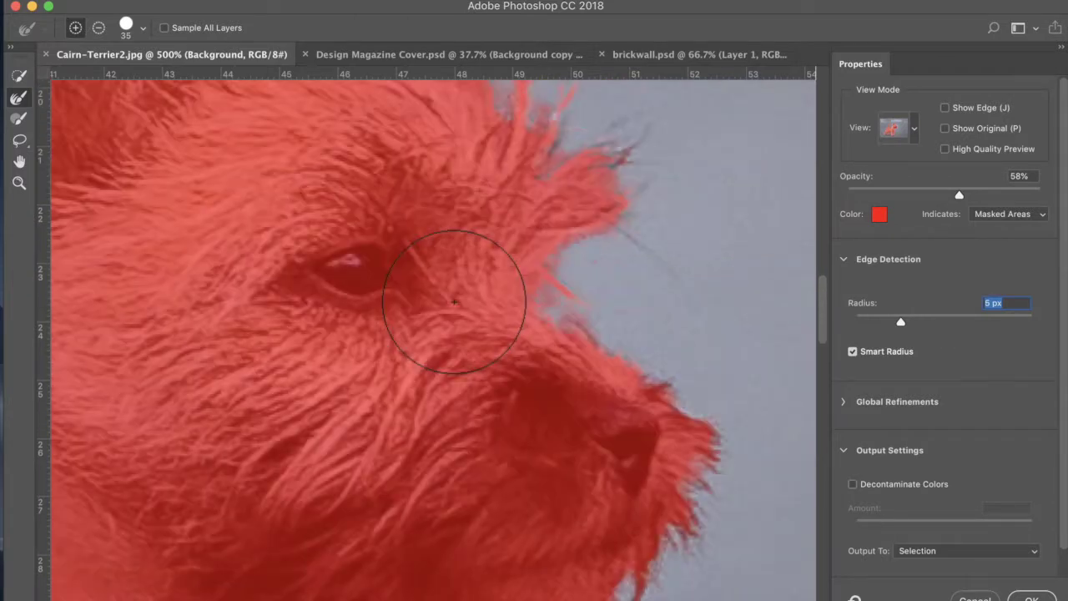
{"action": "scroll", "coordinate": [457, 291], "scroll_direction": "up", "scroll_amount": 3}
{"action": "scroll", "coordinate": [461, 293], "scroll_direction": "left", "scroll_amount": 6}
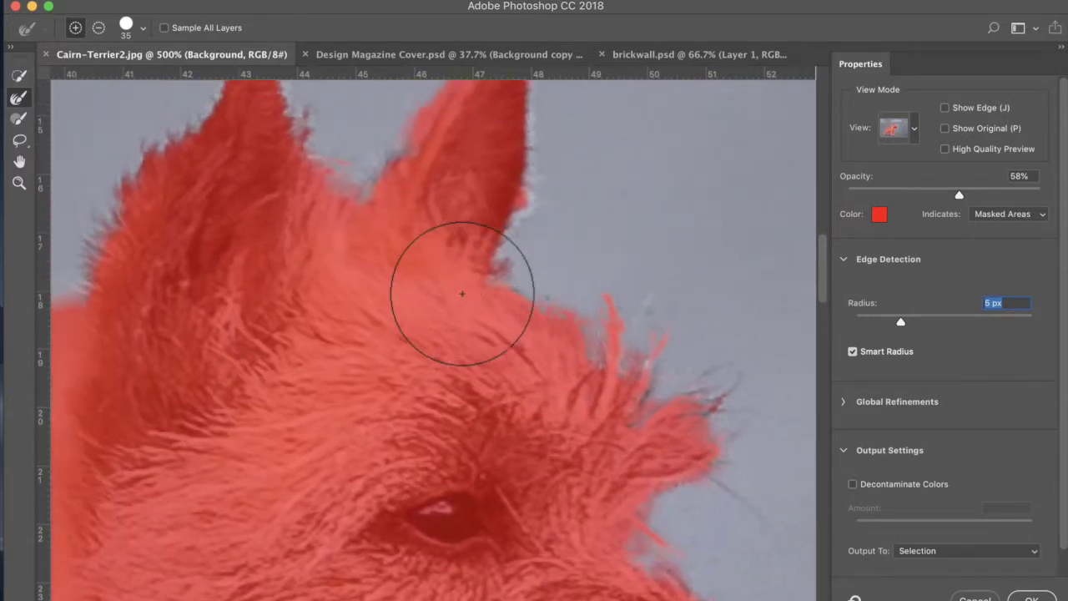
{"action": "scroll", "coordinate": [459, 284], "scroll_direction": "up", "scroll_amount": 1}
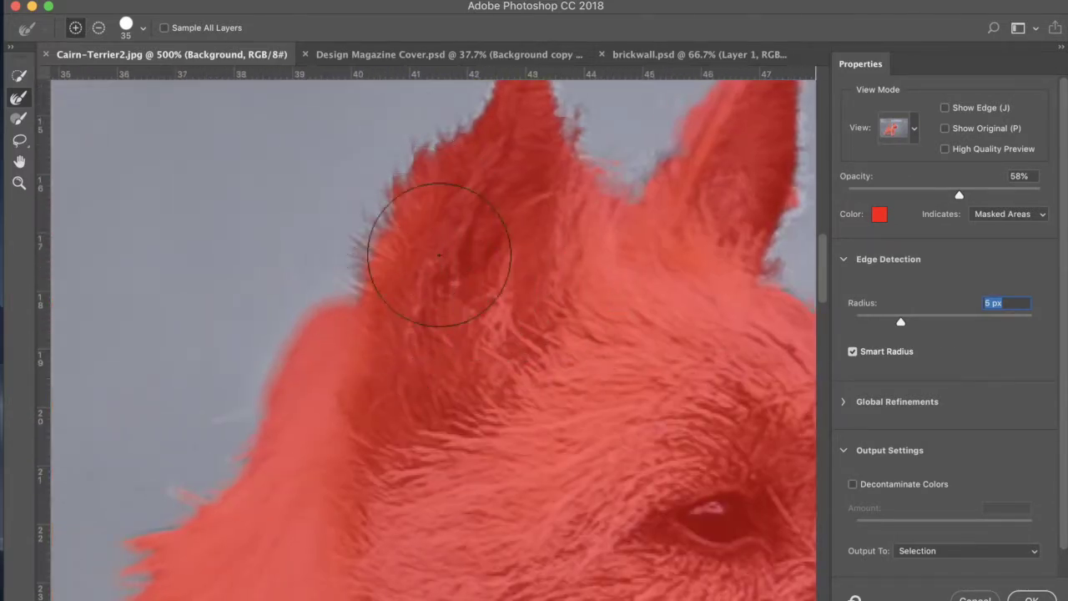
{"action": "scroll", "coordinate": [451, 259], "scroll_direction": "right", "scroll_amount": 2}
{"action": "scroll", "coordinate": [512, 246], "scroll_direction": "up", "scroll_amount": 2}
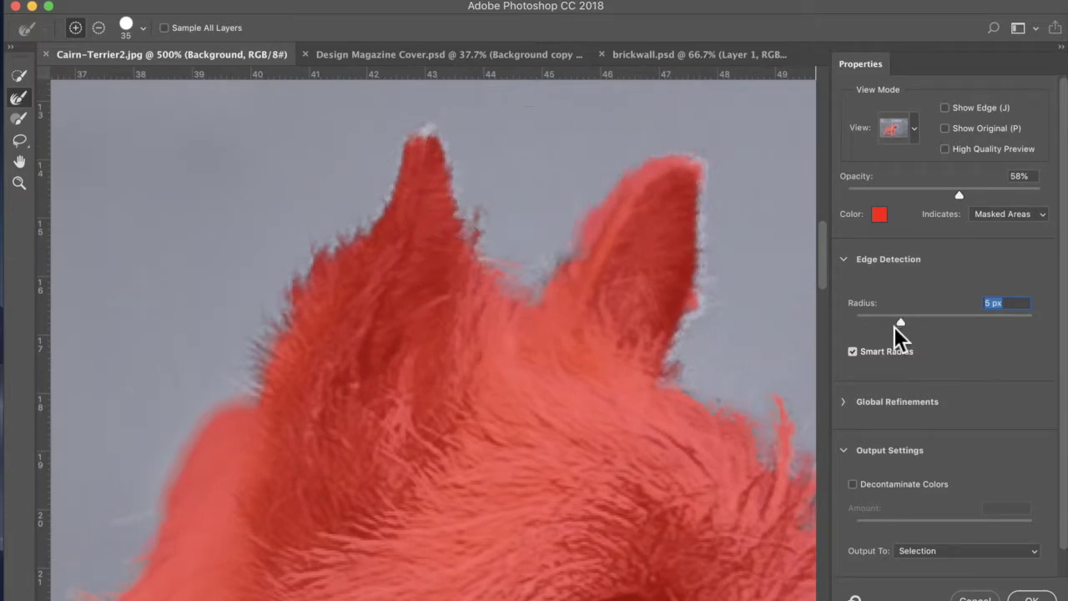
Step: Try an edge detection Radius of 16 px, settle on 7 px, and check the fur edge from the ears to the chin
{"action": "left_click", "coordinate": [935, 320]}
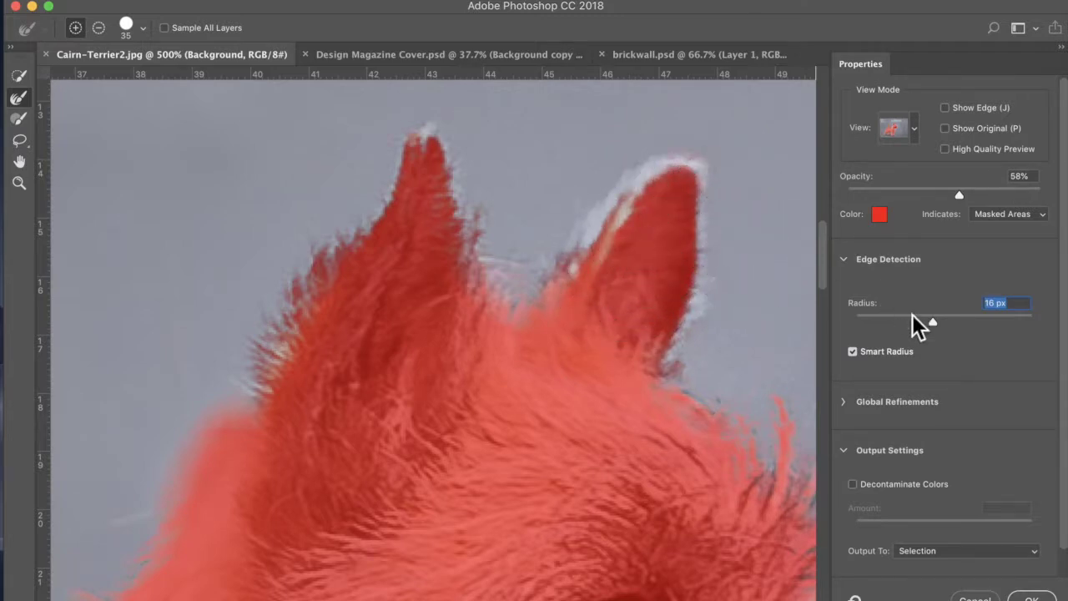
{"action": "left_click", "coordinate": [912, 321]}
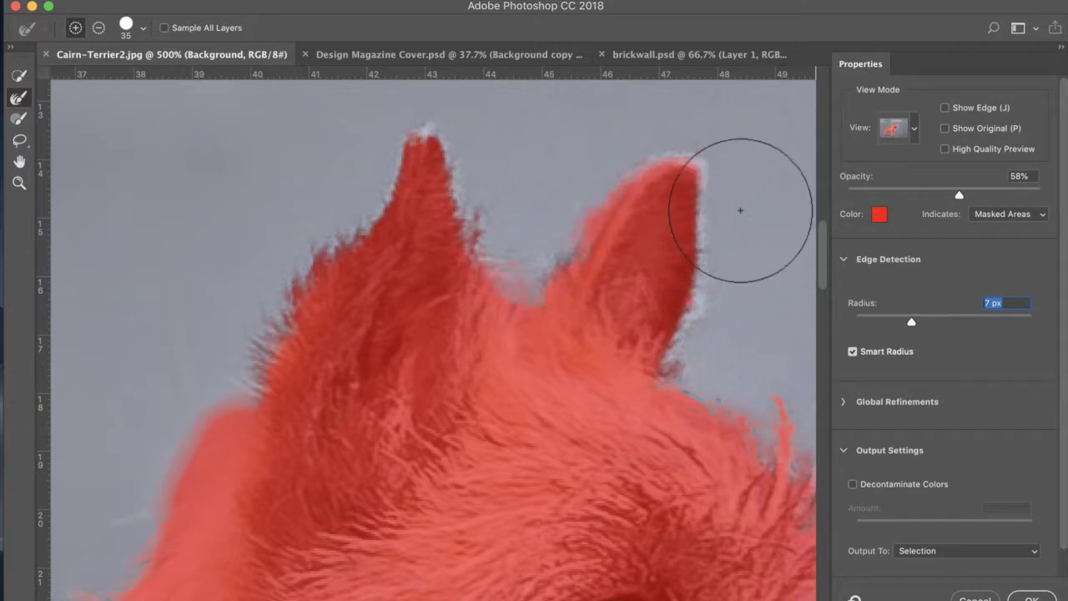
{"action": "scroll", "coordinate": [584, 345], "scroll_direction": "down", "scroll_amount": 5}
{"action": "scroll", "coordinate": [584, 345], "scroll_direction": "right", "scroll_amount": 5}
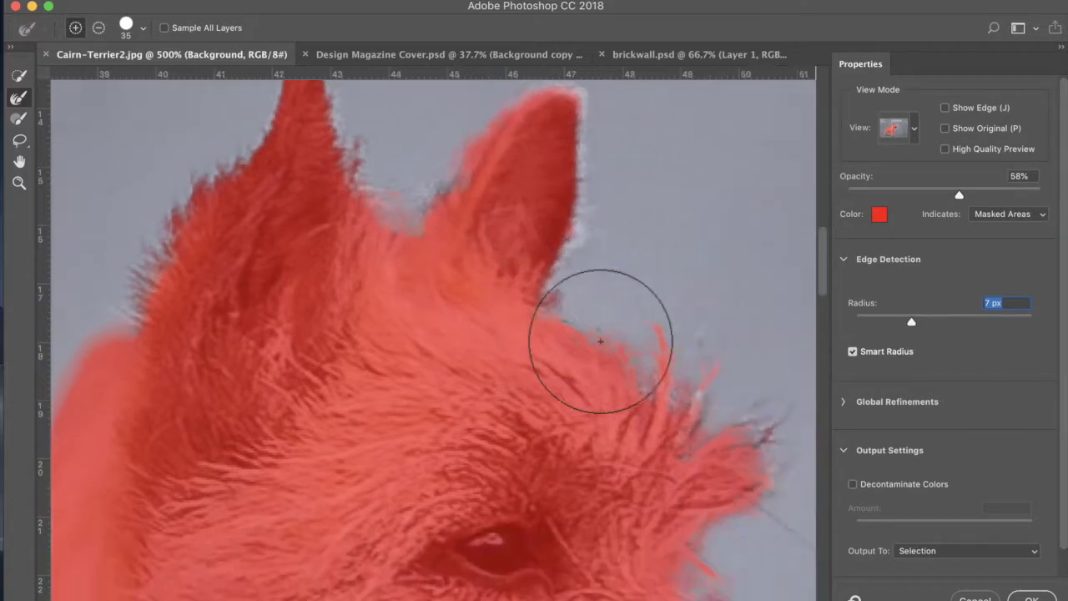
{"action": "scroll", "coordinate": [623, 372], "scroll_direction": "down", "scroll_amount": 2}
{"action": "scroll", "coordinate": [622, 372], "scroll_direction": "right", "scroll_amount": 2}
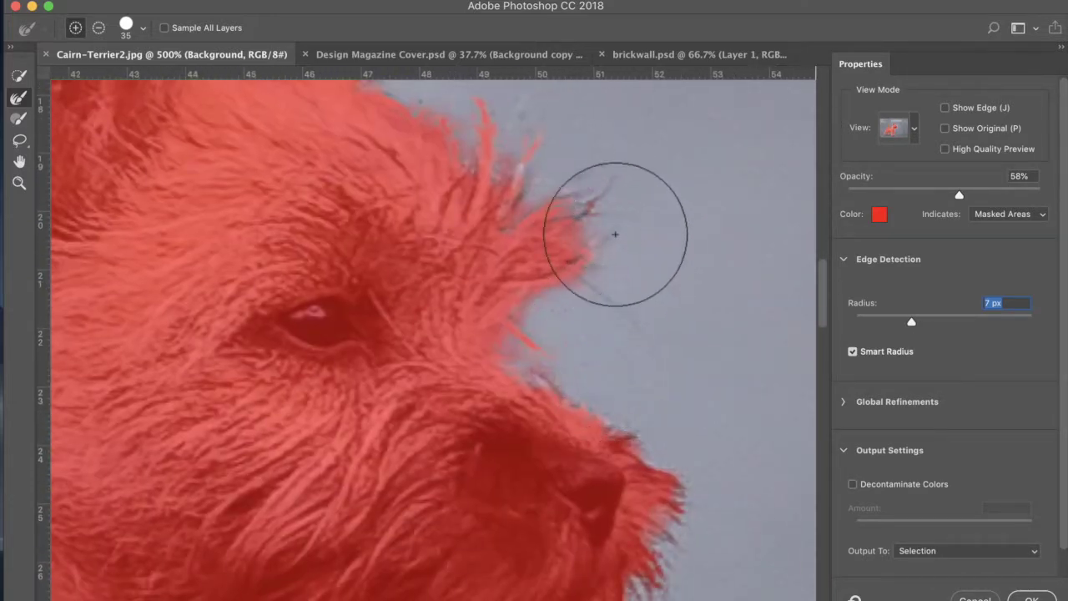
{"action": "scroll", "coordinate": [640, 360], "scroll_direction": "down", "scroll_amount": 5}
{"action": "scroll", "coordinate": [639, 360], "scroll_direction": "left", "scroll_amount": 2}
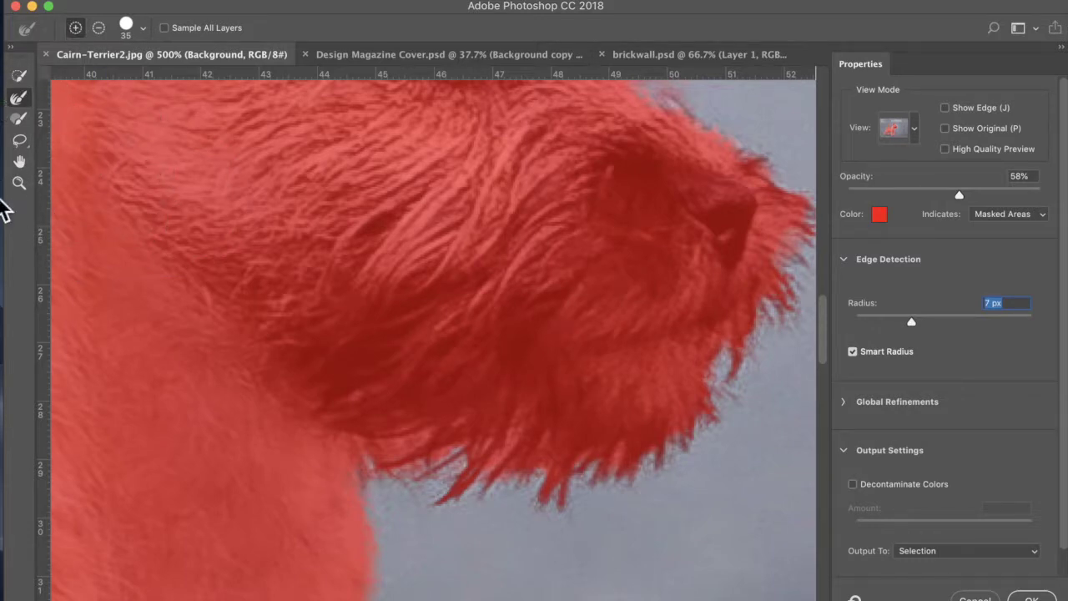
{"action": "left_click", "coordinate": [23, 76]}
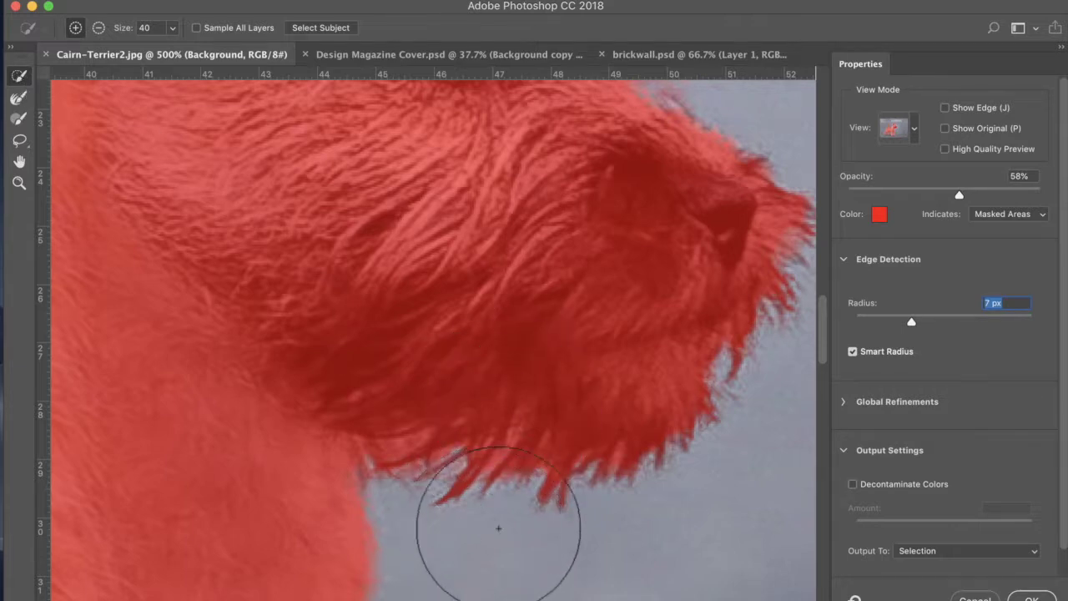
{"action": "left_click", "coordinate": [481, 525]}
{"action": "left_click", "coordinate": [573, 535]}
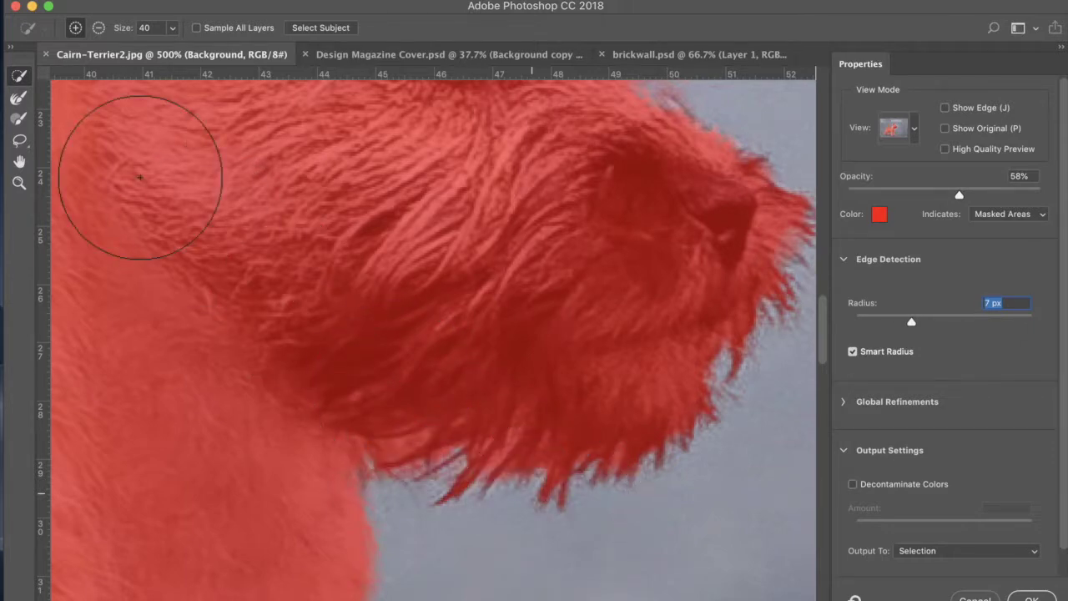
Step: Brush along the wispy fur under the dog's chin with the Refine Edge Brush at size 35
{"action": "left_click", "coordinate": [23, 101]}
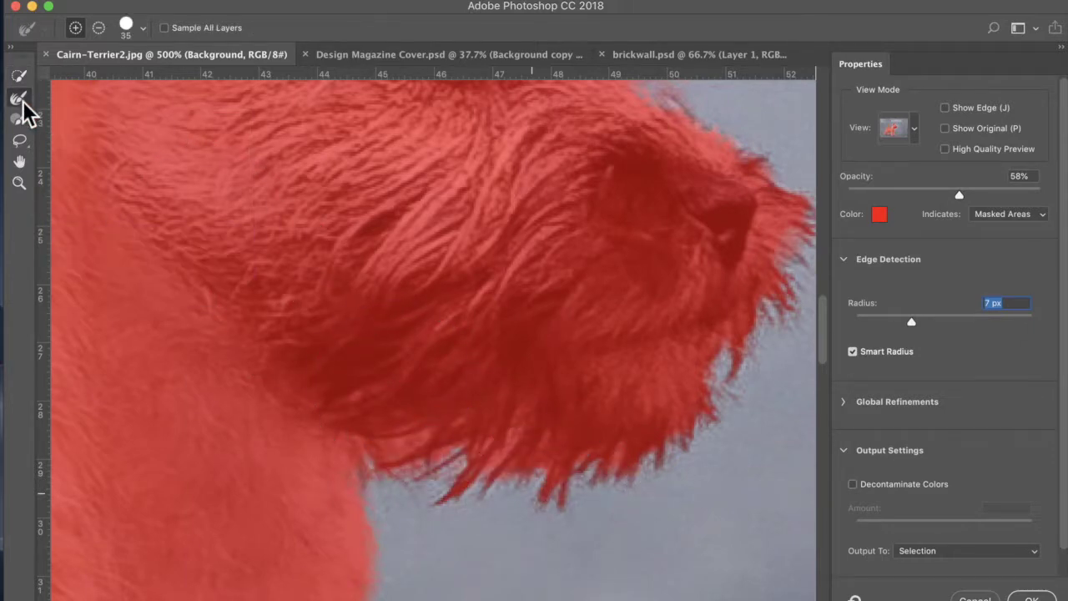
{"action": "mouse_move", "coordinate": [393, 438]}
{"action": "left_mouse_down"}
{"action": "mouse_move", "coordinate": [419, 494]}
{"action": "mouse_move", "coordinate": [436, 457]}
{"action": "left_mouse_up"}
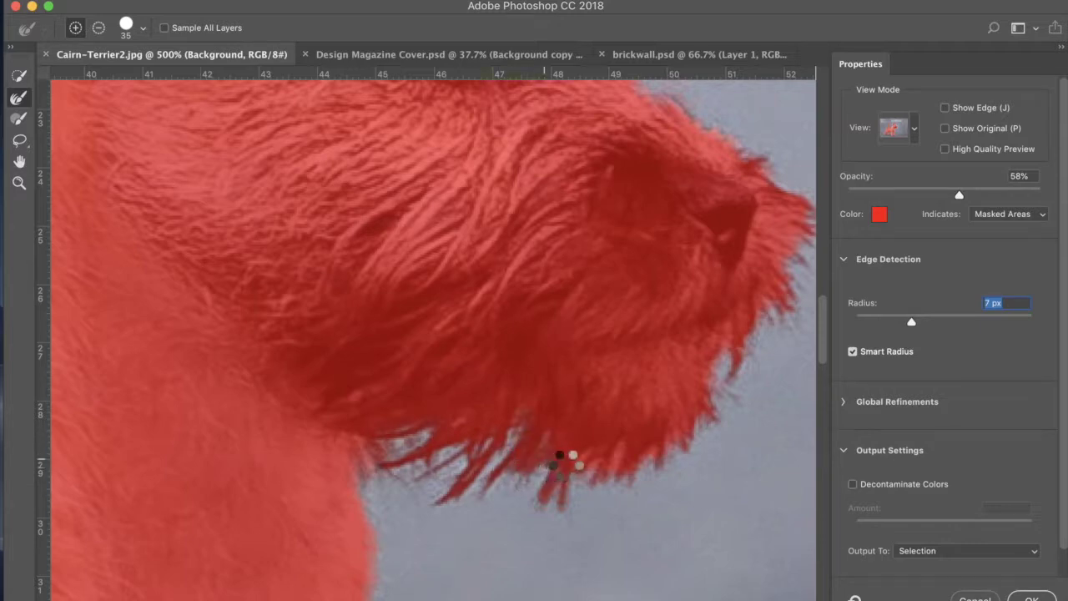
{"action": "left_click_drag", "start_coordinate": [665, 496], "coordinate": [656, 463]}
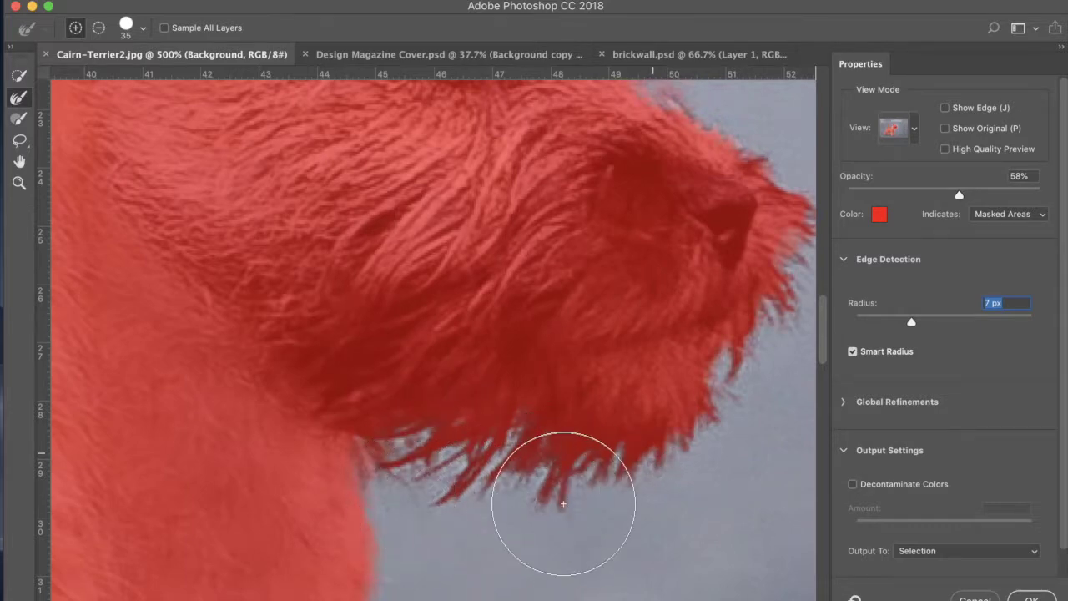
{"action": "scroll", "coordinate": [643, 489], "scroll_direction": "right", "scroll_amount": 3}
{"action": "scroll", "coordinate": [647, 493], "scroll_direction": "right", "scroll_amount": 3}
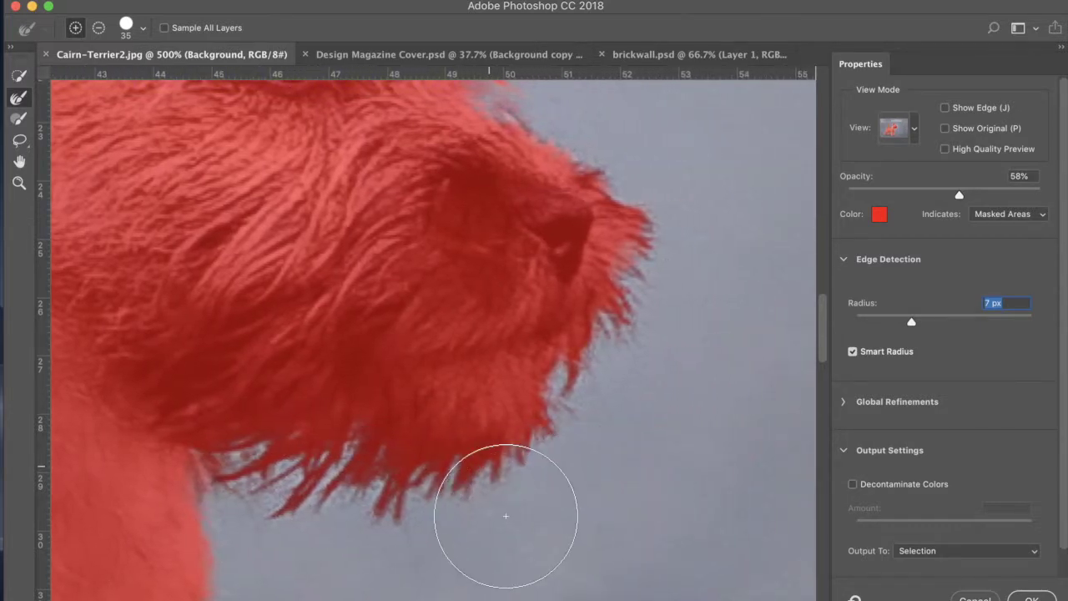
{"action": "left_click_drag", "start_coordinate": [536, 508], "coordinate": [540, 463]}
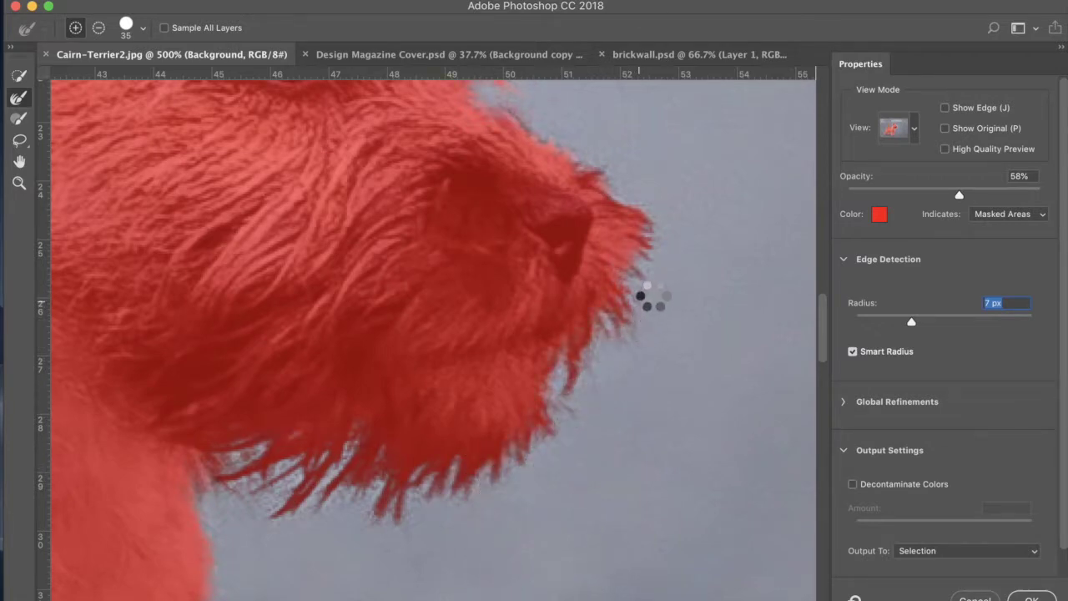
Step: Try refining the fur edge from the brow down the bridge of the nose, and undo the last stroke over the nose
{"action": "scroll", "coordinate": [653, 235], "scroll_direction": "up", "scroll_amount": 3}
{"action": "scroll", "coordinate": [653, 234], "scroll_direction": "left", "scroll_amount": 1}
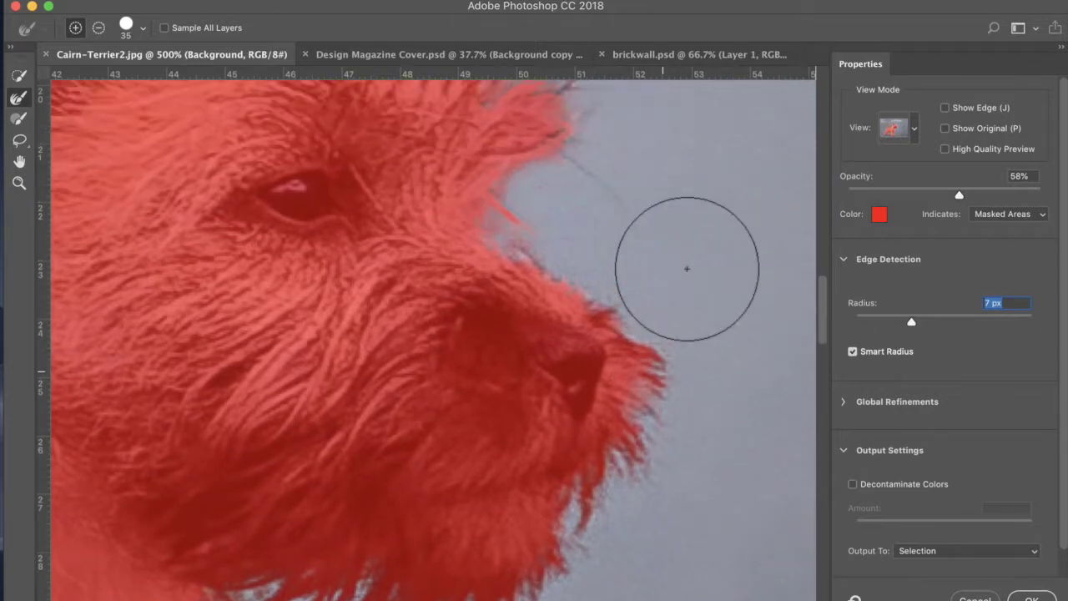
{"action": "left_click", "coordinate": [639, 224]}
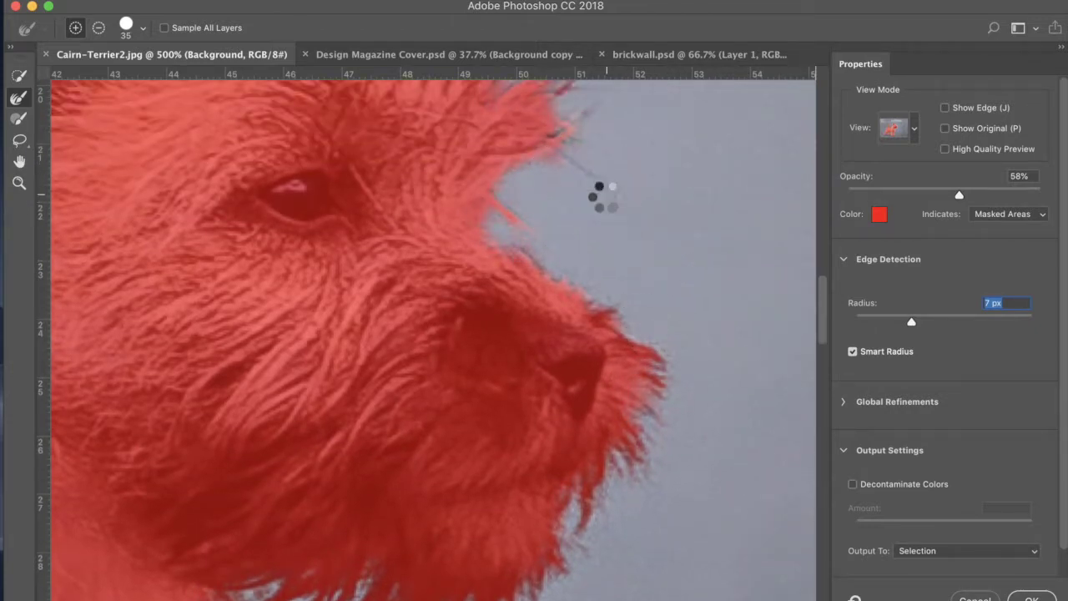
{"action": "left_click", "coordinate": [515, 243]}
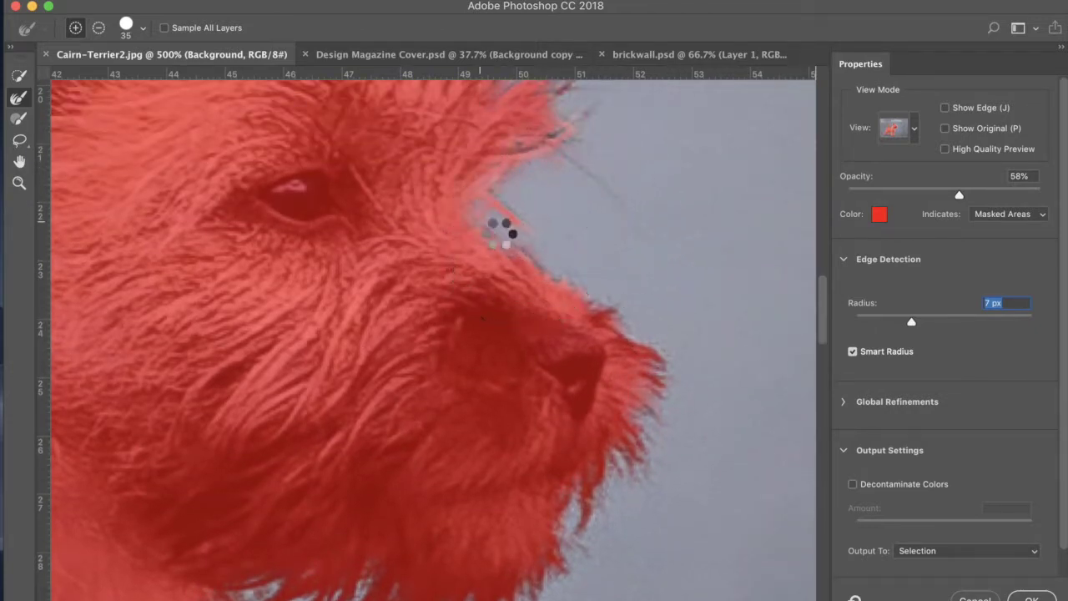
{"action": "left_click_drag", "start_coordinate": [601, 307], "coordinate": [676, 367]}
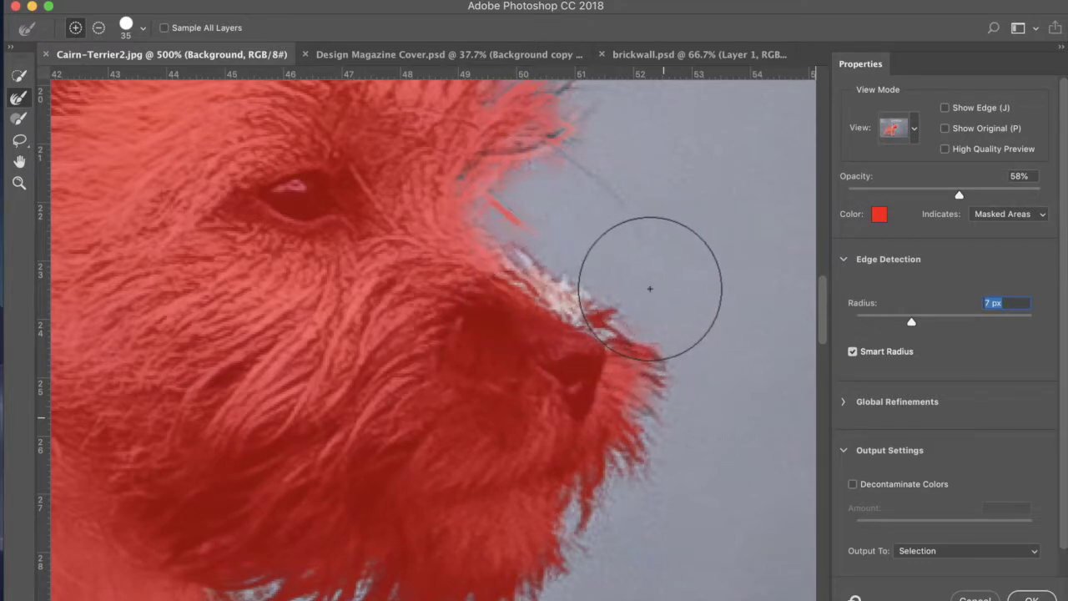
{"action": "key", "text": "super+z"}
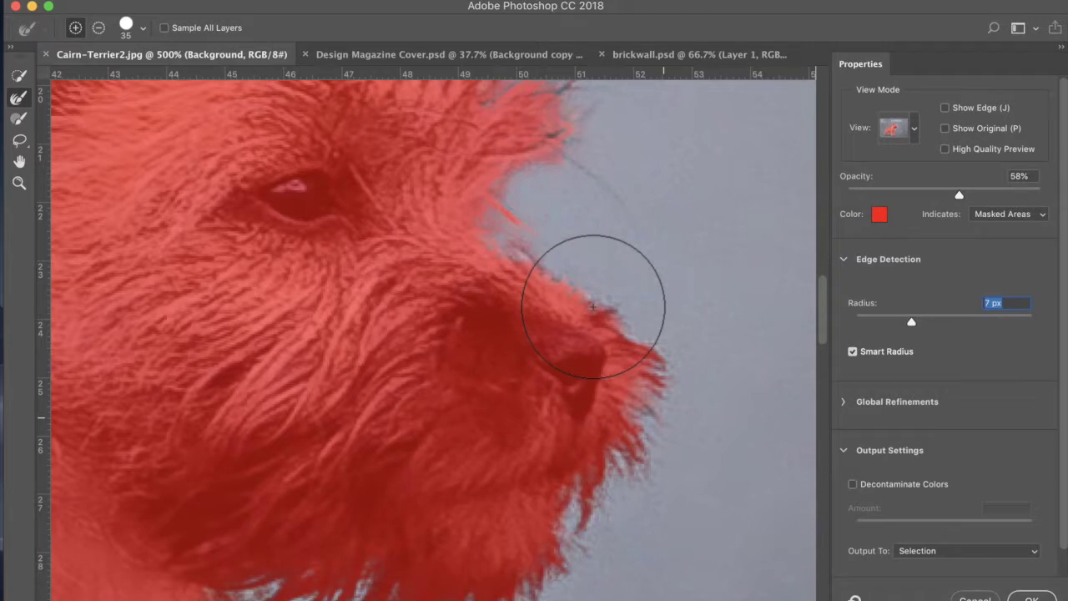
Step: Set the Refine Edge Brush to a size of 15 px with 90% hardness
{"action": "scroll", "coordinate": [592, 306], "scroll_direction": "up", "scroll_amount": 5}
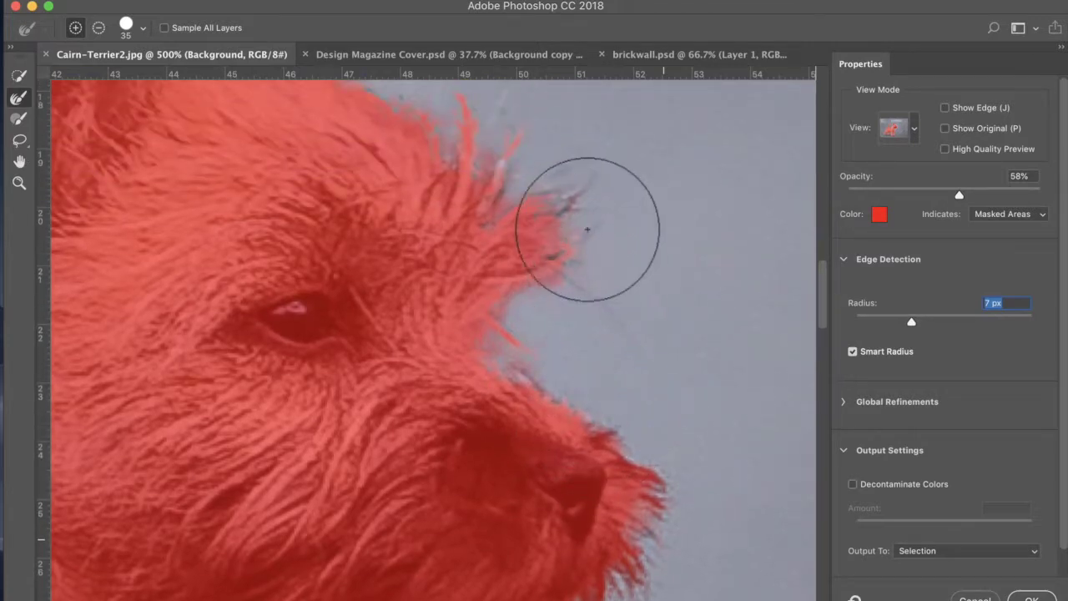
{"action": "scroll", "coordinate": [601, 293], "scroll_direction": "up", "scroll_amount": 5}
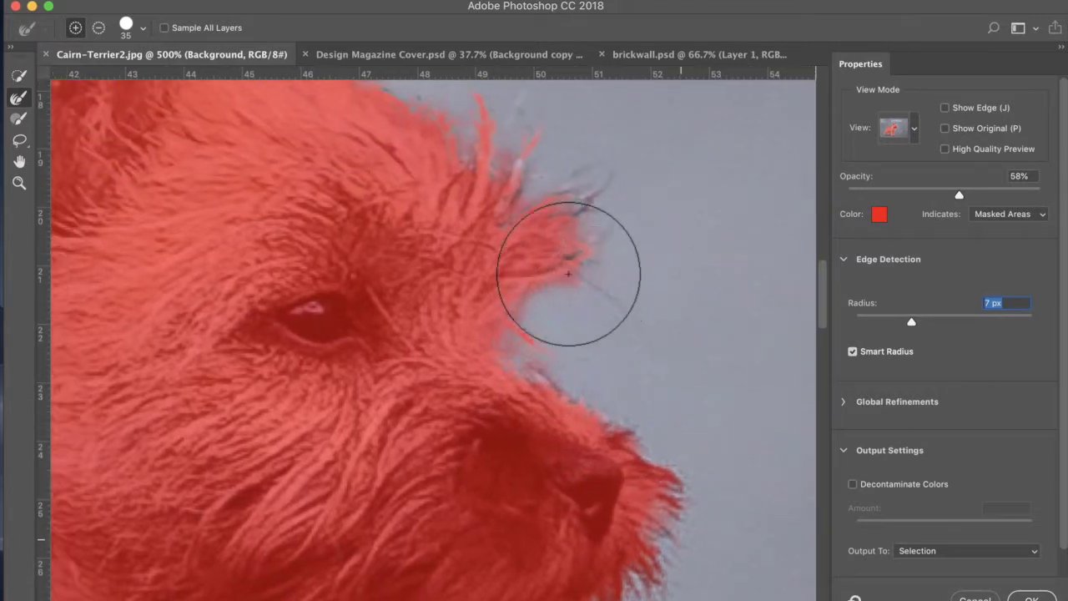
{"action": "left_click", "coordinate": [143, 28]}
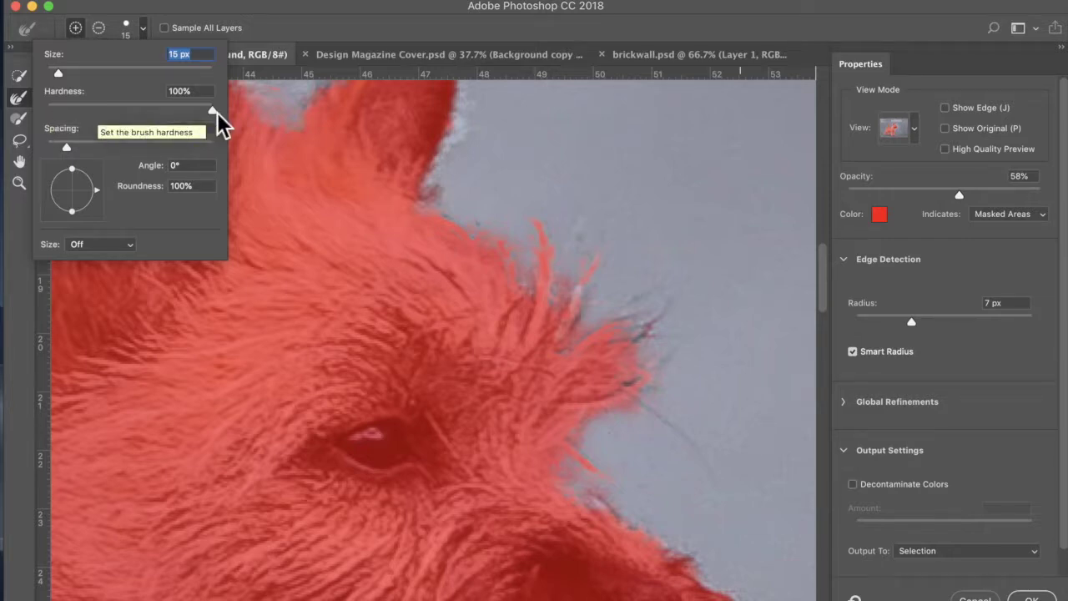
{"action": "mouse_move", "coordinate": [668, 342]}
{"action": "left_mouse_down"}
{"action": "mouse_move", "coordinate": [673, 326]}
{"action": "mouse_move", "coordinate": [643, 353]}
{"action": "mouse_move", "coordinate": [619, 317]}
{"action": "left_mouse_up"}
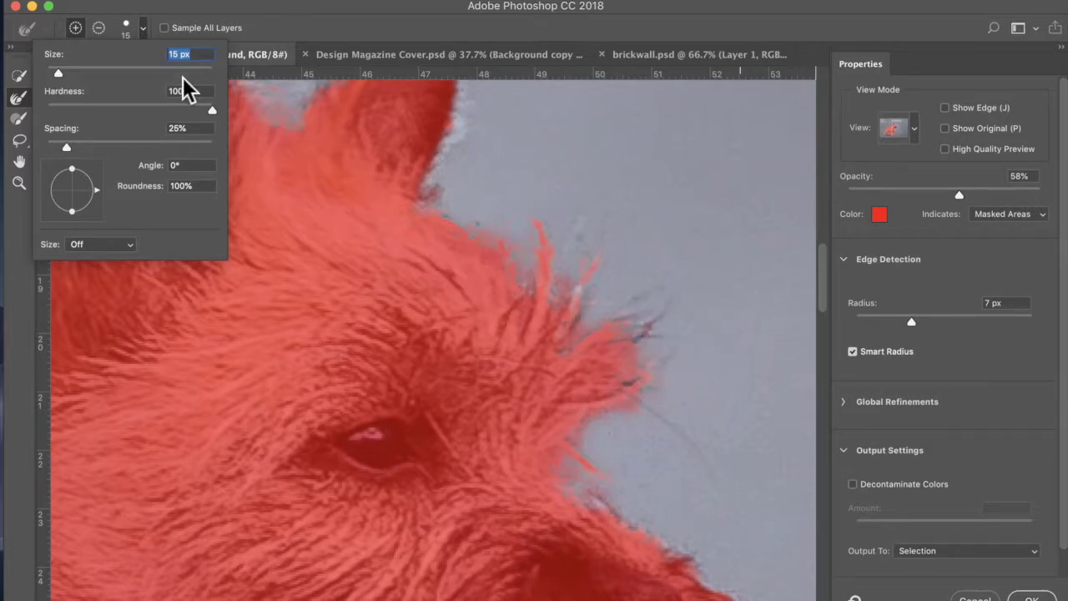
{"action": "left_click", "coordinate": [214, 112]}
{"action": "scroll", "coordinate": [381, 143], "scroll_direction": "up", "scroll_amount": 5}
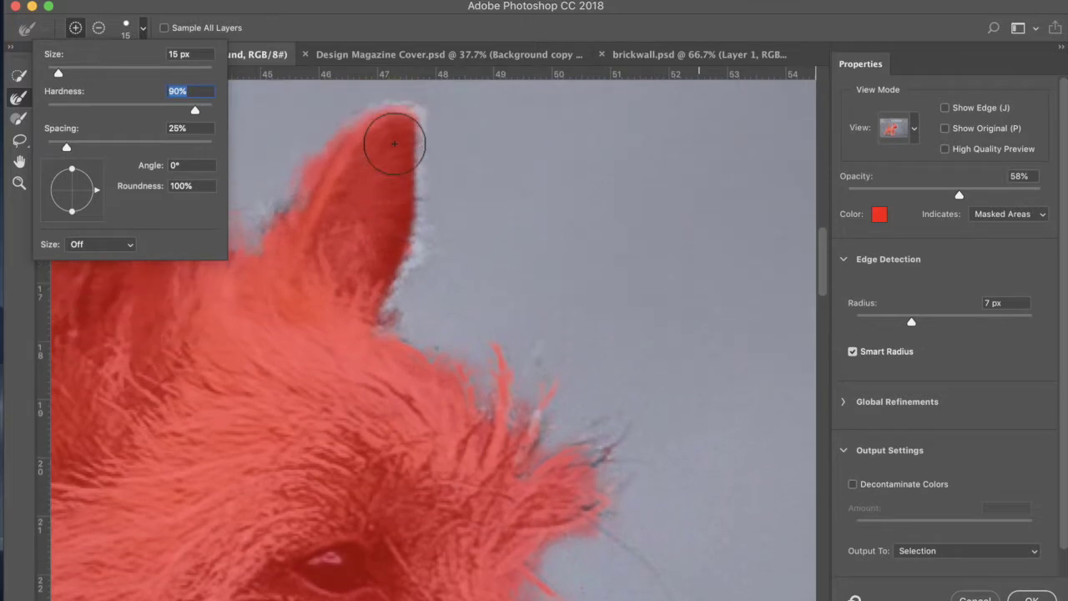
{"action": "key", "text": "Return"}
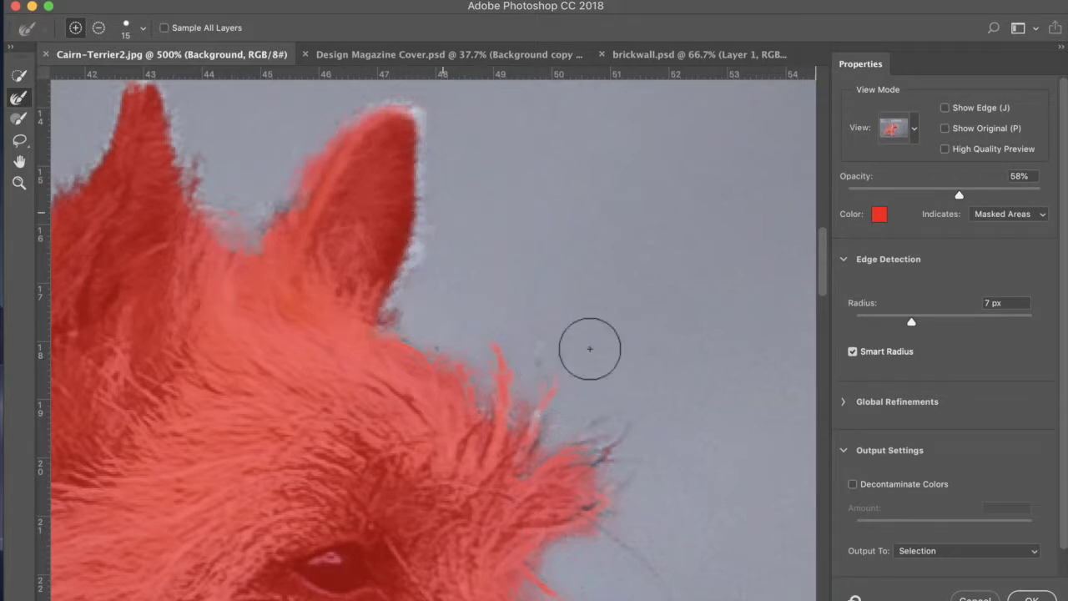
Step: Refine the edge around the stray brow hairs and the hollow between the brow and the muzzle
{"action": "mouse_move", "coordinate": [627, 443]}
{"action": "left_mouse_down"}
{"action": "mouse_move", "coordinate": [615, 443]}
{"action": "mouse_move", "coordinate": [602, 477]}
{"action": "left_mouse_up"}
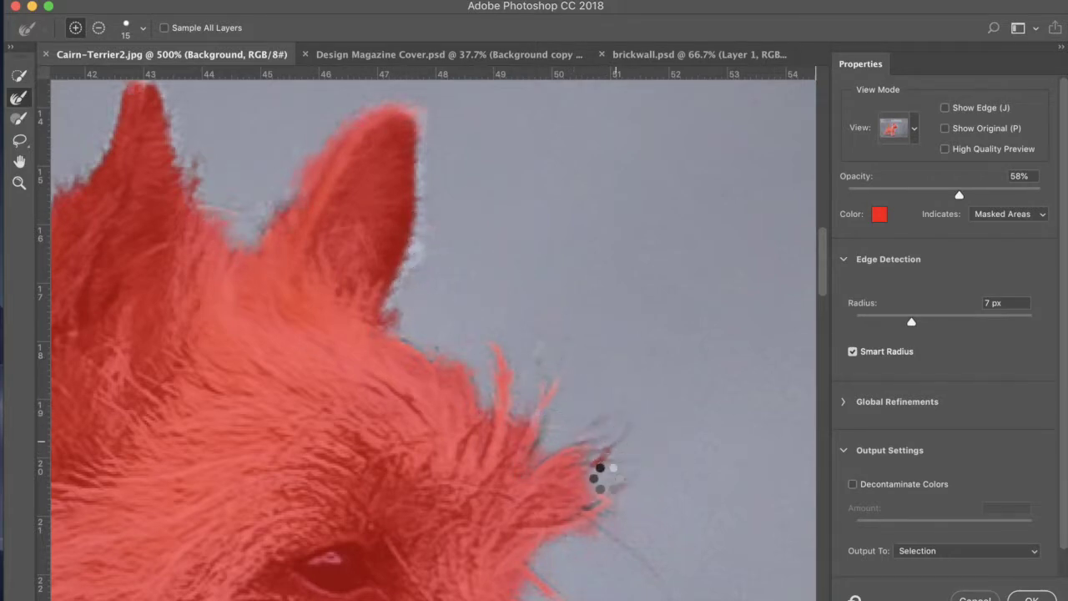
{"action": "scroll", "coordinate": [602, 478], "scroll_direction": "down", "scroll_amount": 5}
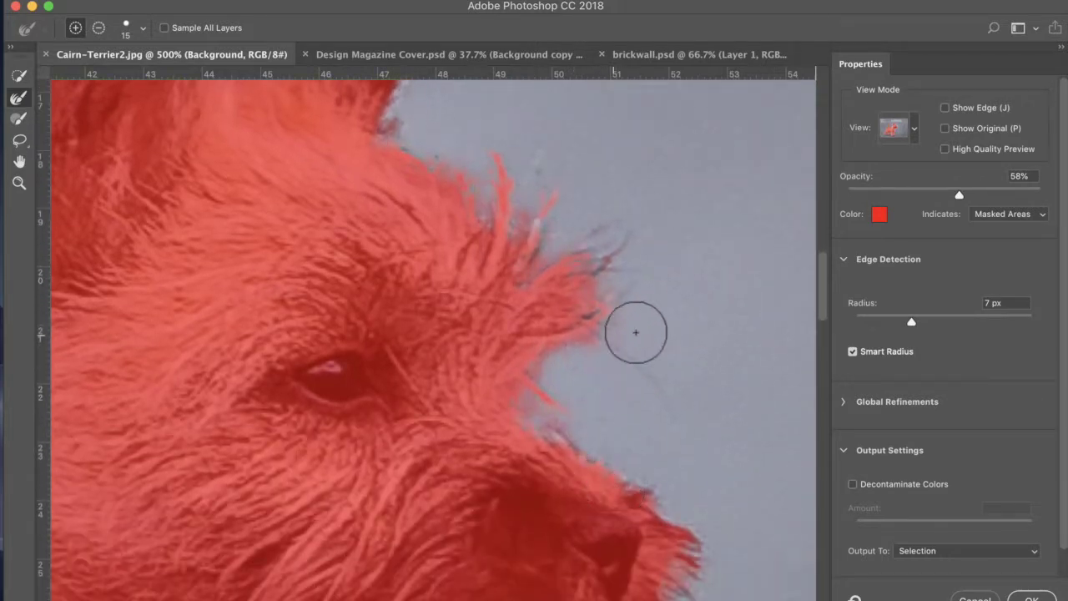
{"action": "mouse_move", "coordinate": [641, 310]}
{"action": "left_mouse_down"}
{"action": "mouse_move", "coordinate": [611, 346]}
{"action": "mouse_move", "coordinate": [632, 367]}
{"action": "left_mouse_up"}
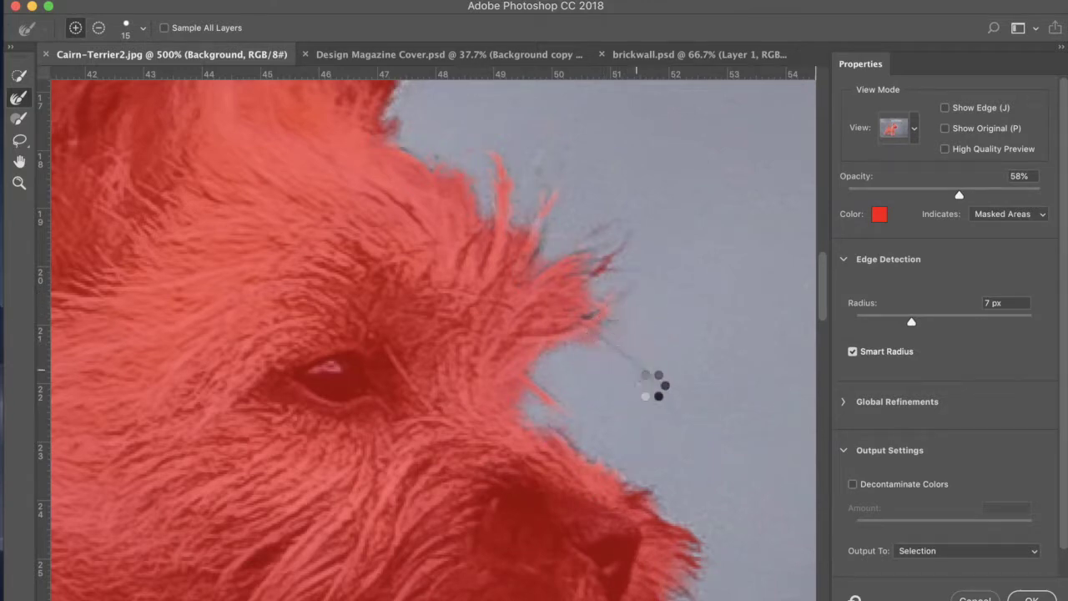
{"action": "left_click_drag", "start_coordinate": [584, 358], "coordinate": [540, 389]}
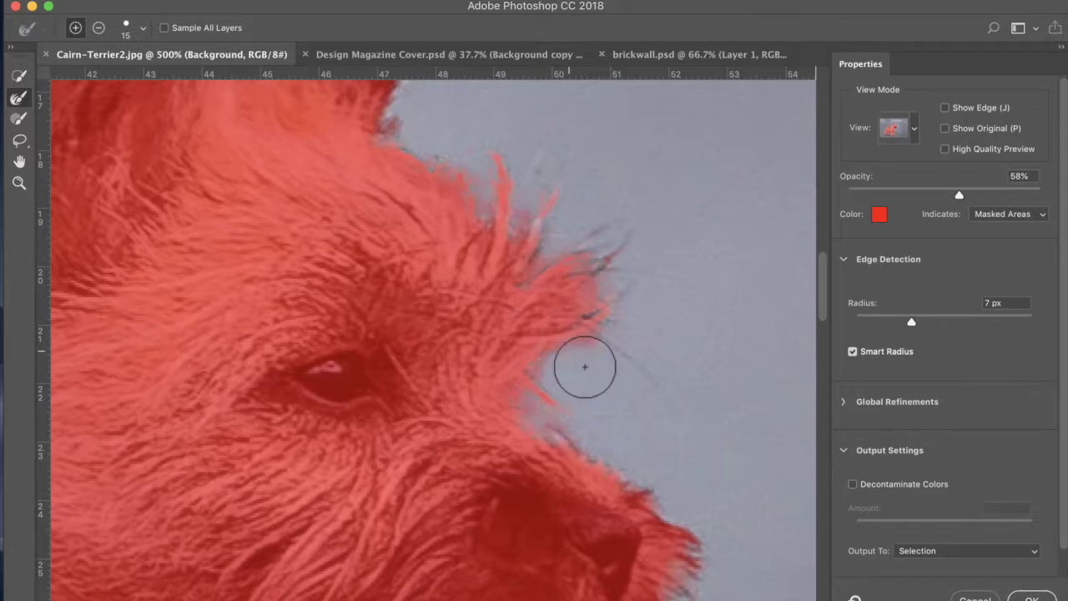
Step: Brush the Refine Edge Brush along the fur edges of both ears, including the outer side of the rear ear
{"action": "scroll", "coordinate": [575, 365], "scroll_direction": "up", "scroll_amount": 5}
{"action": "scroll", "coordinate": [584, 367], "scroll_direction": "up", "scroll_amount": 3}
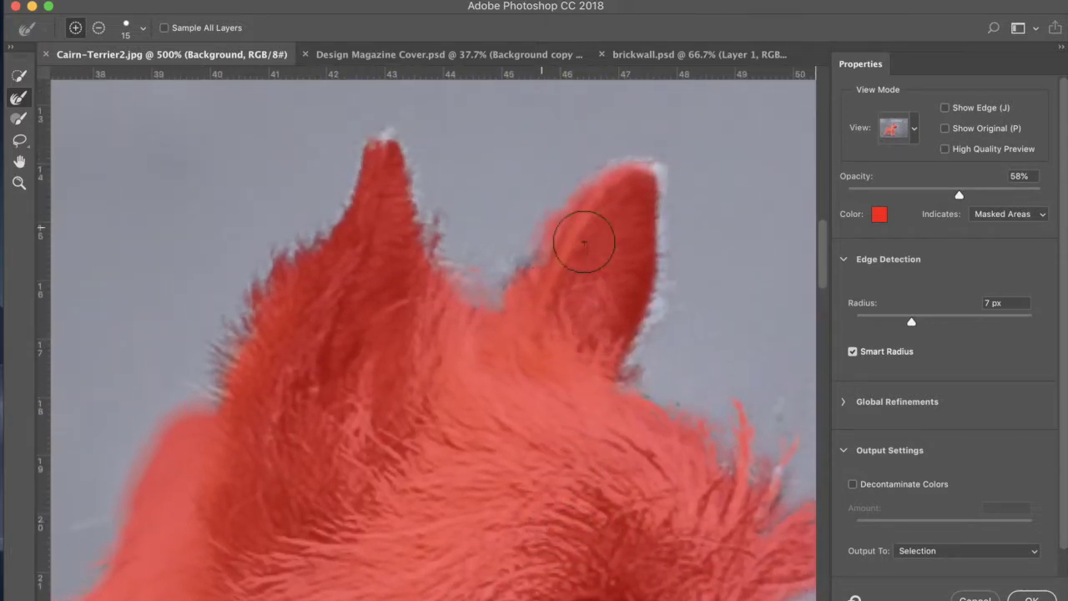
{"action": "left_click_drag", "start_coordinate": [561, 243], "coordinate": [529, 274]}
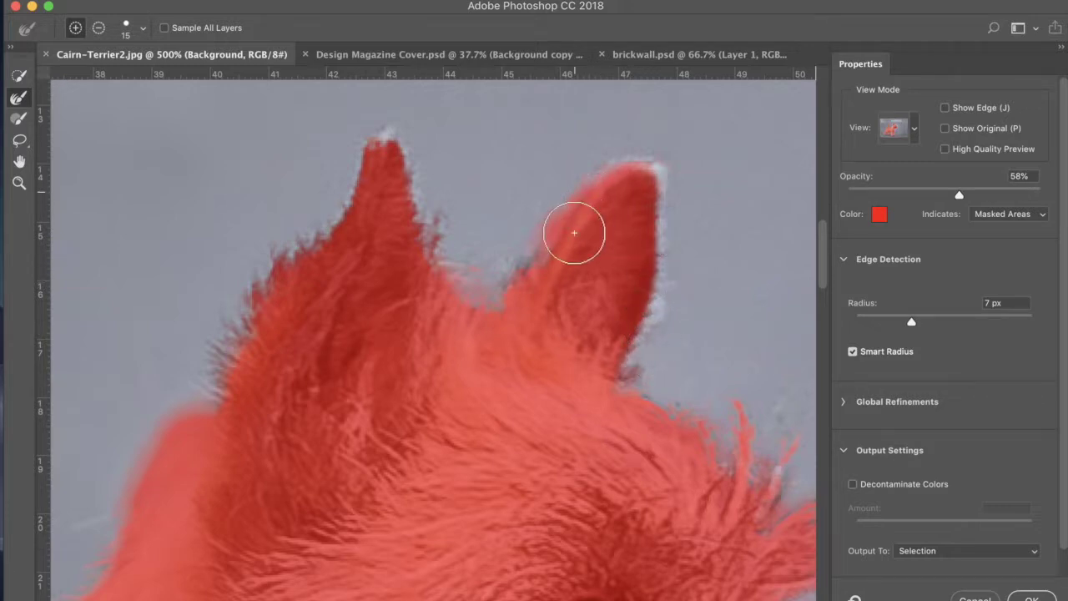
{"action": "mouse_move", "coordinate": [410, 150]}
{"action": "left_mouse_down"}
{"action": "mouse_move", "coordinate": [400, 147]}
{"action": "mouse_move", "coordinate": [412, 166]}
{"action": "mouse_move", "coordinate": [405, 208]}
{"action": "left_mouse_up"}
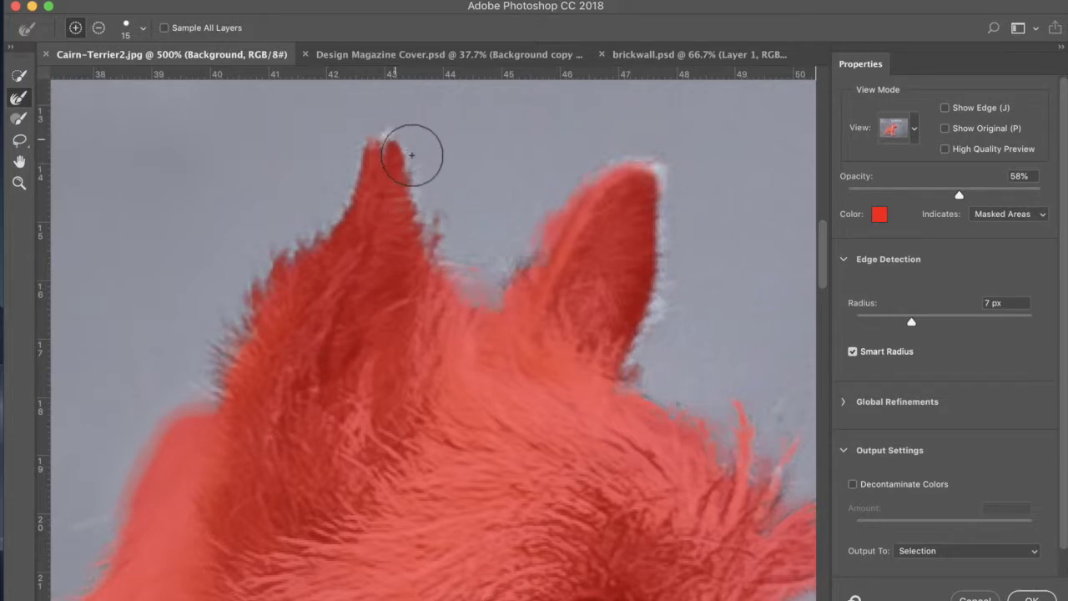
{"action": "scroll", "coordinate": [411, 154], "scroll_direction": "left", "scroll_amount": 5}
{"action": "scroll", "coordinate": [411, 154], "scroll_direction": "down", "scroll_amount": 2}
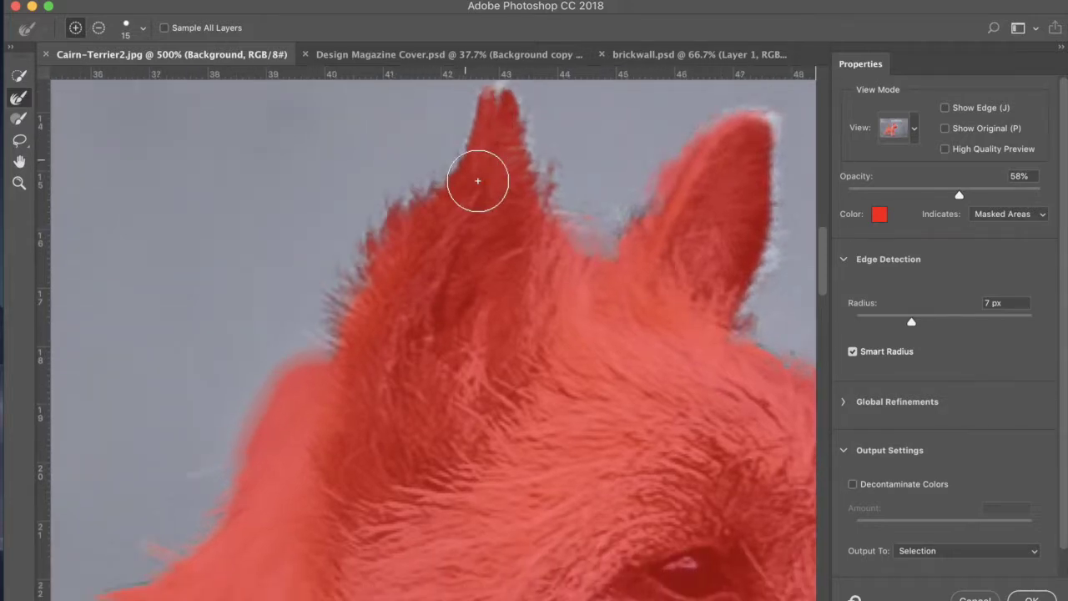
{"action": "left_click_drag", "start_coordinate": [433, 211], "coordinate": [405, 223]}
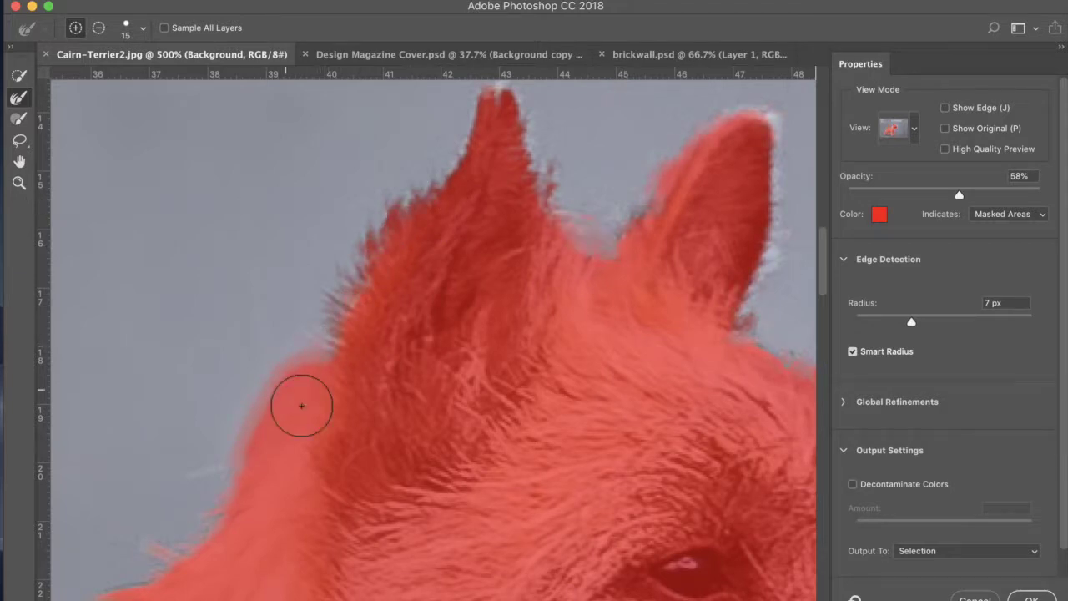
Step: Refine the fur edge from behind the ear down the back of the neck to the dog's back
{"action": "scroll", "coordinate": [301, 406], "scroll_direction": "down", "scroll_amount": 5}
{"action": "scroll", "coordinate": [302, 406], "scroll_direction": "left", "scroll_amount": 4}
{"action": "mouse_move", "coordinate": [409, 270]}
{"action": "left_mouse_down"}
{"action": "mouse_move", "coordinate": [370, 278]}
{"action": "mouse_move", "coordinate": [407, 291]}
{"action": "mouse_move", "coordinate": [388, 315]}
{"action": "left_mouse_up"}
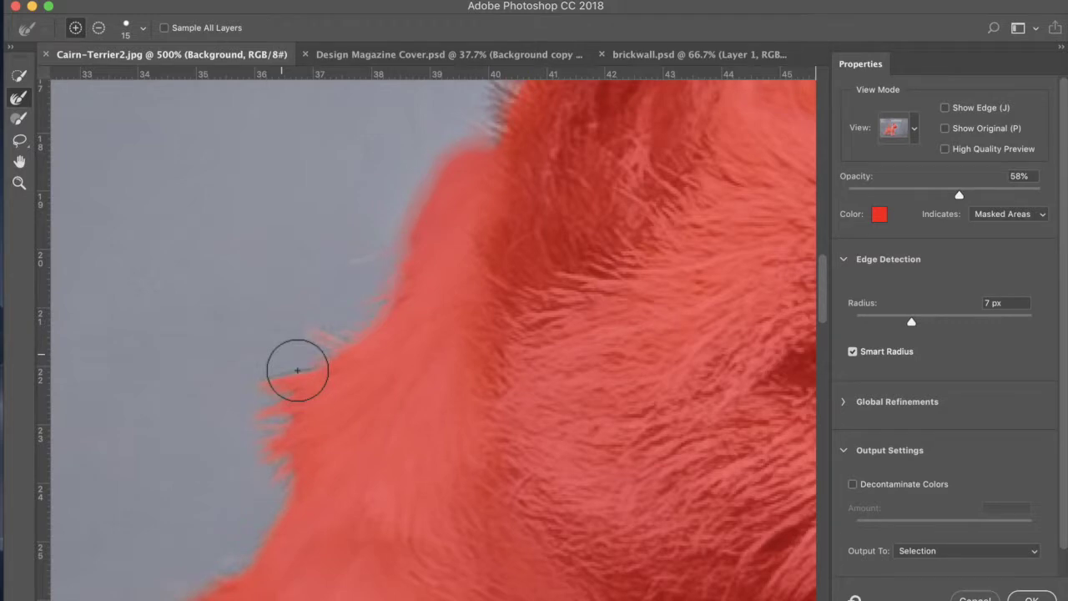
{"action": "scroll", "coordinate": [297, 369], "scroll_direction": "down", "scroll_amount": 5}
{"action": "scroll", "coordinate": [297, 369], "scroll_direction": "left", "scroll_amount": 3}
{"action": "mouse_move", "coordinate": [503, 236]}
{"action": "left_mouse_down"}
{"action": "mouse_move", "coordinate": [506, 178]}
{"action": "mouse_move", "coordinate": [525, 143]}
{"action": "mouse_move", "coordinate": [486, 167]}
{"action": "mouse_move", "coordinate": [482, 187]}
{"action": "left_mouse_up"}
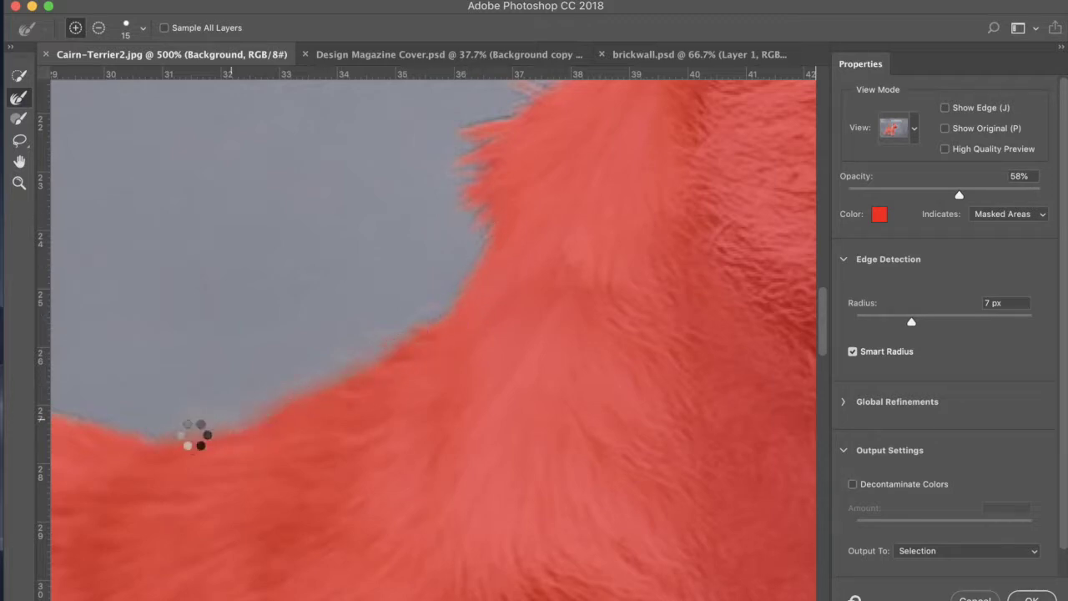
Step: Refine the fur edges along both sides of the dog's tail with the Refine Edge Brush
{"action": "scroll", "coordinate": [196, 435], "scroll_direction": "left", "scroll_amount": 8}
{"action": "scroll", "coordinate": [196, 435], "scroll_direction": "up", "scroll_amount": 2}
{"action": "scroll", "coordinate": [200, 441], "scroll_direction": "up", "scroll_amount": 2}
{"action": "left_click_drag", "start_coordinate": [458, 347], "coordinate": [425, 395]}
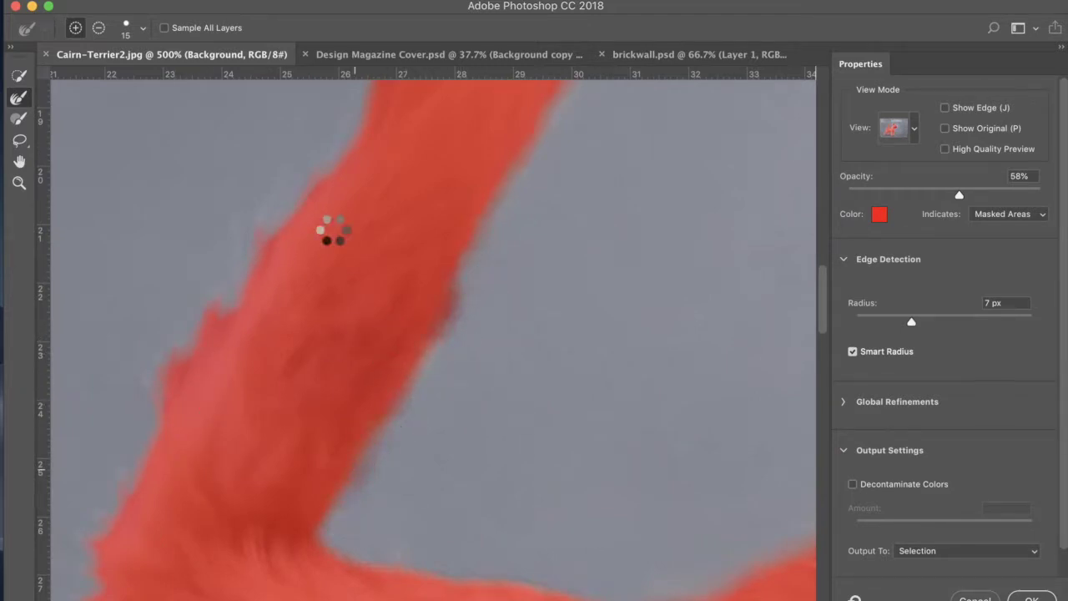
{"action": "mouse_move", "coordinate": [343, 170]}
{"action": "left_mouse_down"}
{"action": "mouse_move", "coordinate": [254, 238]}
{"action": "mouse_move", "coordinate": [243, 303]}
{"action": "left_mouse_up"}
{"action": "scroll", "coordinate": [230, 311], "scroll_direction": "down", "scroll_amount": 5}
{"action": "scroll", "coordinate": [231, 311], "scroll_direction": "left", "scroll_amount": 3}
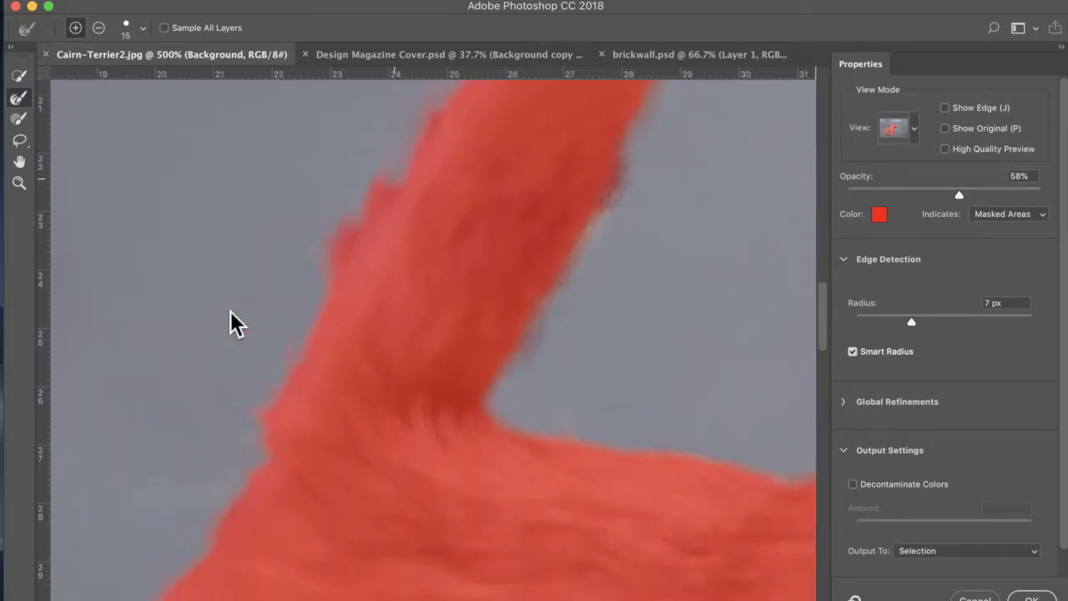
{"action": "left_click_drag", "start_coordinate": [326, 232], "coordinate": [337, 302]}
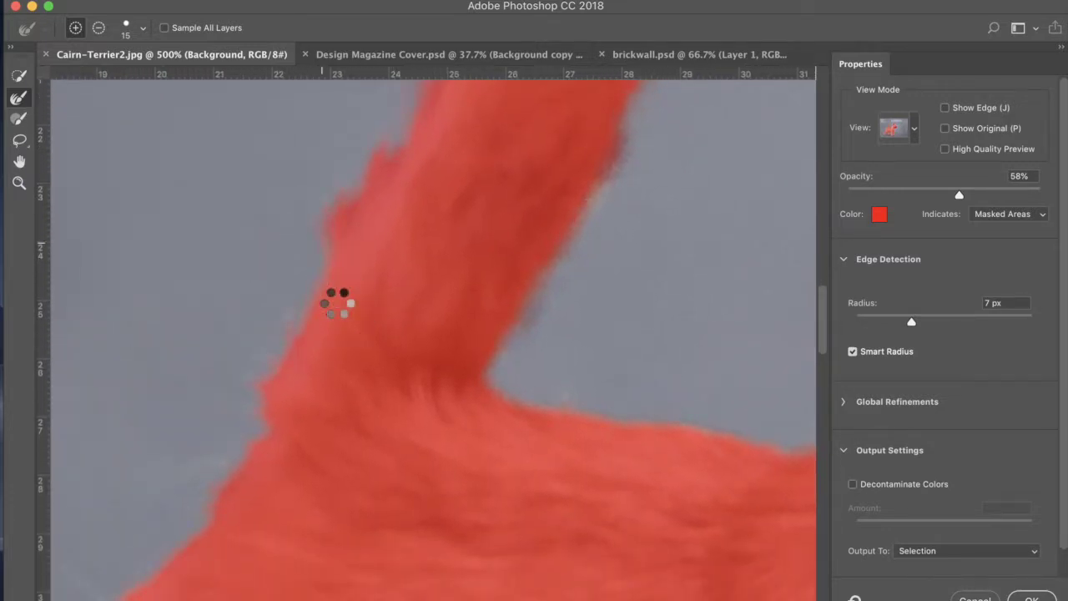
{"action": "scroll", "coordinate": [329, 295], "scroll_direction": "down", "scroll_amount": 3}
{"action": "scroll", "coordinate": [329, 295], "scroll_direction": "right", "scroll_amount": 2}
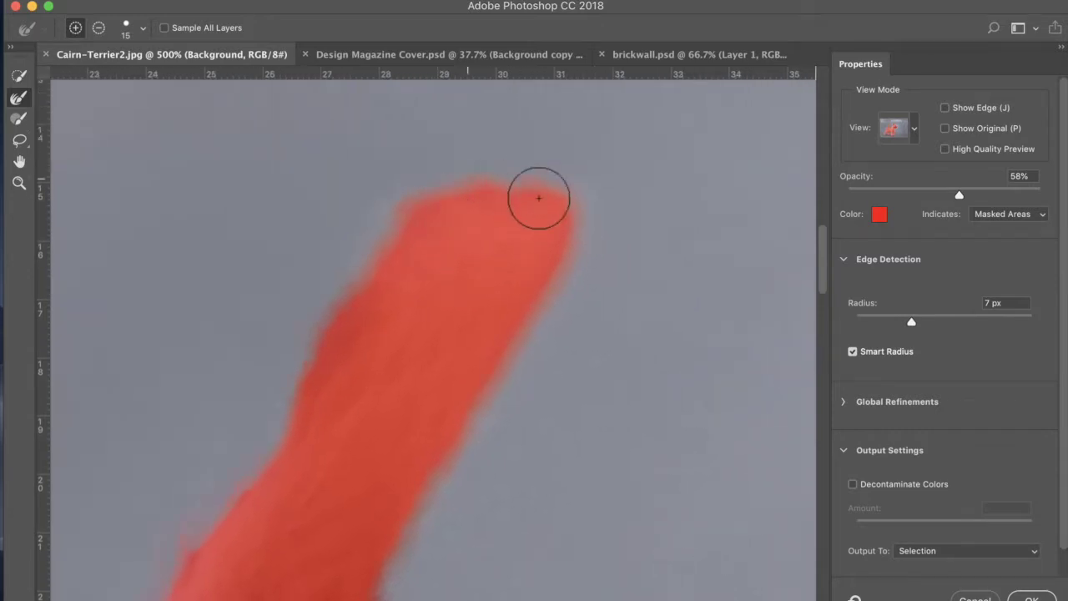
Step: Refine the fur edge below the tail along the dog's rump
{"action": "scroll", "coordinate": [306, 314], "scroll_direction": "down", "scroll_amount": 5}
{"action": "scroll", "coordinate": [305, 313], "scroll_direction": "left", "scroll_amount": 2}
{"action": "scroll", "coordinate": [305, 315], "scroll_direction": "down", "scroll_amount": 5}
{"action": "scroll", "coordinate": [305, 309], "scroll_direction": "left", "scroll_amount": 3}
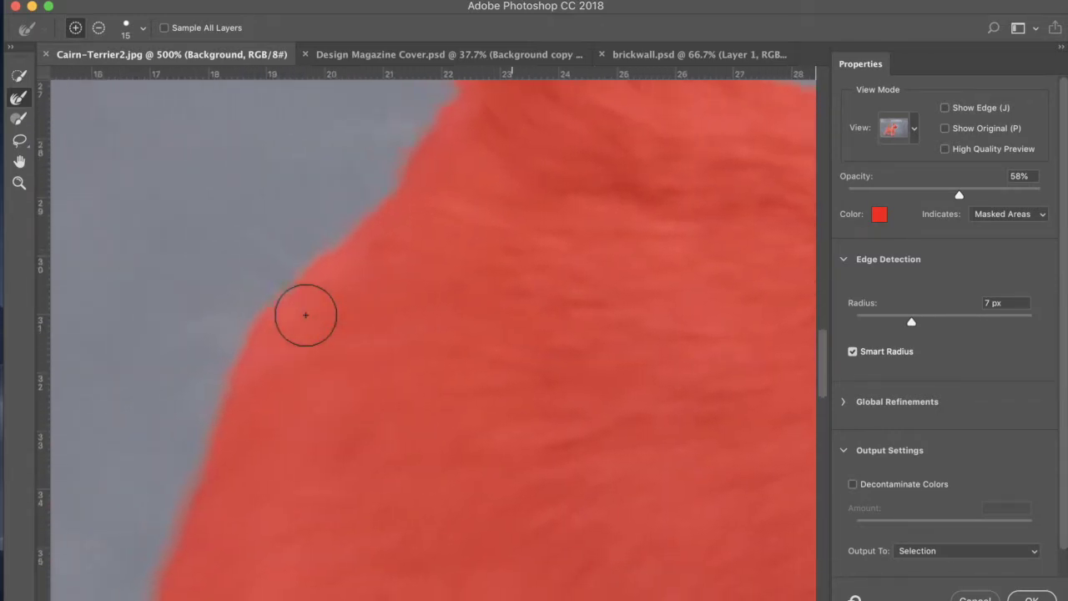
{"action": "mouse_move", "coordinate": [422, 130]}
{"action": "left_mouse_down"}
{"action": "mouse_move", "coordinate": [415, 181]}
{"action": "mouse_move", "coordinate": [344, 243]}
{"action": "left_mouse_up"}
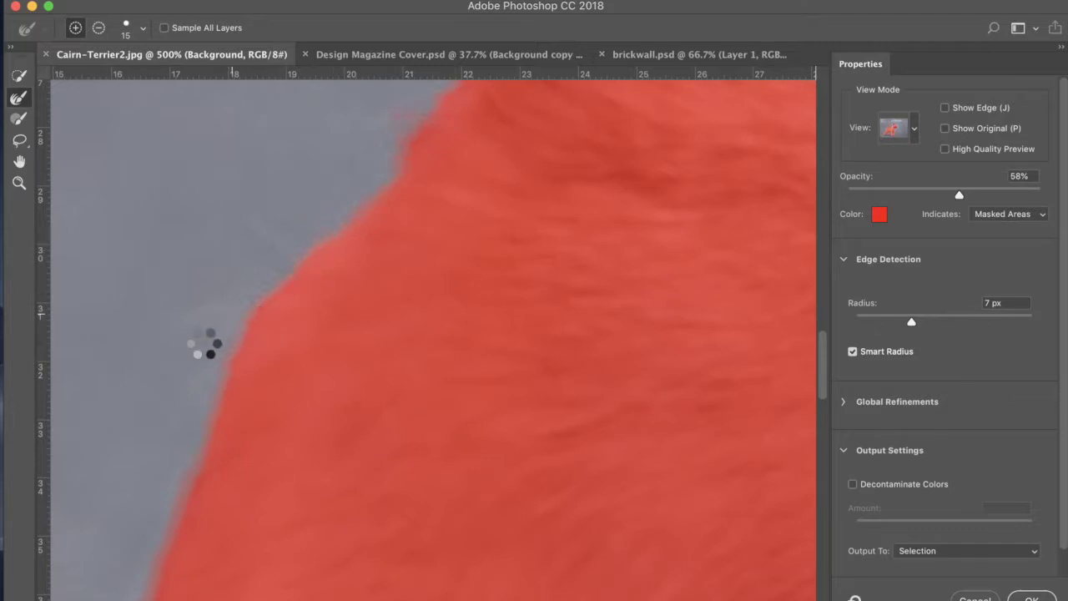
Step: Refine the fur edges of the rearmost hind leg with the Refine Edge Brush, including its inner side and around the paw
{"action": "scroll", "coordinate": [226, 391], "scroll_direction": "down", "scroll_amount": 3}
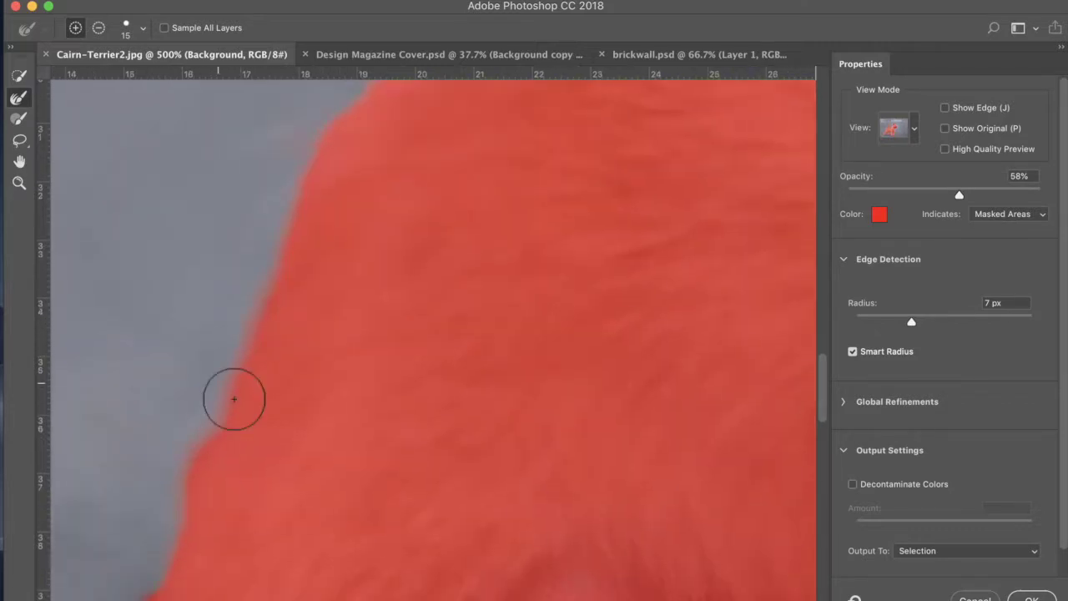
{"action": "scroll", "coordinate": [232, 405], "scroll_direction": "left", "scroll_amount": 2}
{"action": "scroll", "coordinate": [232, 408], "scroll_direction": "down", "scroll_amount": 10}
{"action": "scroll", "coordinate": [231, 409], "scroll_direction": "left", "scroll_amount": 4}
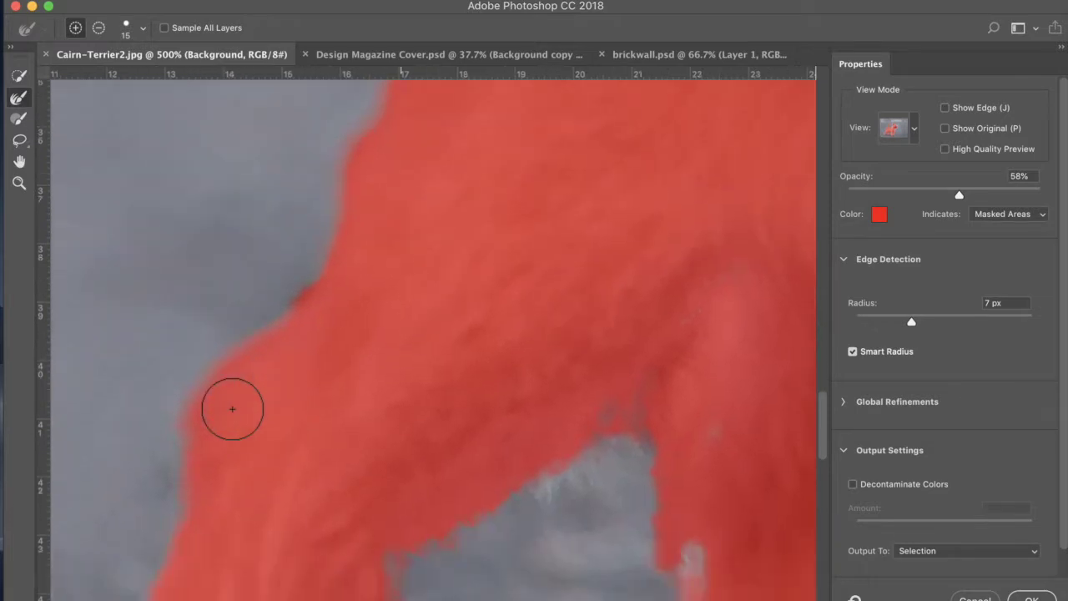
{"action": "scroll", "coordinate": [232, 409], "scroll_direction": "down", "scroll_amount": 2}
{"action": "scroll", "coordinate": [232, 409], "scroll_direction": "right", "scroll_amount": 1}
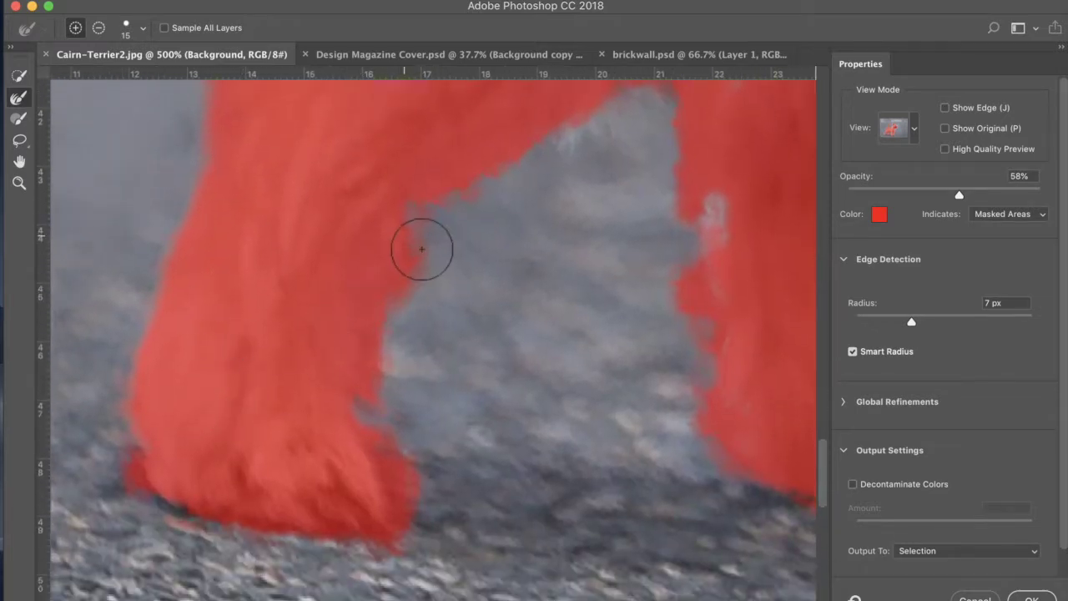
{"action": "left_click_drag", "start_coordinate": [430, 237], "coordinate": [432, 264]}
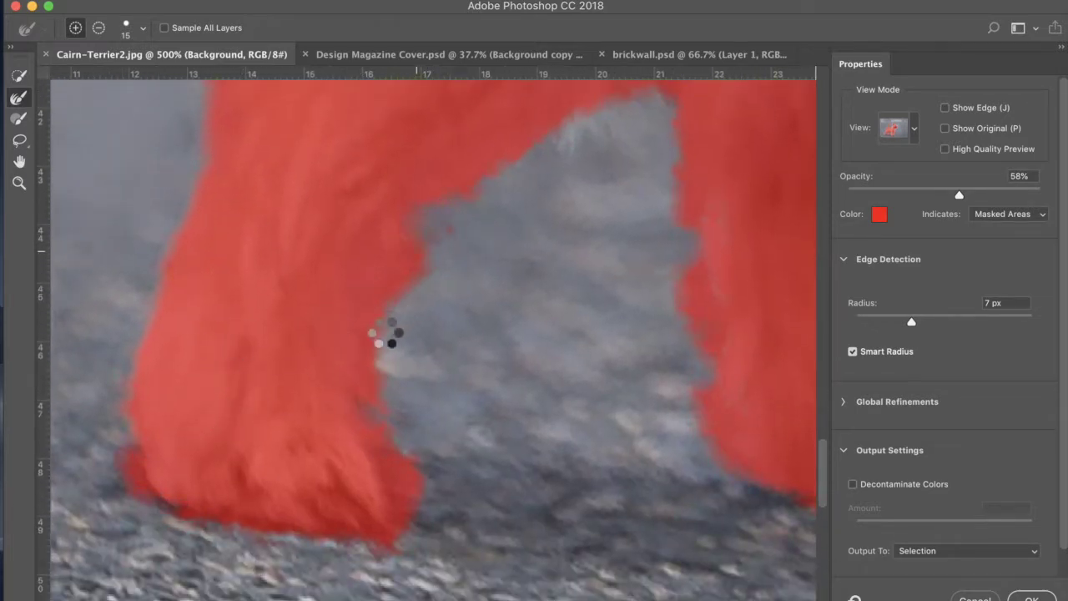
{"action": "mouse_move", "coordinate": [384, 359]}
{"action": "left_mouse_down"}
{"action": "mouse_move", "coordinate": [380, 406]}
{"action": "mouse_move", "coordinate": [399, 474]}
{"action": "left_mouse_up"}
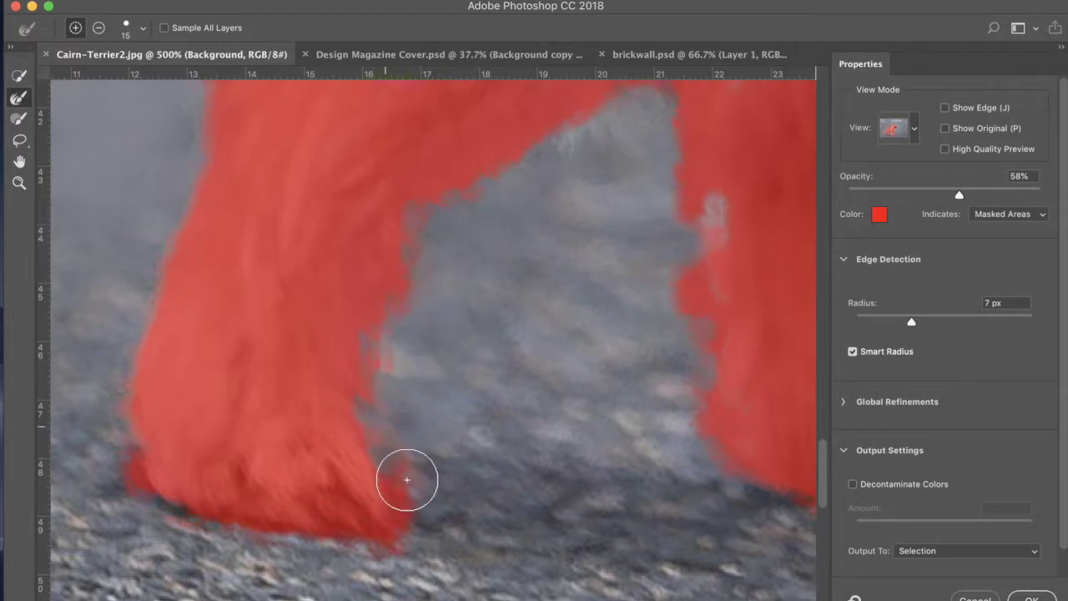
{"action": "left_click_drag", "start_coordinate": [415, 486], "coordinate": [414, 541]}
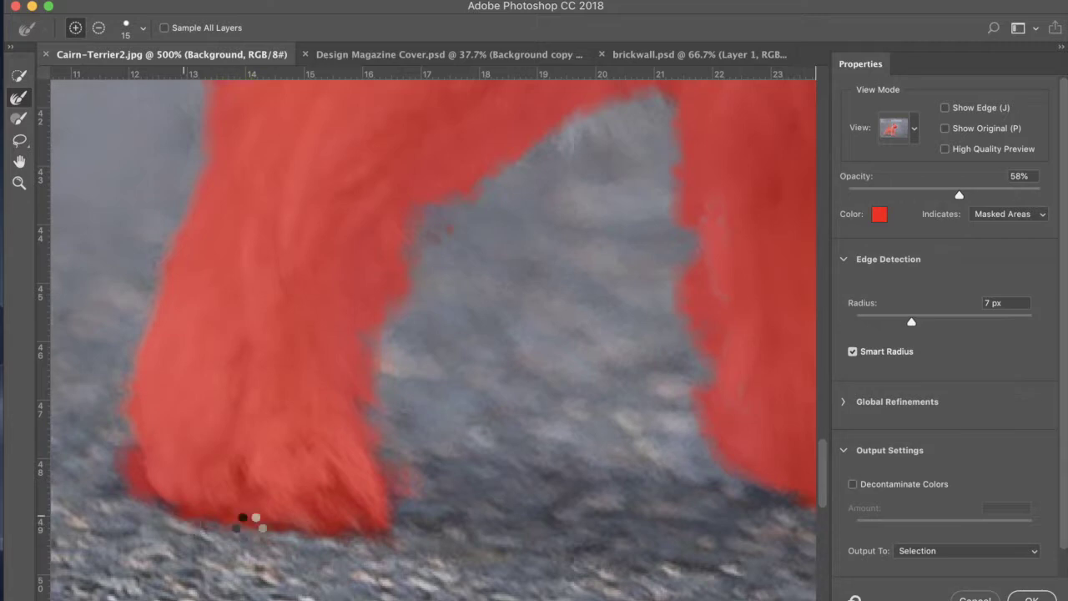
{"action": "left_click_drag", "start_coordinate": [146, 489], "coordinate": [155, 511]}
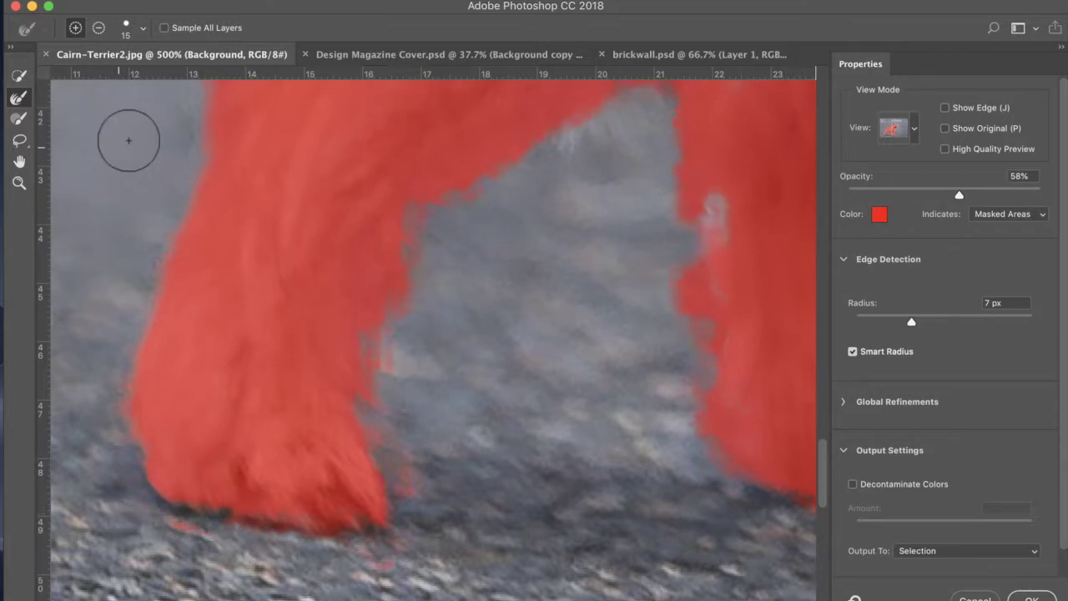
Step: Refine the fur edges in the gap between the hind legs, along the thigh's underside and the facing side of the other leg
{"action": "scroll", "coordinate": [370, 321], "scroll_direction": "right", "scroll_amount": 2}
{"action": "scroll", "coordinate": [371, 321], "scroll_direction": "right", "scroll_amount": 4}
{"action": "scroll", "coordinate": [371, 321], "scroll_direction": "down", "scroll_amount": 1}
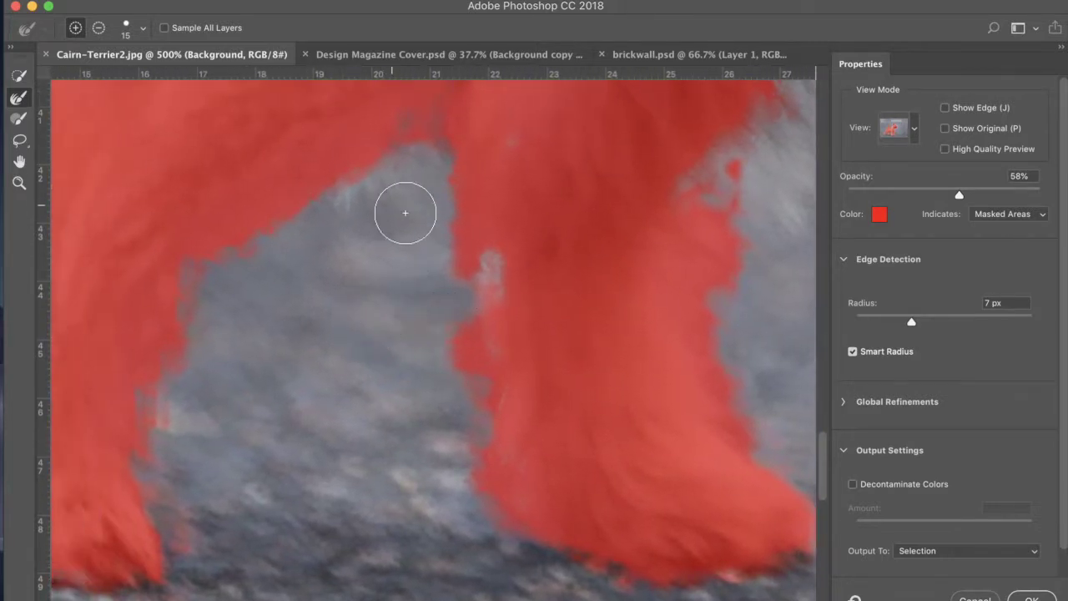
{"action": "mouse_move", "coordinate": [406, 212]}
{"action": "left_mouse_down"}
{"action": "mouse_move", "coordinate": [364, 199]}
{"action": "mouse_move", "coordinate": [362, 224]}
{"action": "mouse_move", "coordinate": [393, 167]}
{"action": "left_mouse_up"}
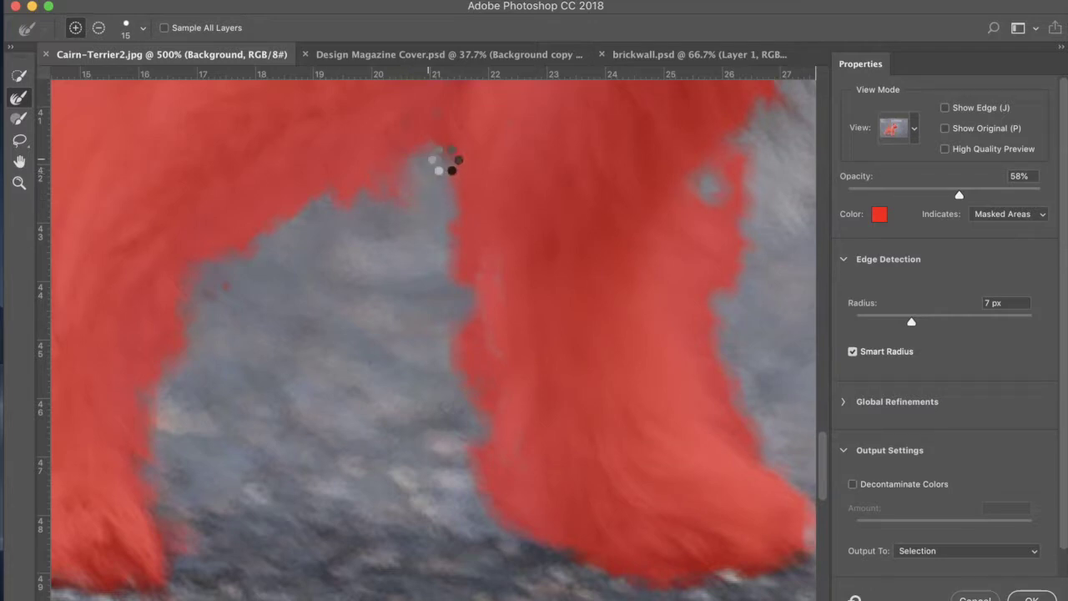
{"action": "mouse_move", "coordinate": [418, 184]}
{"action": "left_mouse_down"}
{"action": "mouse_move", "coordinate": [432, 224]}
{"action": "mouse_move", "coordinate": [394, 194]}
{"action": "mouse_move", "coordinate": [445, 144]}
{"action": "mouse_move", "coordinate": [249, 267]}
{"action": "mouse_move", "coordinate": [222, 271]}
{"action": "left_mouse_up"}
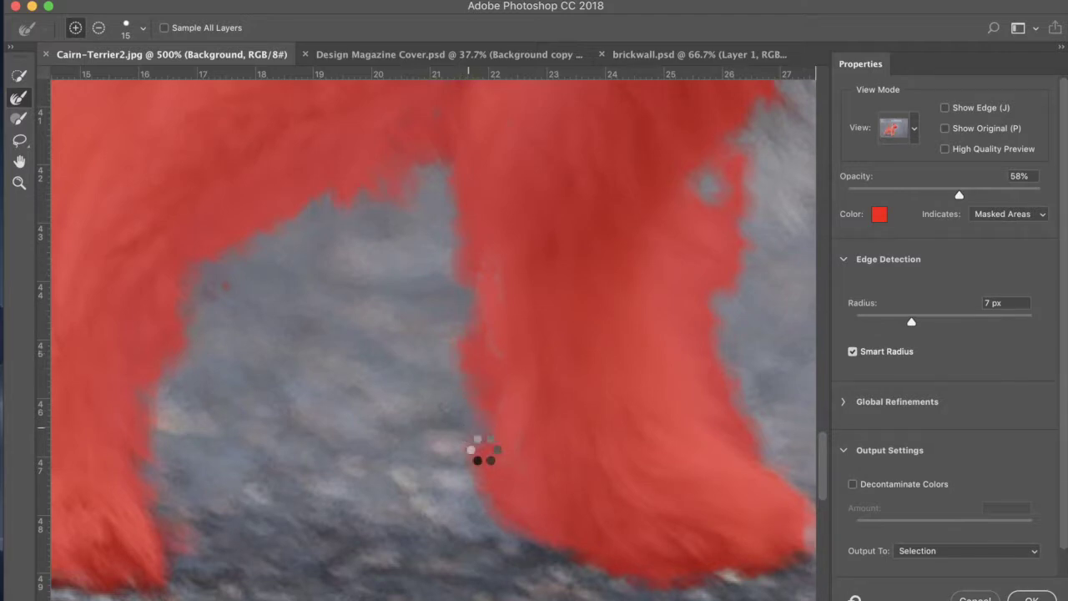
Step: Refine the fur edge around the second hind leg's paw and up its front side toward the belly
{"action": "scroll", "coordinate": [483, 450], "scroll_direction": "right", "scroll_amount": 5}
{"action": "scroll", "coordinate": [482, 450], "scroll_direction": "down", "scroll_amount": 2}
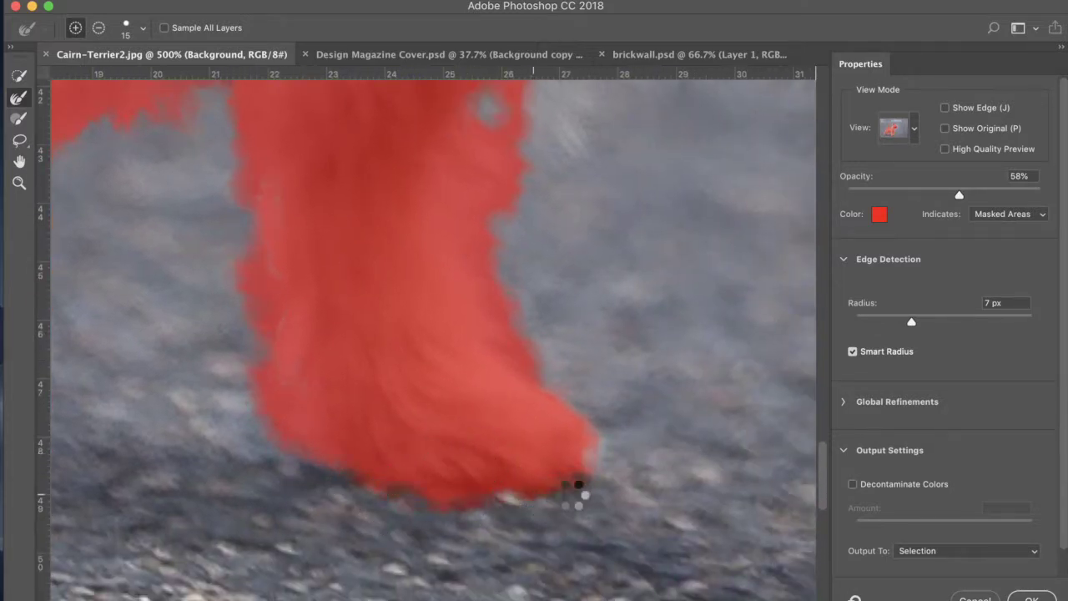
{"action": "scroll", "coordinate": [600, 459], "scroll_direction": "up", "scroll_amount": 4}
{"action": "scroll", "coordinate": [600, 459], "scroll_direction": "right", "scroll_amount": 3}
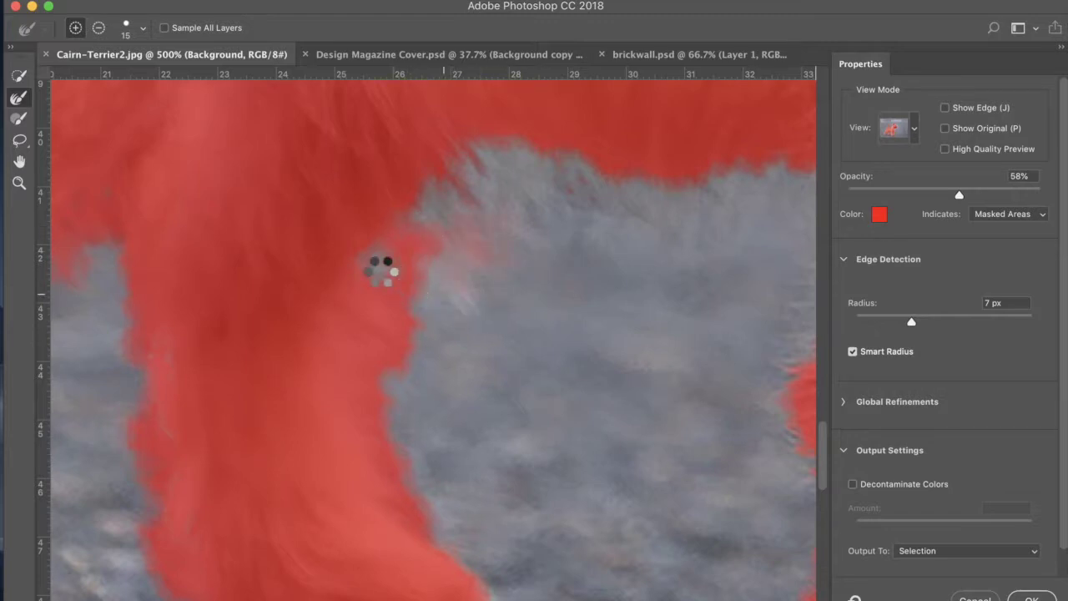
Step: Brush the fur edge along the dog's belly and the upper back side of the nearer front leg
{"action": "scroll", "coordinate": [478, 322], "scroll_direction": "right", "scroll_amount": 5}
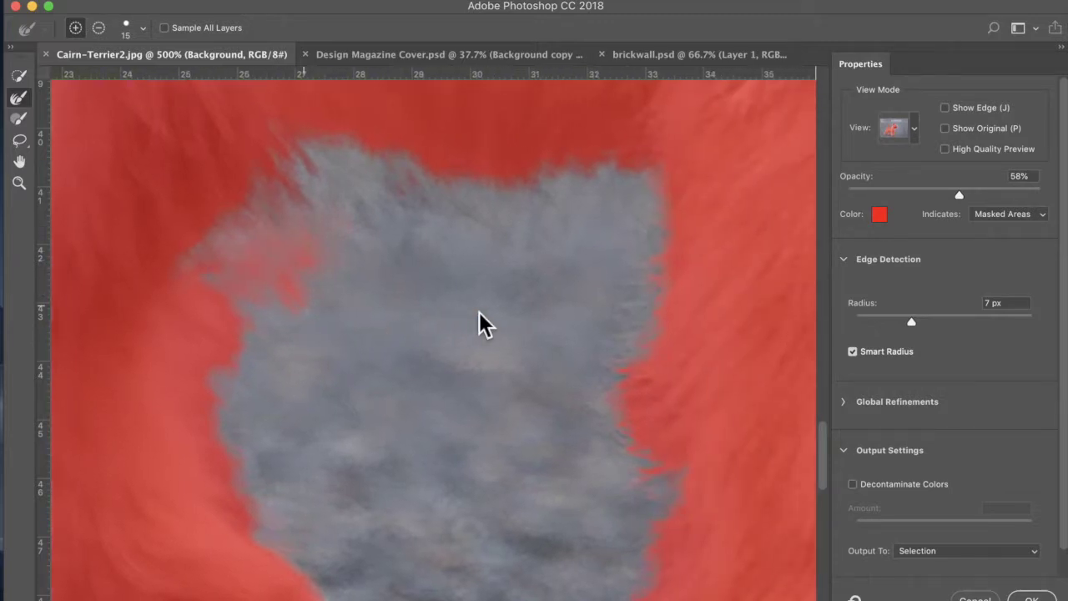
{"action": "left_click_drag", "start_coordinate": [645, 189], "coordinate": [625, 305]}
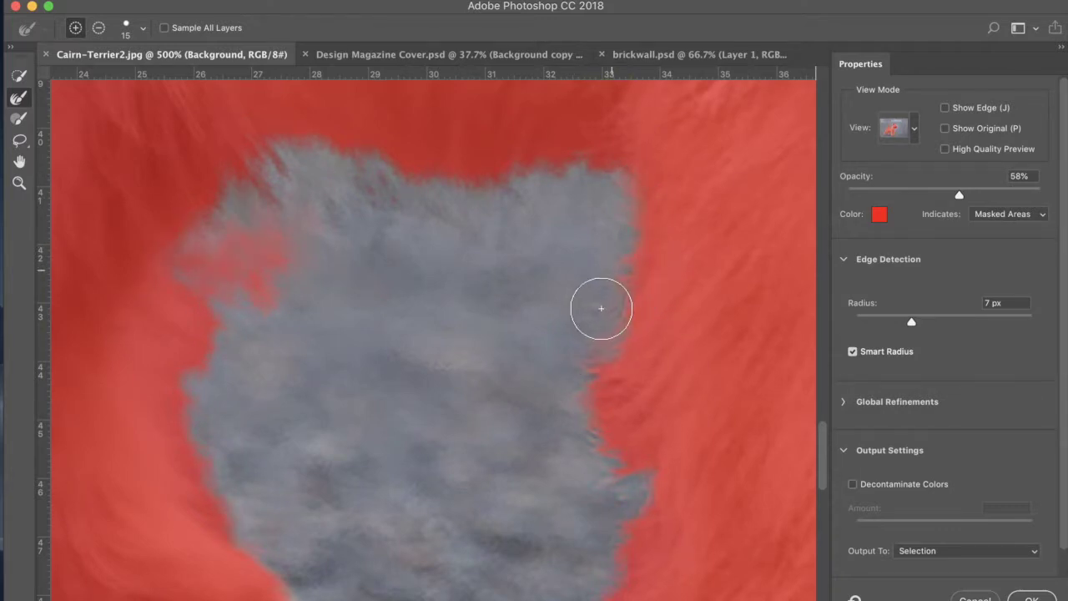
{"action": "scroll", "coordinate": [606, 370], "scroll_direction": "down", "scroll_amount": 3}
{"action": "scroll", "coordinate": [573, 205], "scroll_direction": "up", "scroll_amount": 4}
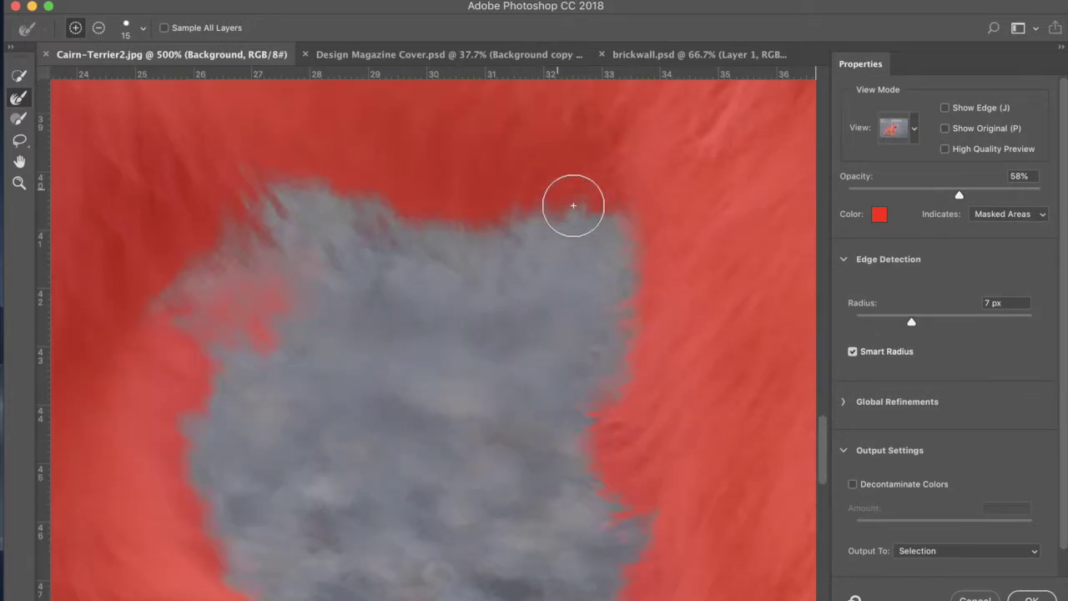
{"action": "mouse_move", "coordinate": [642, 239]}
{"action": "left_mouse_down"}
{"action": "mouse_move", "coordinate": [542, 249]}
{"action": "mouse_move", "coordinate": [422, 237]}
{"action": "left_mouse_up"}
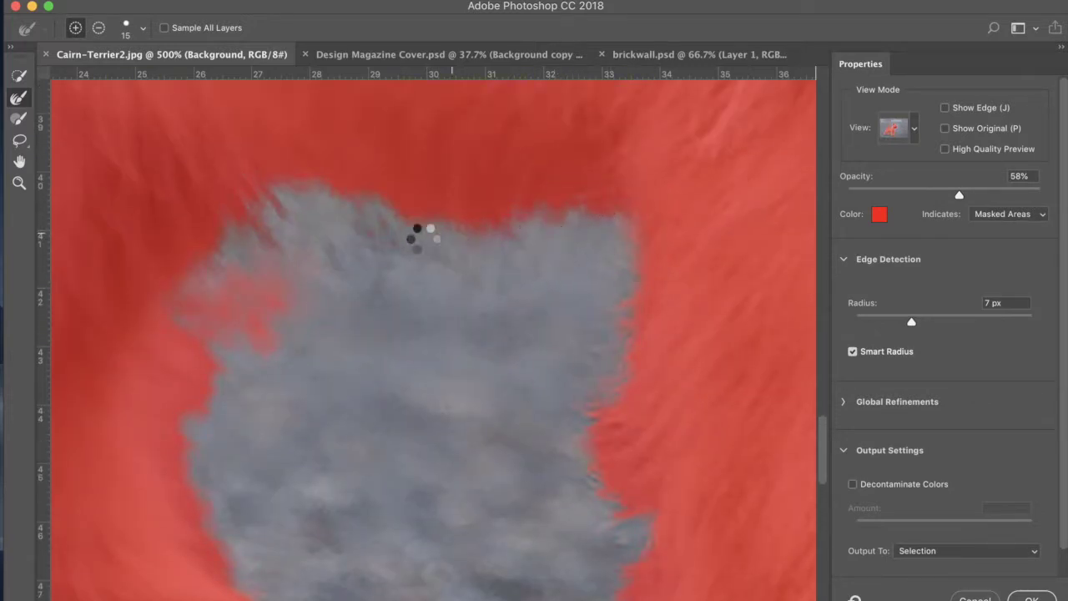
{"action": "mouse_move", "coordinate": [281, 243]}
{"action": "left_mouse_down"}
{"action": "mouse_move", "coordinate": [301, 217]}
{"action": "mouse_move", "coordinate": [371, 268]}
{"action": "mouse_move", "coordinate": [363, 225]}
{"action": "left_mouse_up"}
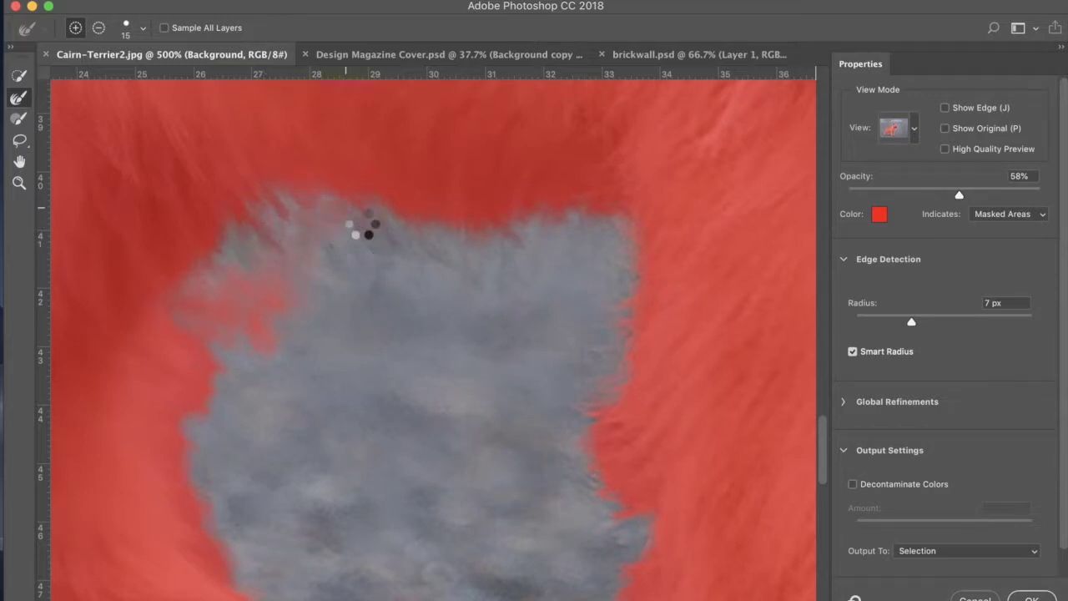
{"action": "mouse_move", "coordinate": [584, 229]}
{"action": "left_mouse_down"}
{"action": "mouse_move", "coordinate": [560, 293]}
{"action": "mouse_move", "coordinate": [609, 236]}
{"action": "mouse_move", "coordinate": [599, 282]}
{"action": "left_mouse_up"}
Step: Refine the tufted fur edge down the lower back side of the nearer front leg
{"action": "scroll", "coordinate": [630, 294], "scroll_direction": "down", "scroll_amount": 5}
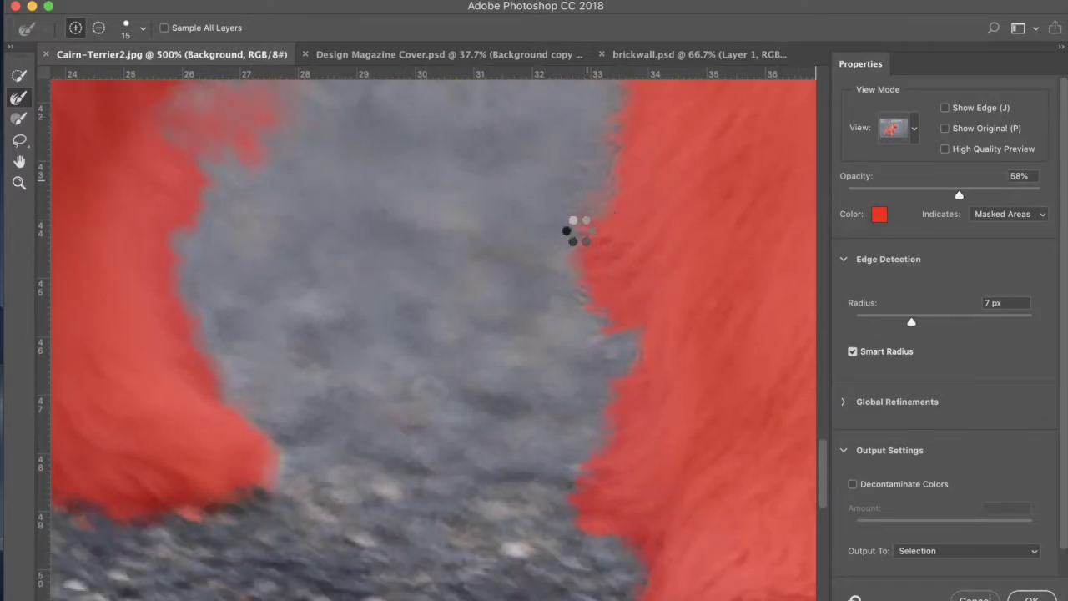
{"action": "scroll", "coordinate": [566, 257], "scroll_direction": "down", "scroll_amount": 5}
{"action": "scroll", "coordinate": [566, 258], "scroll_direction": "right", "scroll_amount": 6}
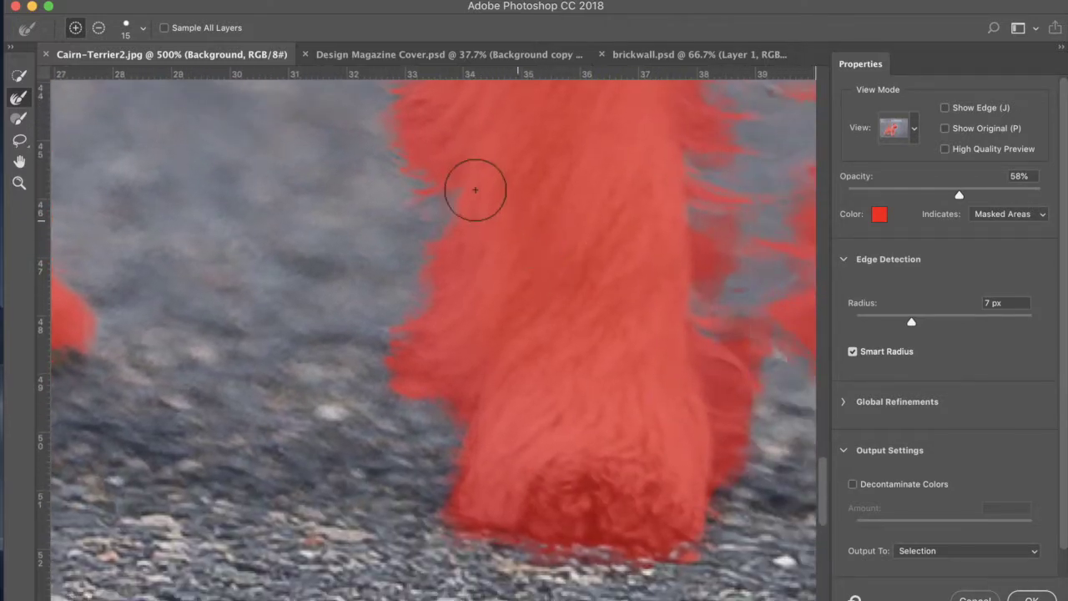
{"action": "mouse_move", "coordinate": [409, 199]}
{"action": "left_mouse_down"}
{"action": "mouse_move", "coordinate": [426, 222]}
{"action": "mouse_move", "coordinate": [467, 210]}
{"action": "left_mouse_up"}
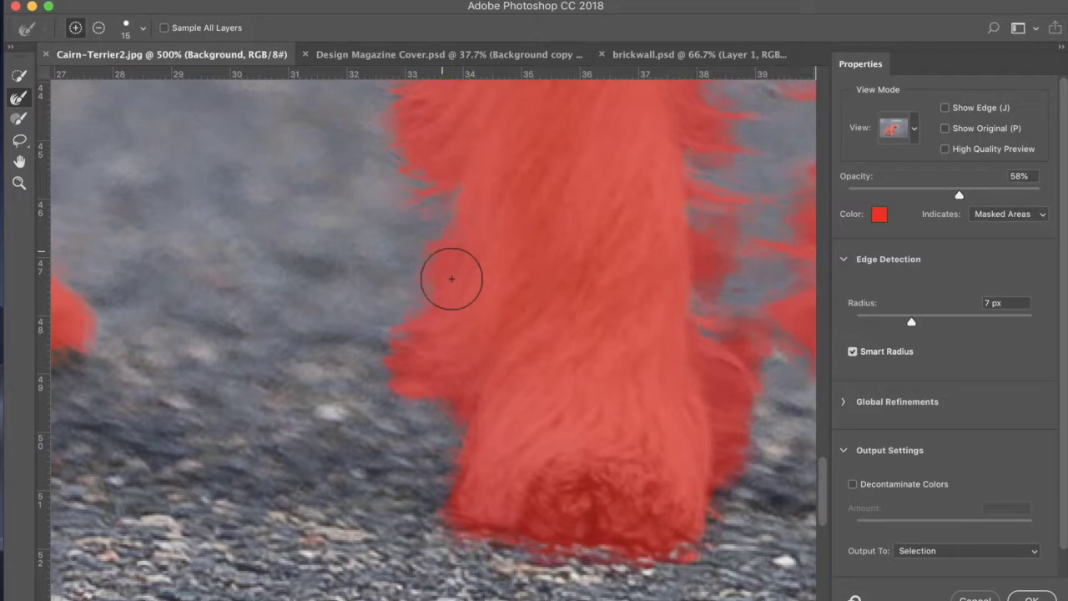
{"action": "left_click_drag", "start_coordinate": [448, 306], "coordinate": [404, 345]}
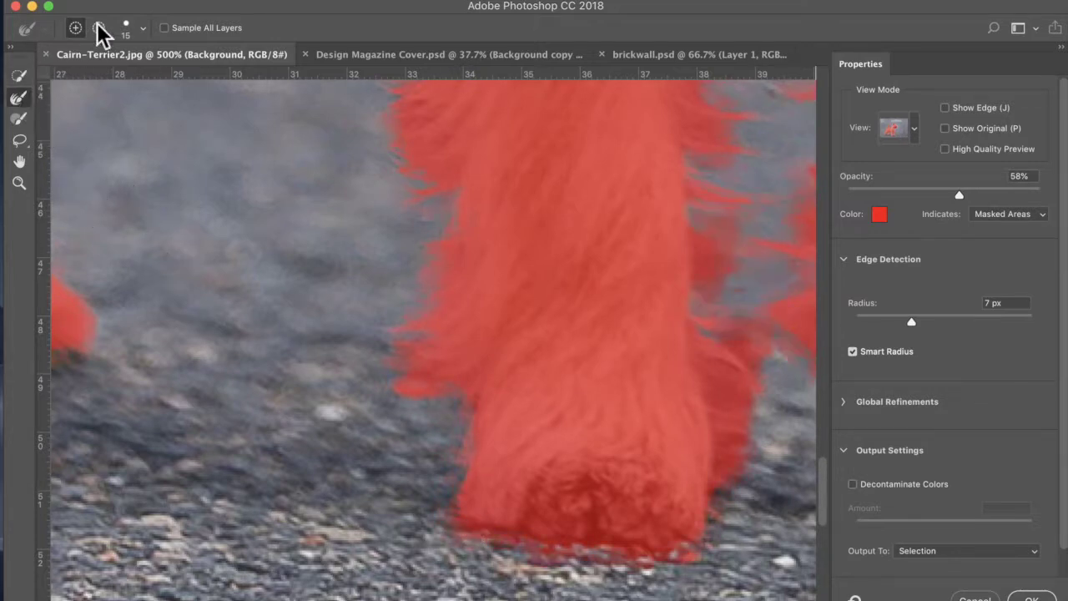
Step: Refine the edge under the nearer front paw and clean up the area just in front of its lower leg
{"action": "scroll", "coordinate": [381, 223], "scroll_direction": "right", "scroll_amount": 2}
{"action": "scroll", "coordinate": [381, 223], "scroll_direction": "right", "scroll_amount": 3}
{"action": "scroll", "coordinate": [381, 222], "scroll_direction": "down", "scroll_amount": 1}
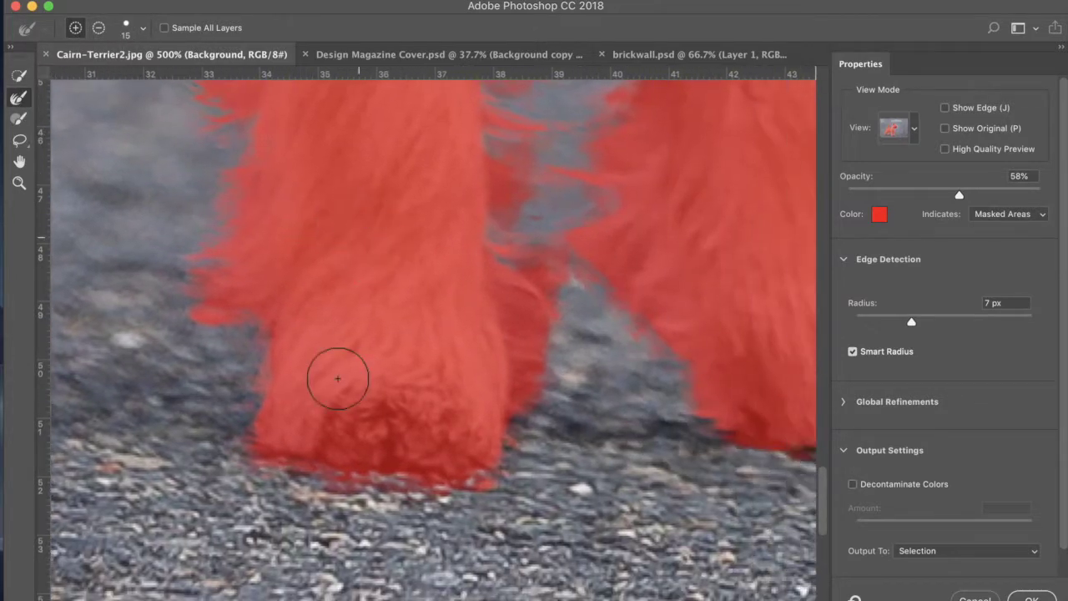
{"action": "mouse_move", "coordinate": [325, 482]}
{"action": "left_mouse_down"}
{"action": "mouse_move", "coordinate": [431, 488]}
{"action": "mouse_move", "coordinate": [498, 469]}
{"action": "mouse_move", "coordinate": [505, 327]}
{"action": "mouse_move", "coordinate": [522, 274]}
{"action": "mouse_move", "coordinate": [523, 421]}
{"action": "left_mouse_up"}
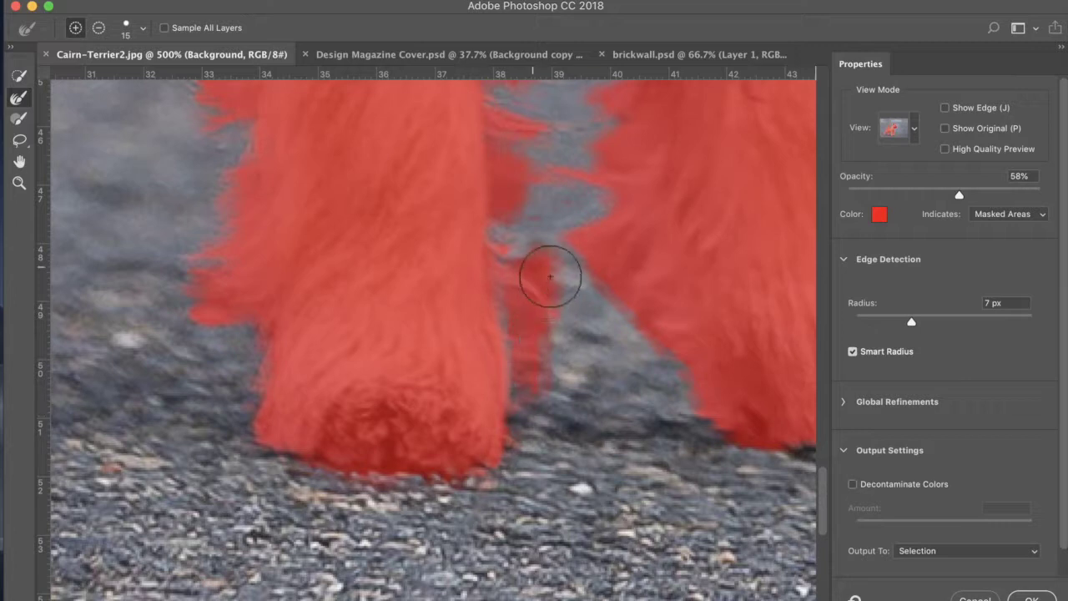
{"action": "left_click_drag", "start_coordinate": [548, 269], "coordinate": [546, 387]}
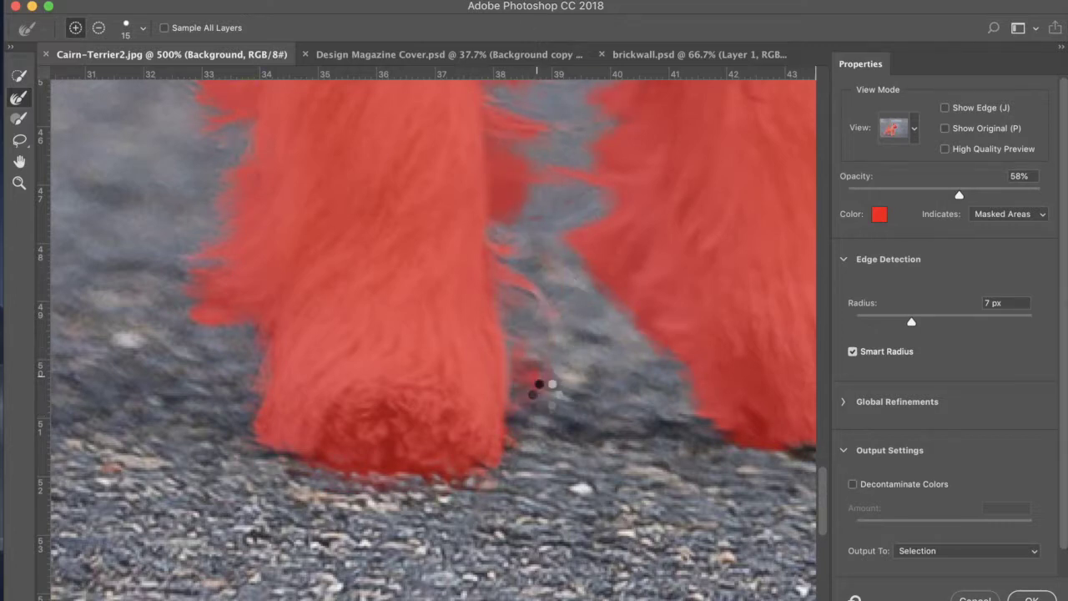
Step: Refine the wispy fur in the gap between the two front legs, up to the underside of the chest
{"action": "scroll", "coordinate": [547, 399], "scroll_direction": "up", "scroll_amount": 3}
{"action": "scroll", "coordinate": [546, 398], "scroll_direction": "right", "scroll_amount": 3}
{"action": "scroll", "coordinate": [550, 400], "scroll_direction": "up", "scroll_amount": 1}
{"action": "scroll", "coordinate": [550, 400], "scroll_direction": "right", "scroll_amount": 1}
{"action": "mouse_move", "coordinate": [507, 369]}
{"action": "left_mouse_down"}
{"action": "mouse_move", "coordinate": [576, 405]}
{"action": "mouse_move", "coordinate": [566, 335]}
{"action": "mouse_move", "coordinate": [529, 375]}
{"action": "left_mouse_up"}
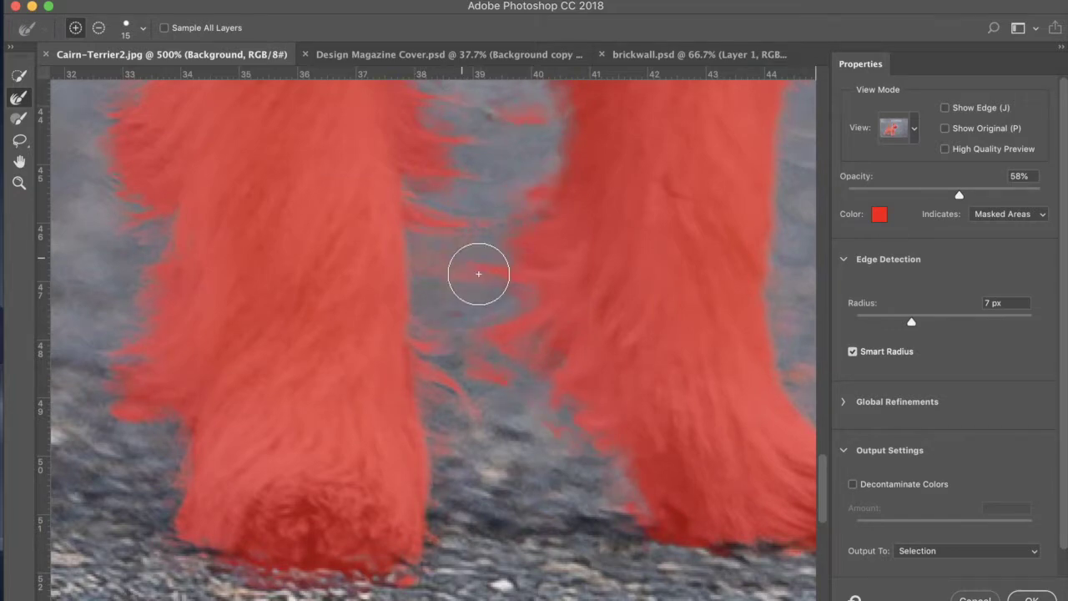
{"action": "scroll", "coordinate": [517, 280], "scroll_direction": "up", "scroll_amount": 5}
{"action": "left_click_drag", "start_coordinate": [462, 181], "coordinate": [459, 191]}
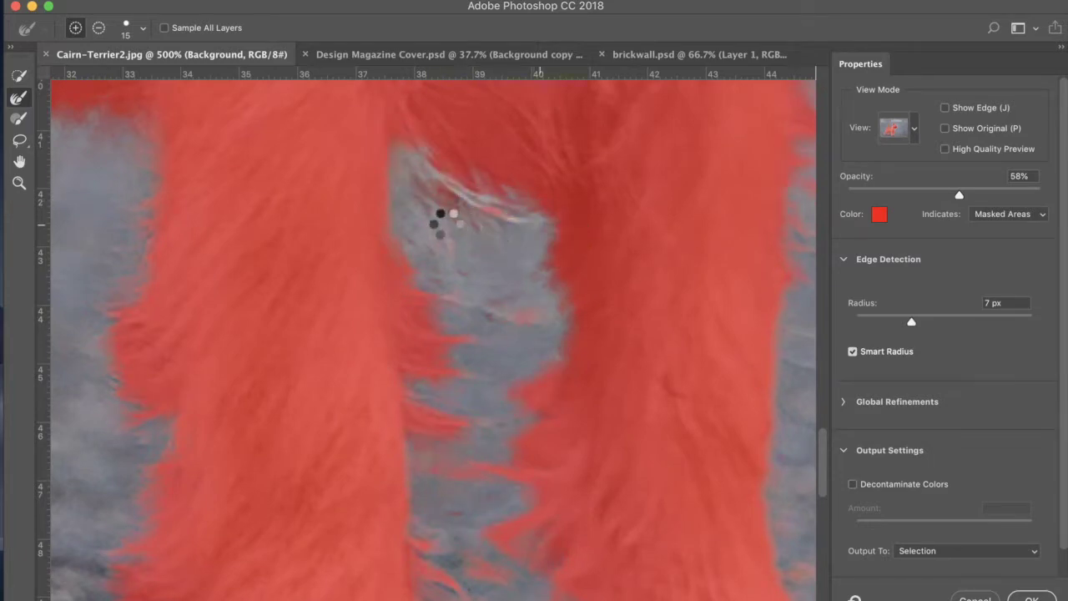
{"action": "left_click_drag", "start_coordinate": [448, 312], "coordinate": [479, 317]}
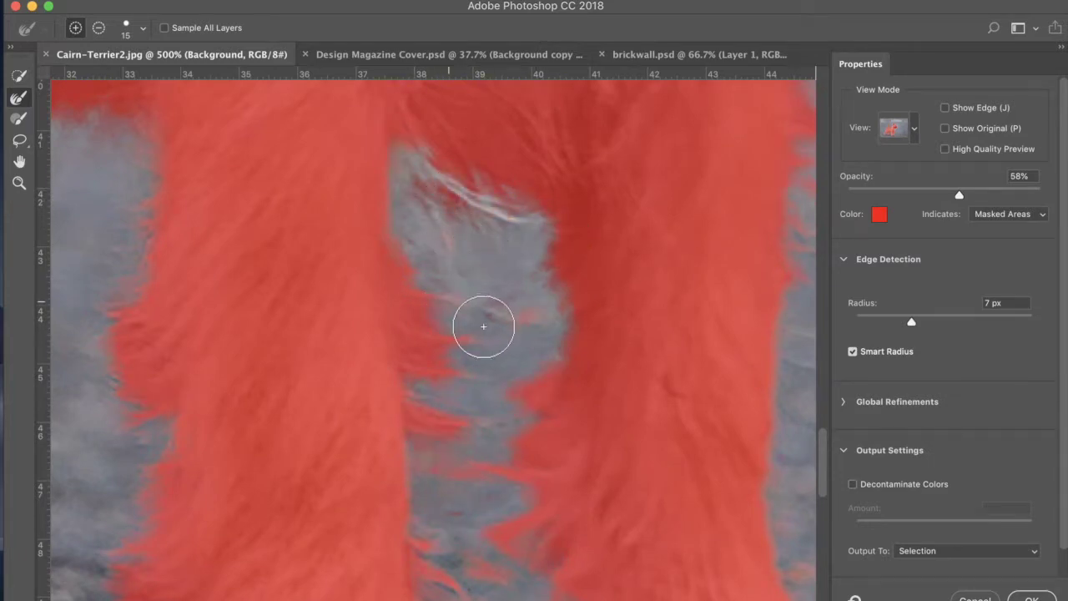
Step: Refine the front edge of the foremost leg and the outline around its paw
{"action": "scroll", "coordinate": [451, 351], "scroll_direction": "right", "scroll_amount": 5}
{"action": "scroll", "coordinate": [451, 350], "scroll_direction": "right", "scroll_amount": 8}
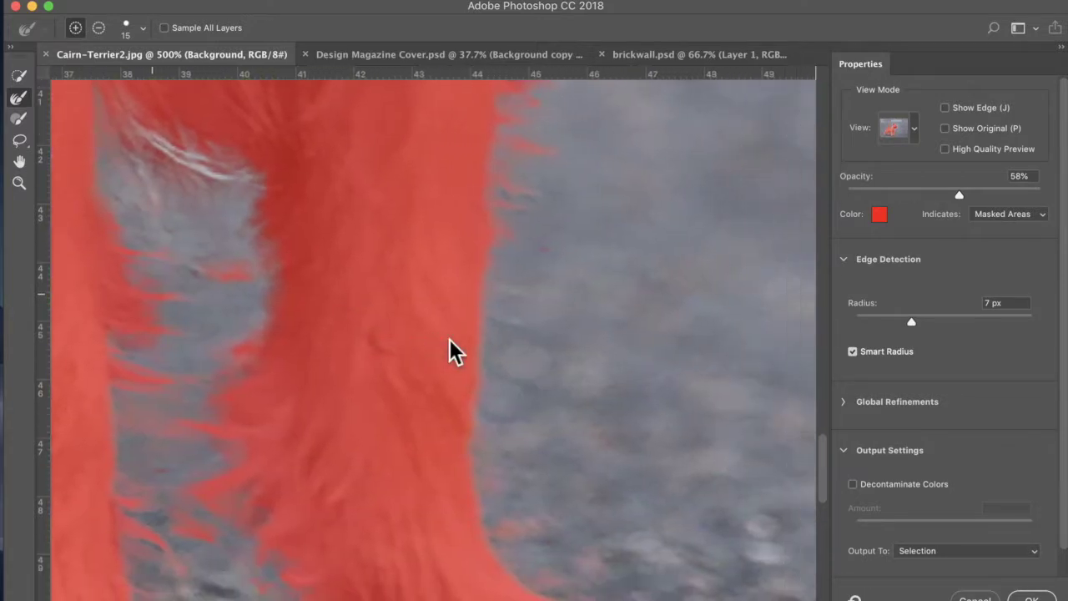
{"action": "left_click_drag", "start_coordinate": [515, 298], "coordinate": [482, 311]}
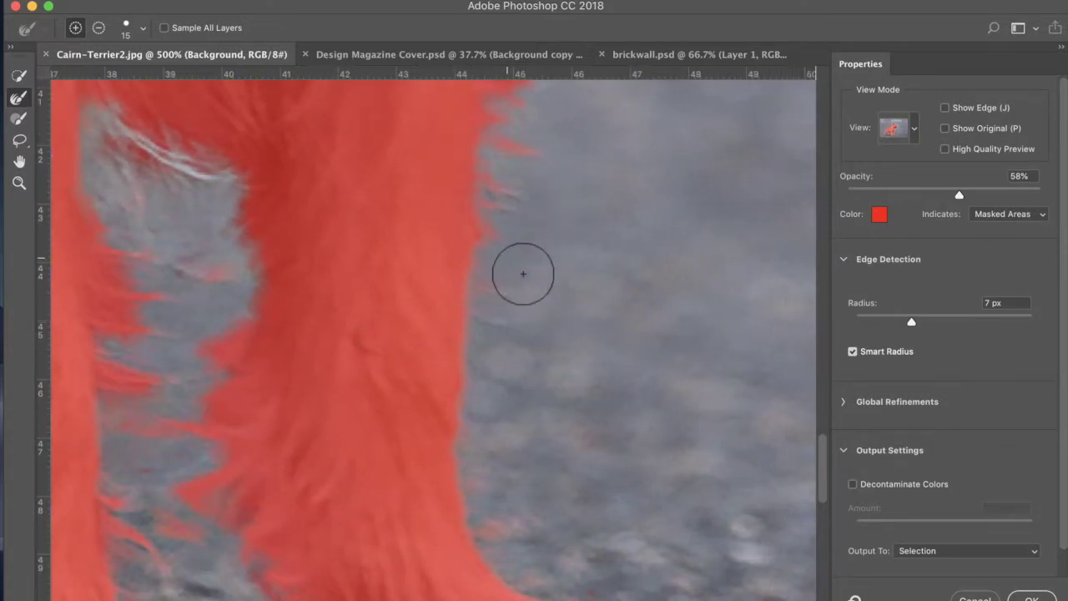
{"action": "scroll", "coordinate": [520, 274], "scroll_direction": "down", "scroll_amount": 8}
{"action": "mouse_move", "coordinate": [617, 386]}
{"action": "left_mouse_down"}
{"action": "mouse_move", "coordinate": [603, 376]}
{"action": "mouse_move", "coordinate": [601, 421]}
{"action": "left_mouse_up"}
{"action": "mouse_move", "coordinate": [494, 468]}
{"action": "left_mouse_down"}
{"action": "mouse_move", "coordinate": [421, 457]}
{"action": "mouse_move", "coordinate": [376, 465]}
{"action": "mouse_move", "coordinate": [350, 431]}
{"action": "mouse_move", "coordinate": [332, 430]}
{"action": "left_mouse_up"}
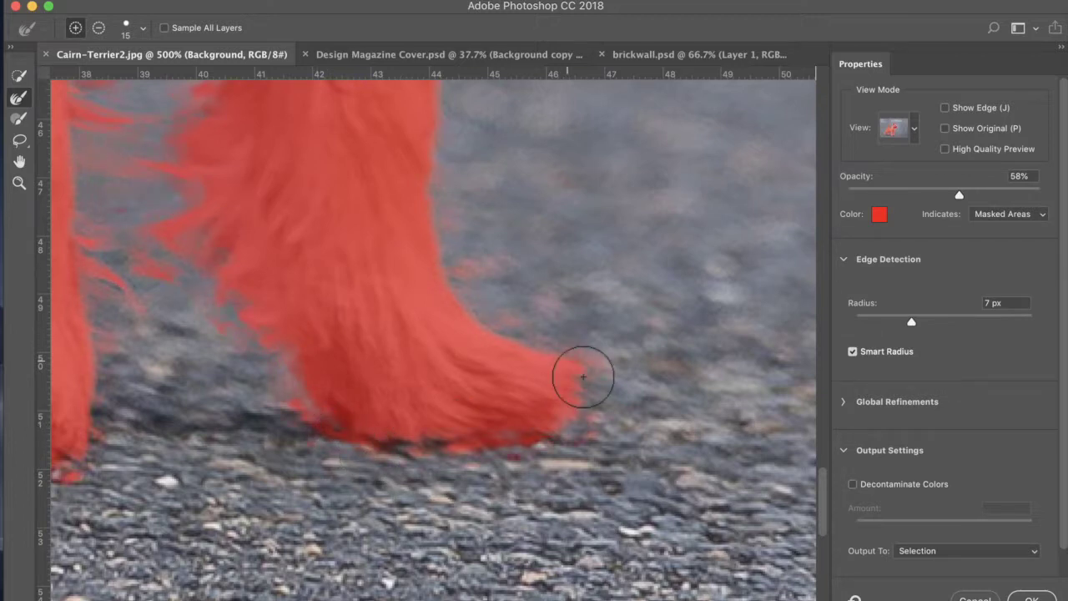
Step: Fit the whole dog in view, set the output to New Layer with Layer Mask, and apply the refined selection
{"action": "key", "text": "super+0"}
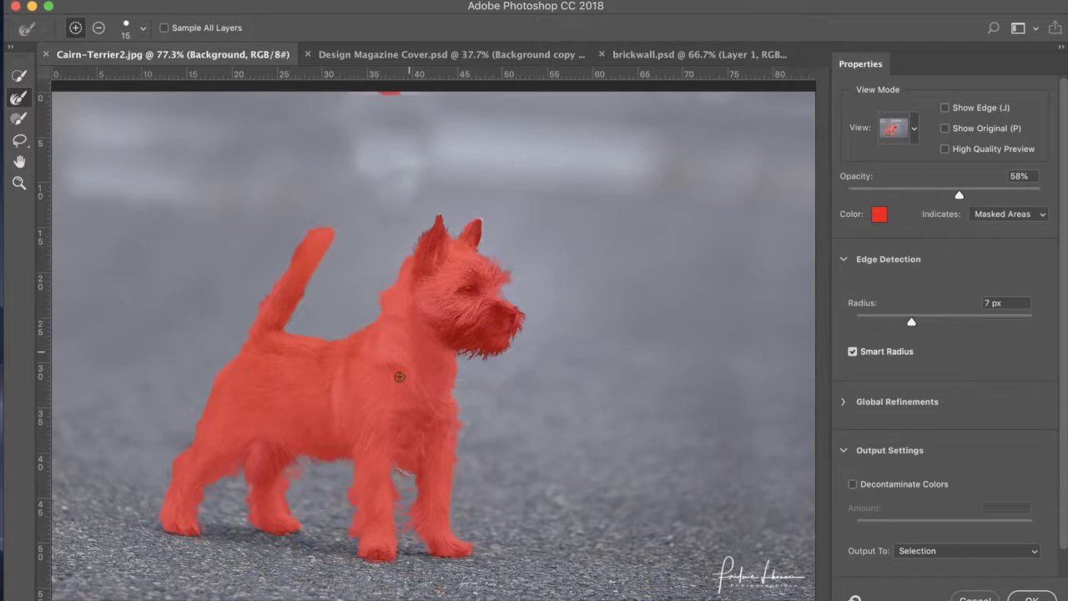
{"action": "scroll", "coordinate": [953, 407], "scroll_direction": "down", "scroll_amount": 1}
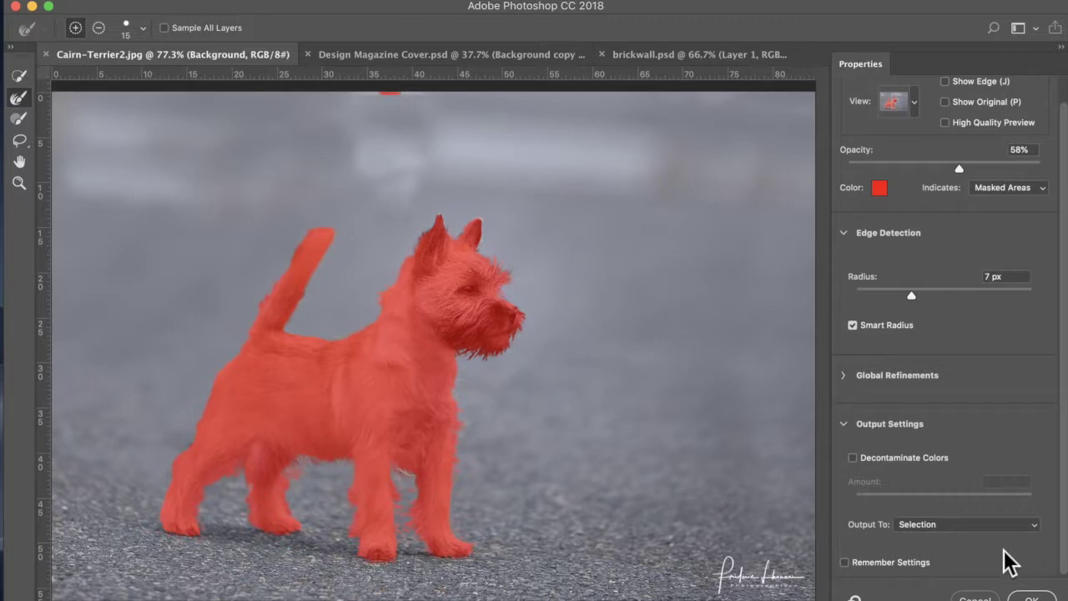
{"action": "left_click", "coordinate": [1033, 527]}
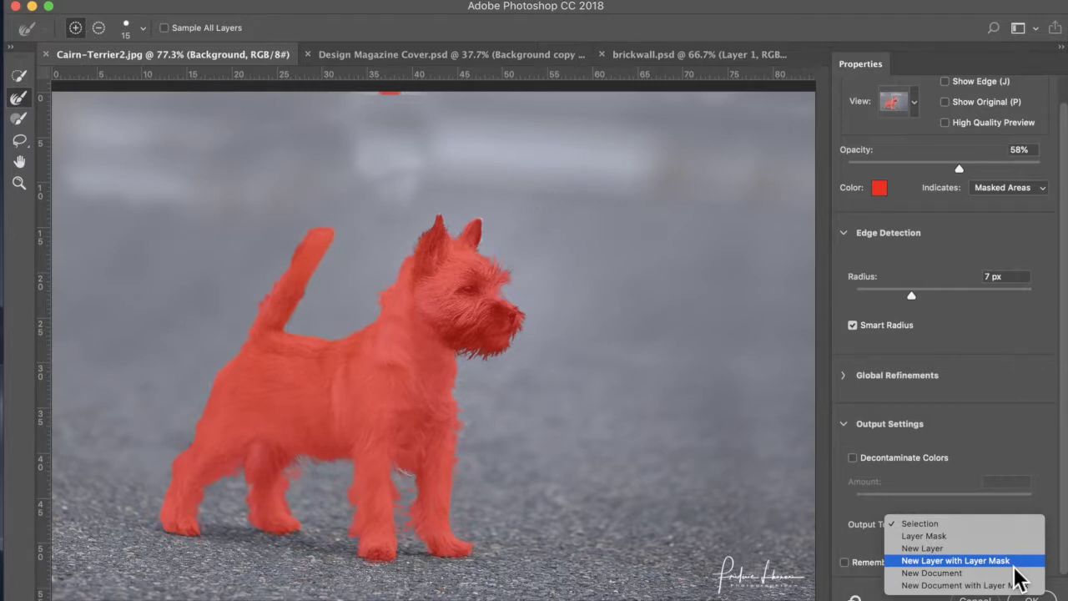
{"action": "left_click", "coordinate": [1013, 562]}
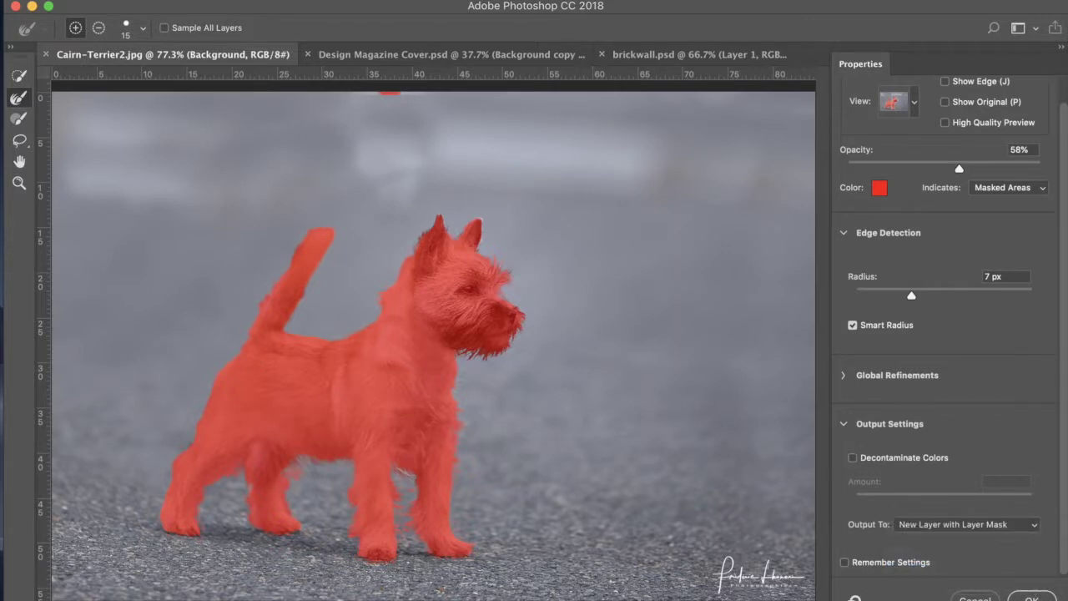
{"action": "key", "text": "Return"}
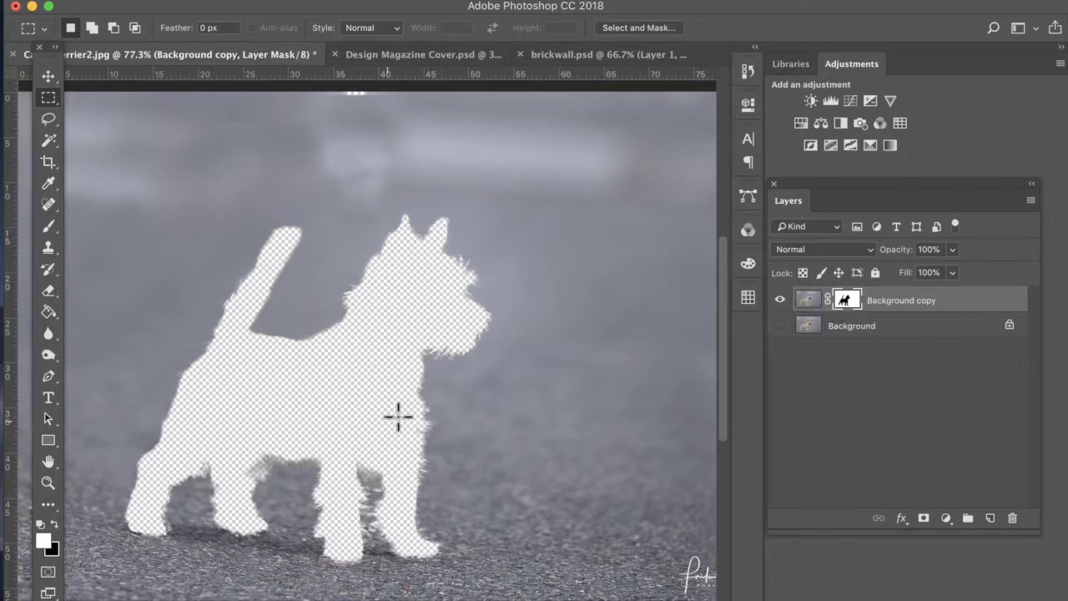
Step: Load the Background copy layer's mask as a selection around the dog
{"action": "left_click", "coordinate": [853, 309], "text": "super"}
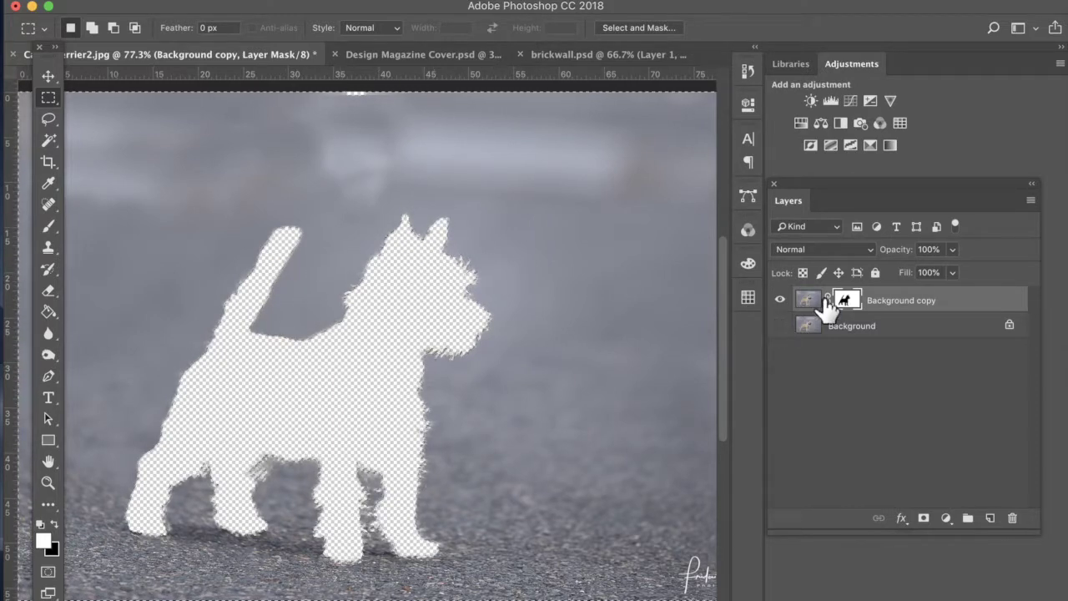
{"action": "double_click", "coordinate": [905, 301]}
{"action": "key", "text": "Return"}
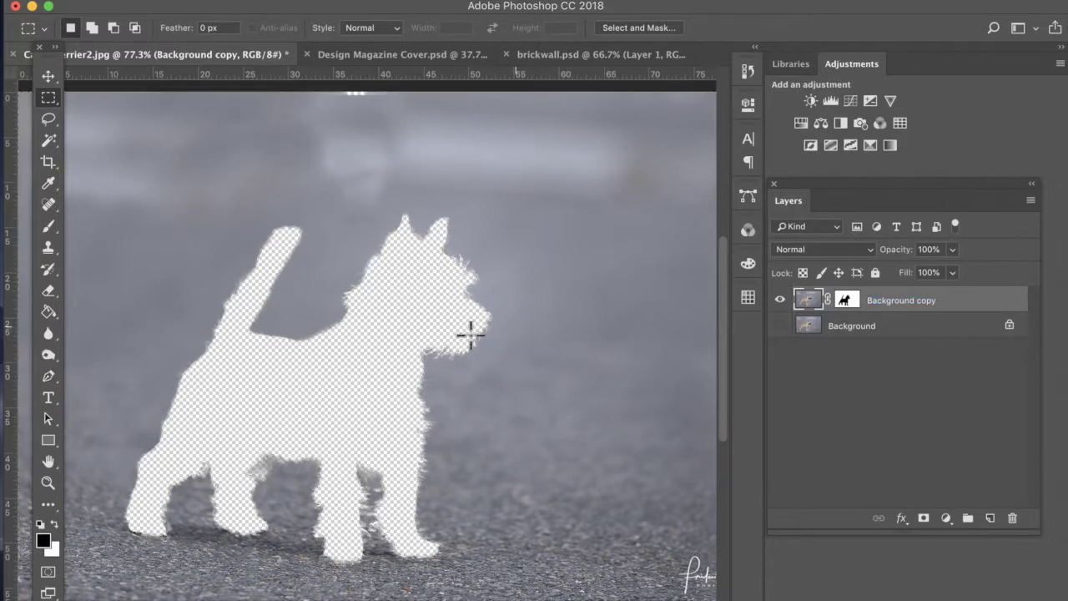
{"action": "left_click", "coordinate": [846, 302]}
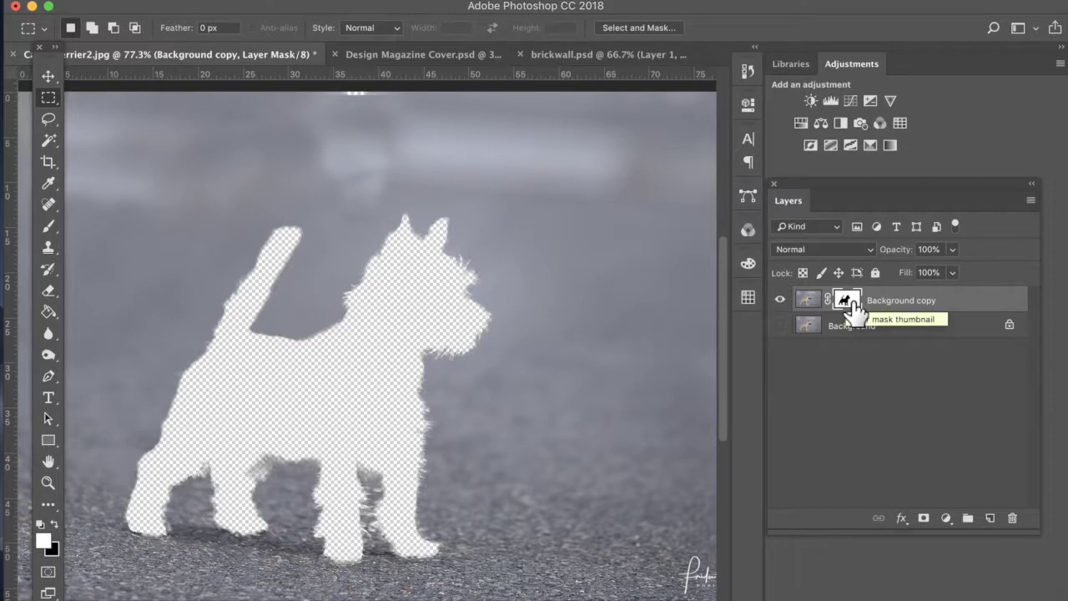
{"action": "left_click_drag", "start_coordinate": [852, 307], "coordinate": [852, 307]}
{"action": "left_click_drag", "start_coordinate": [856, 307], "coordinate": [842, 305]}
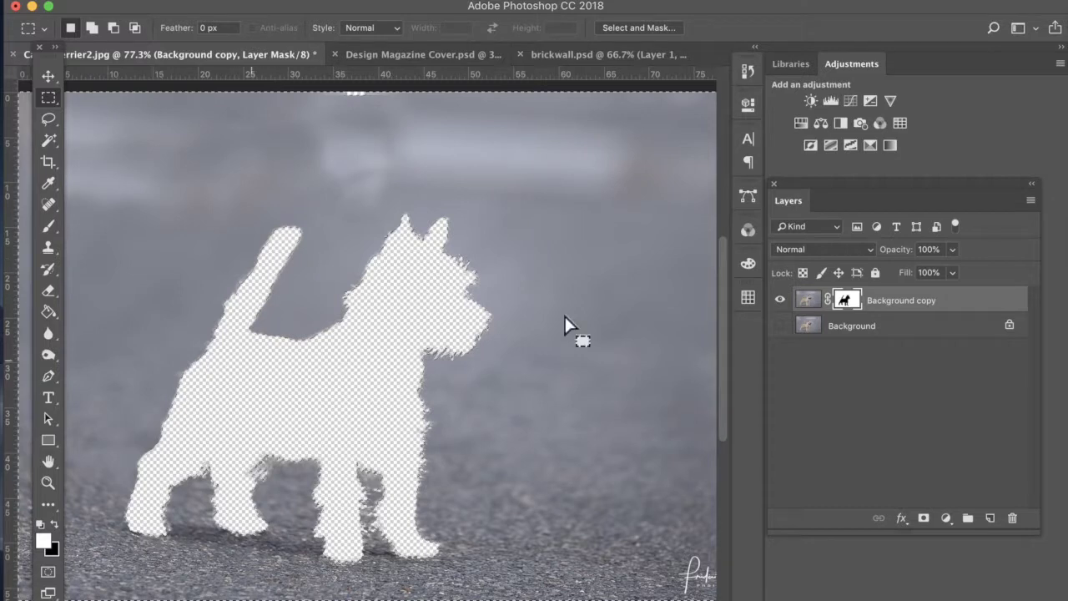
Step: Hide the Background copy layer, show the original Background layer, and make it the active layer
{"action": "left_click", "coordinate": [780, 300]}
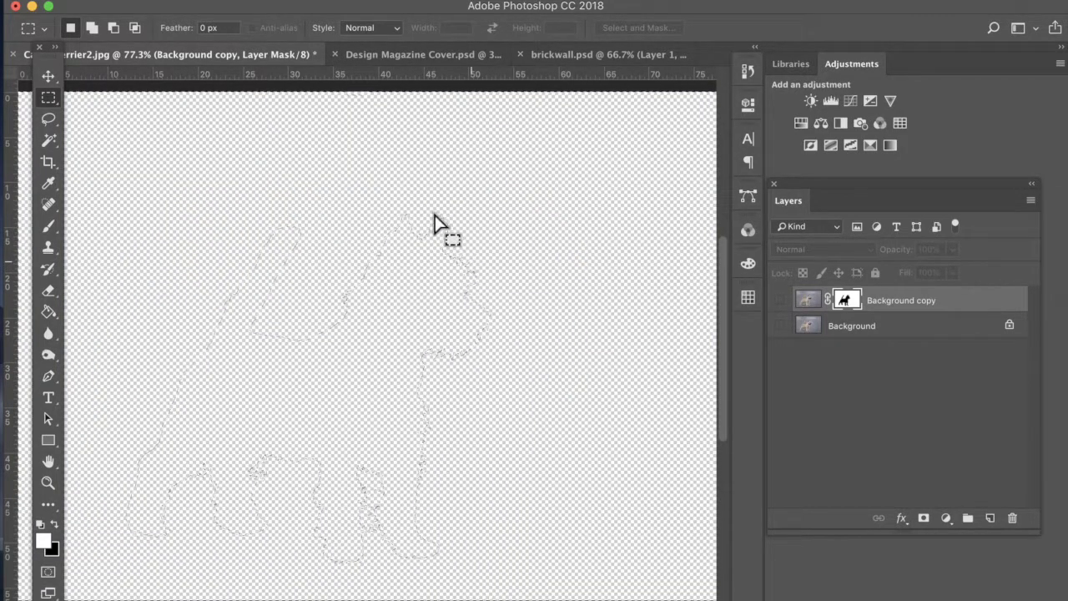
{"action": "left_click", "coordinate": [780, 326]}
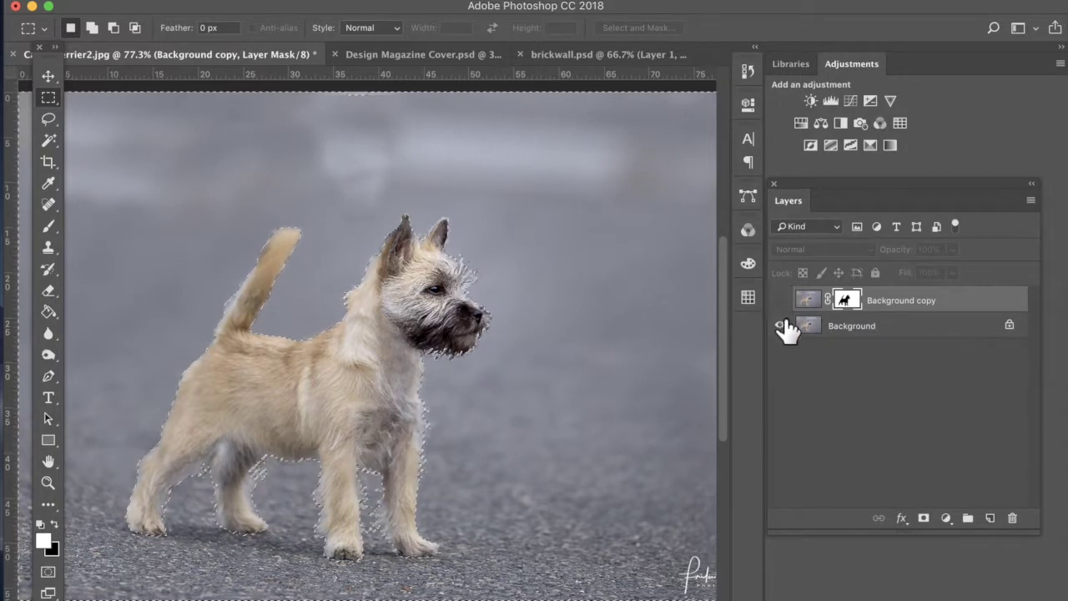
{"action": "left_click", "coordinate": [901, 339]}
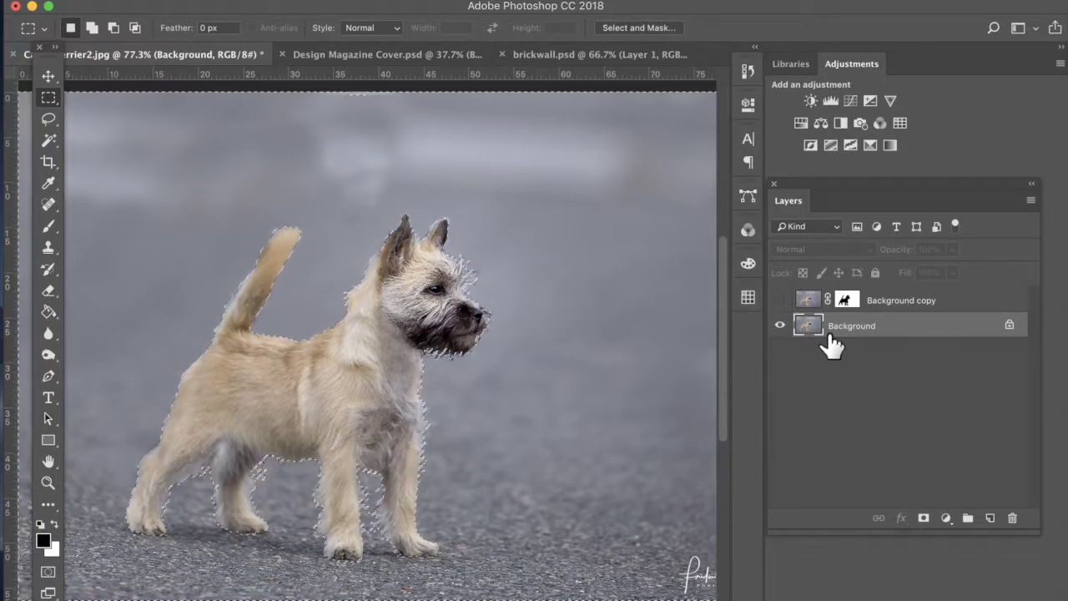
Step: Try a Content-Aware fill on the selected surroundings in the Background layer, and undo it
{"action": "key", "text": "shift+BackSpace"}
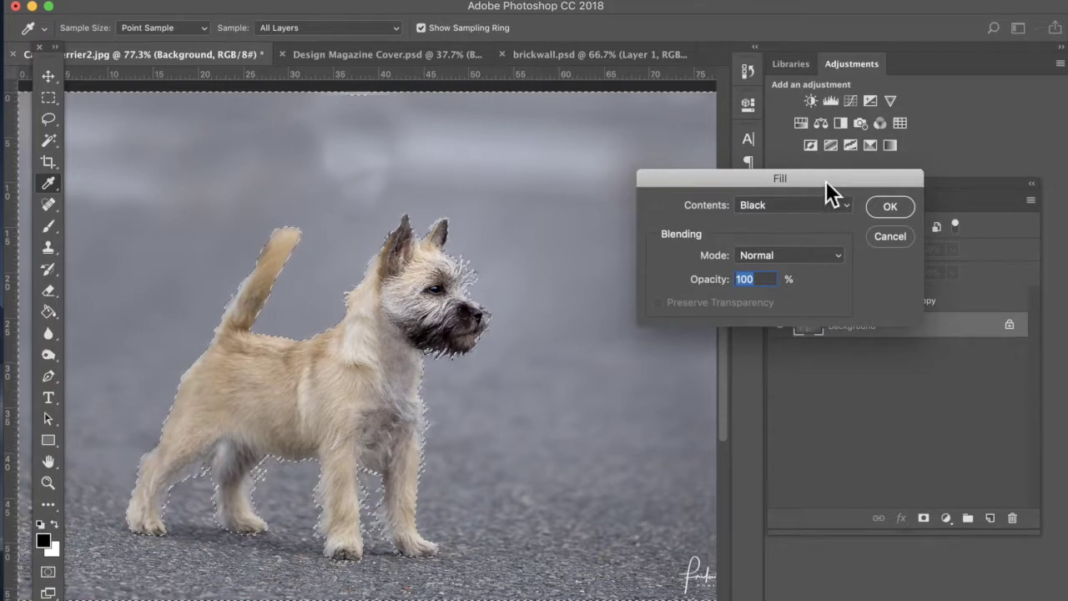
{"action": "left_click_drag", "start_coordinate": [826, 181], "coordinate": [690, 130]}
{"action": "left_click", "coordinate": [710, 154]}
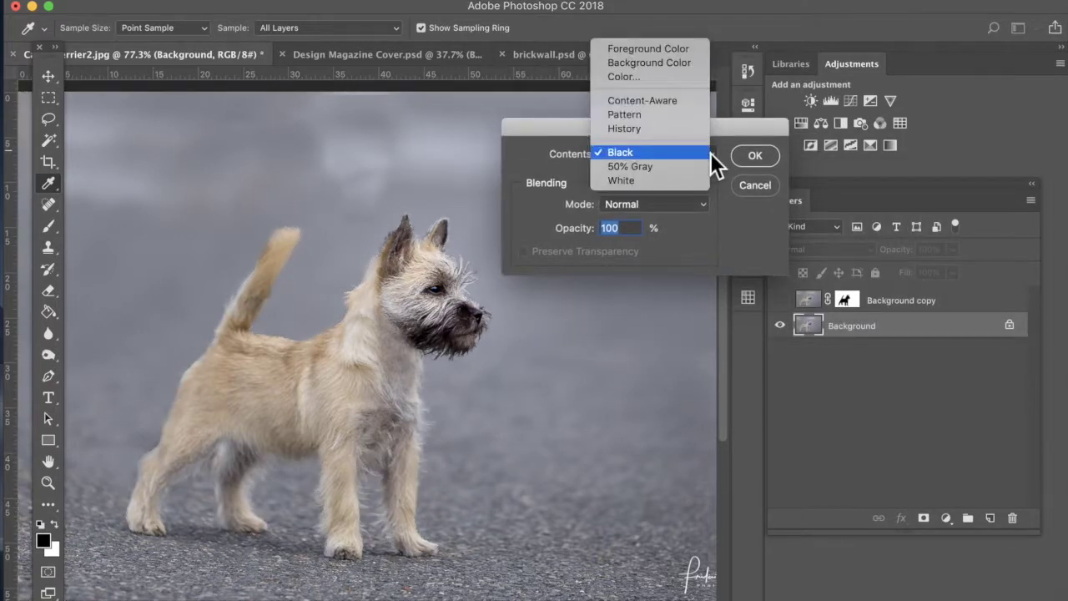
{"action": "left_click", "coordinate": [650, 102]}
{"action": "left_click", "coordinate": [755, 157]}
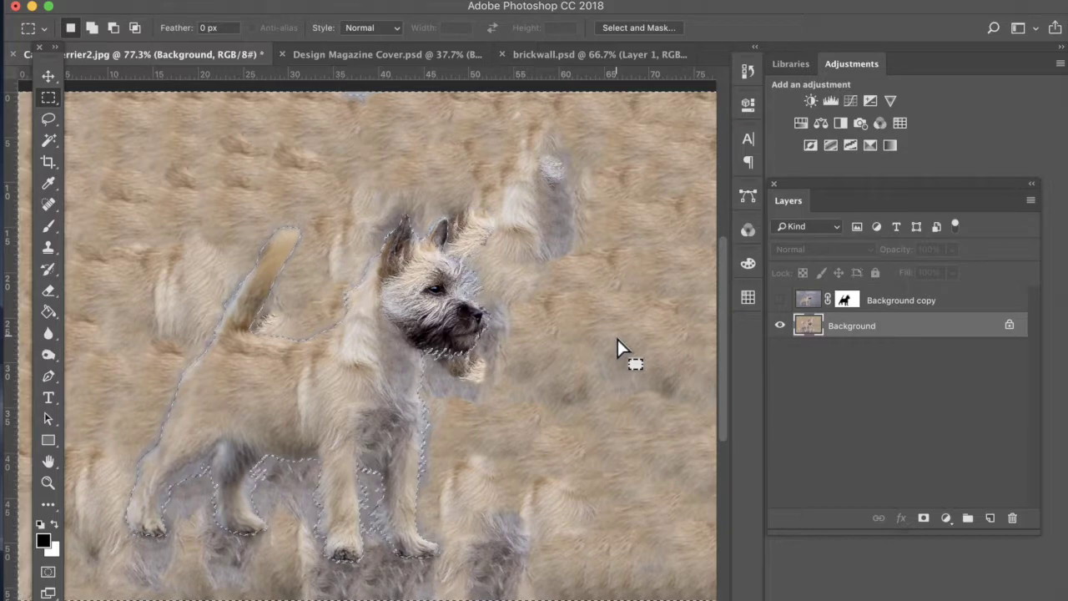
{"action": "key", "text": "super+z"}
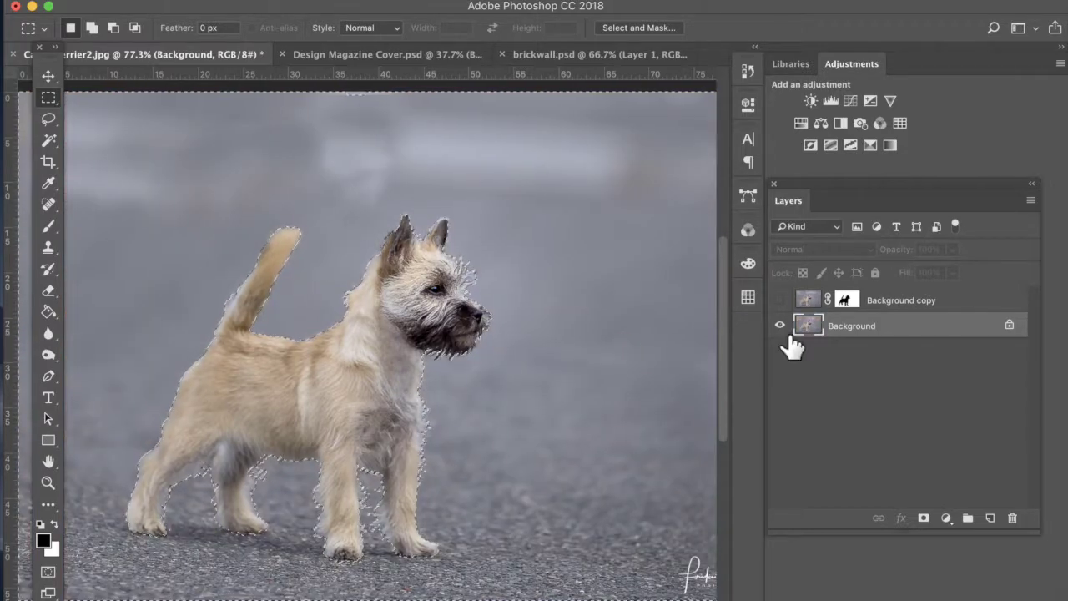
Step: Unlock the Background layer and delete the selected surroundings around the dog, keeping the Background copy layer hidden
{"action": "left_click", "coordinate": [1013, 326]}
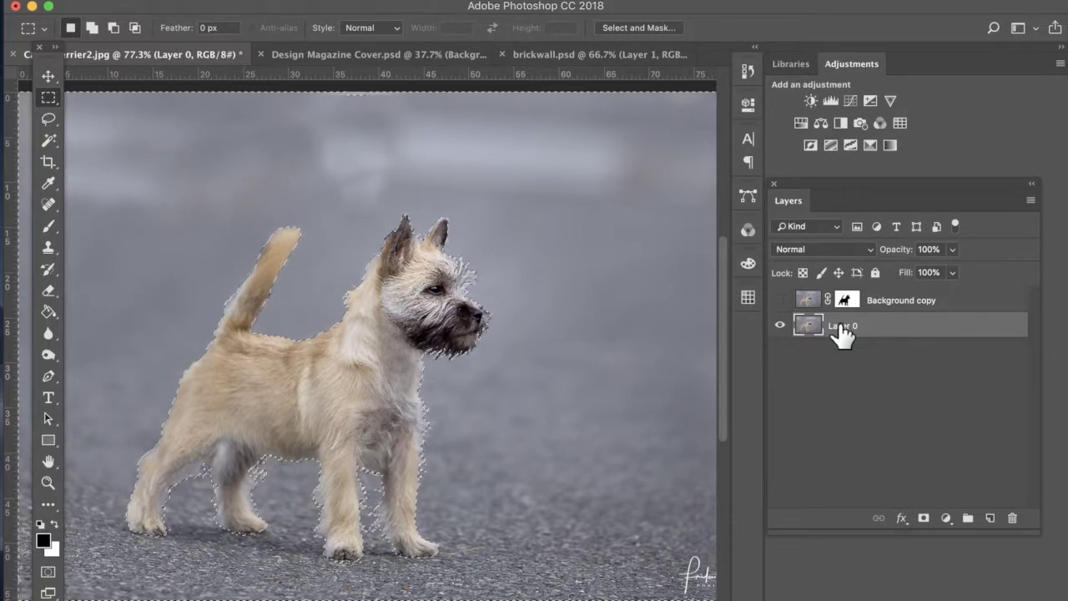
{"action": "key", "text": "Delete"}
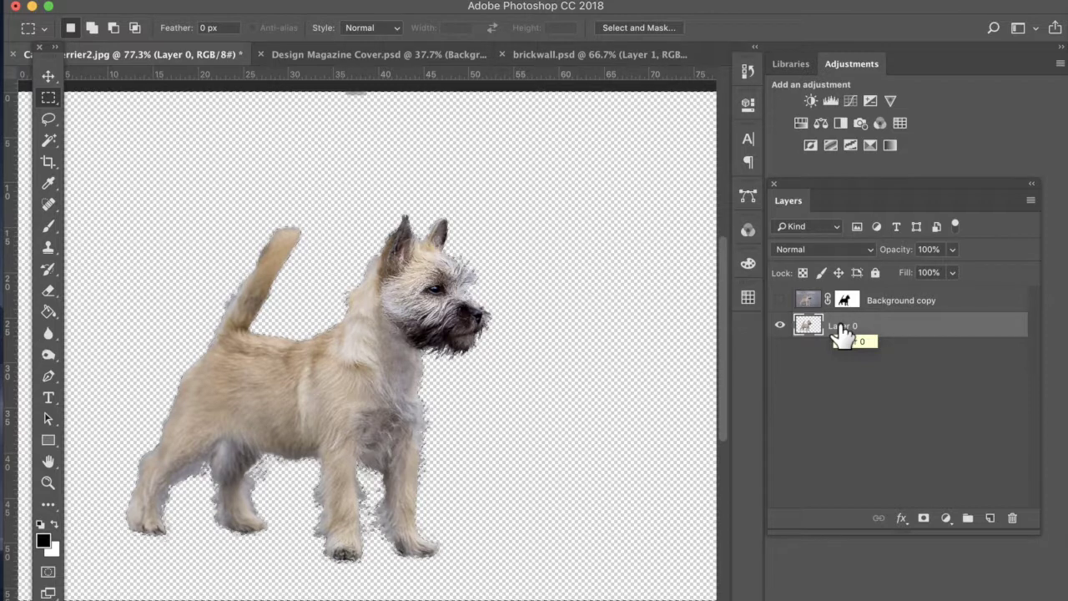
{"action": "left_click", "coordinate": [780, 300]}
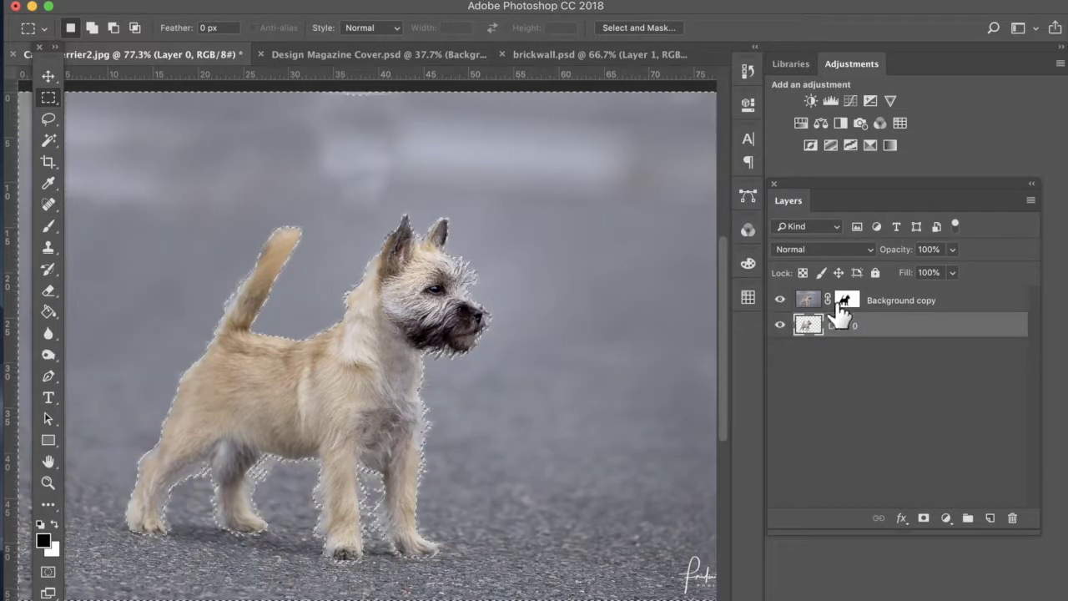
{"action": "left_click", "coordinate": [781, 302]}
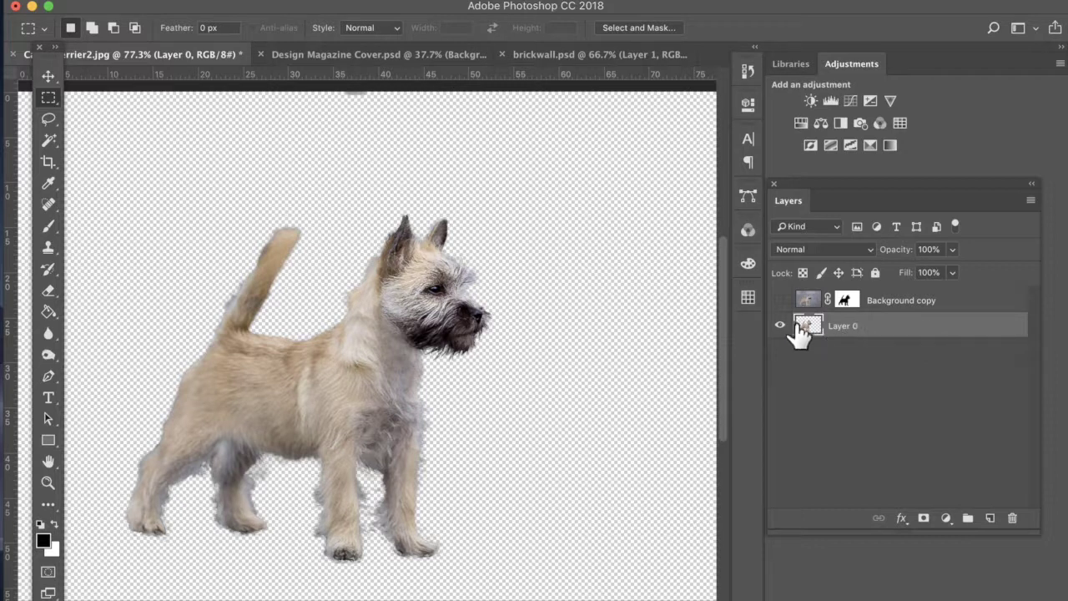
{"action": "left_click", "coordinate": [1033, 202]}
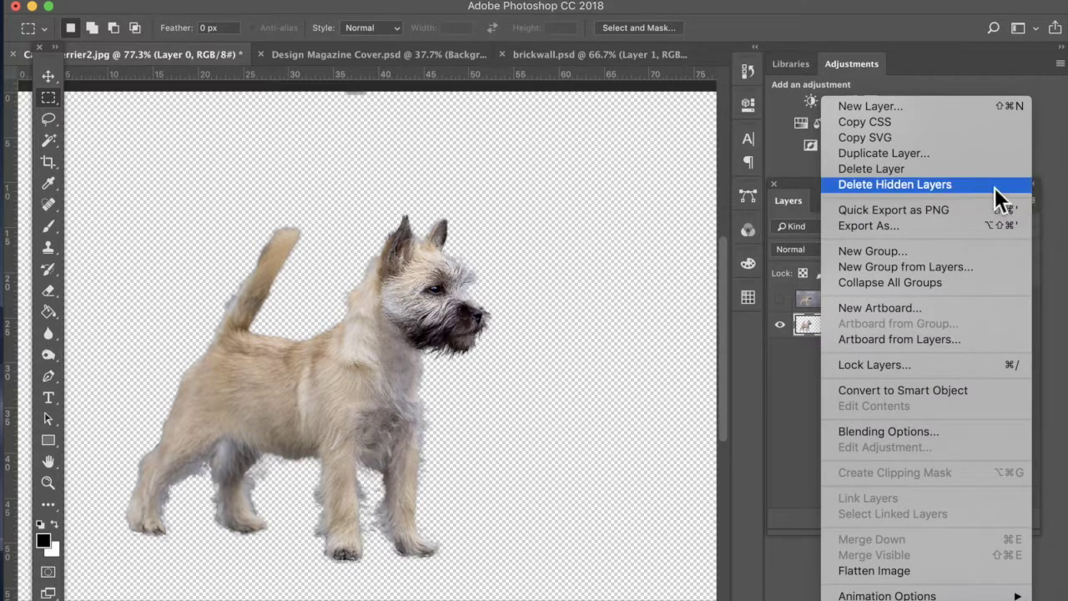
{"action": "left_click", "coordinate": [810, 437]}
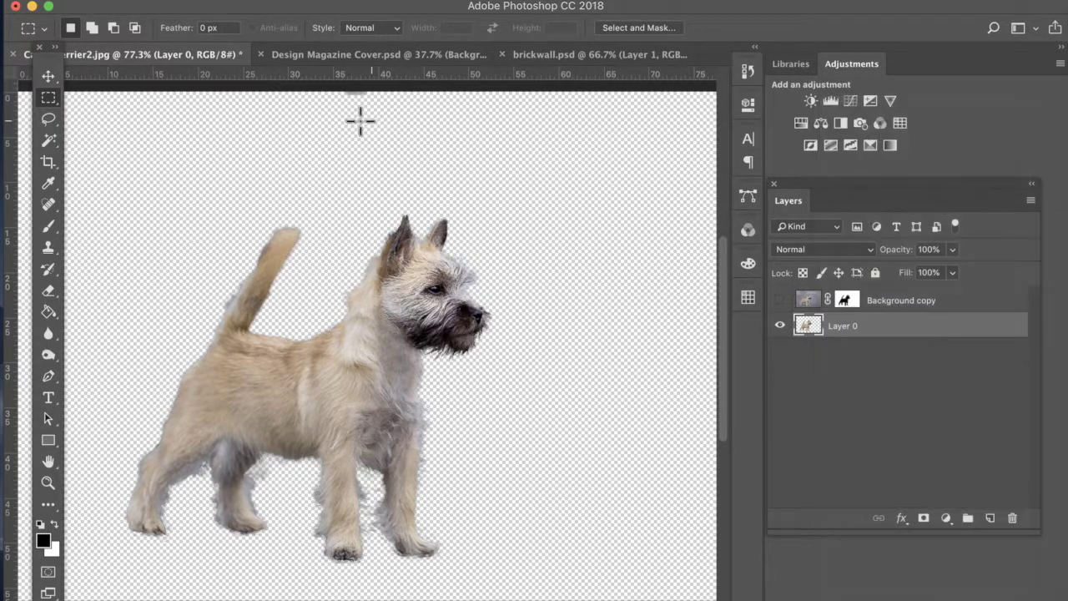
{"action": "left_click", "coordinate": [254, 4]}
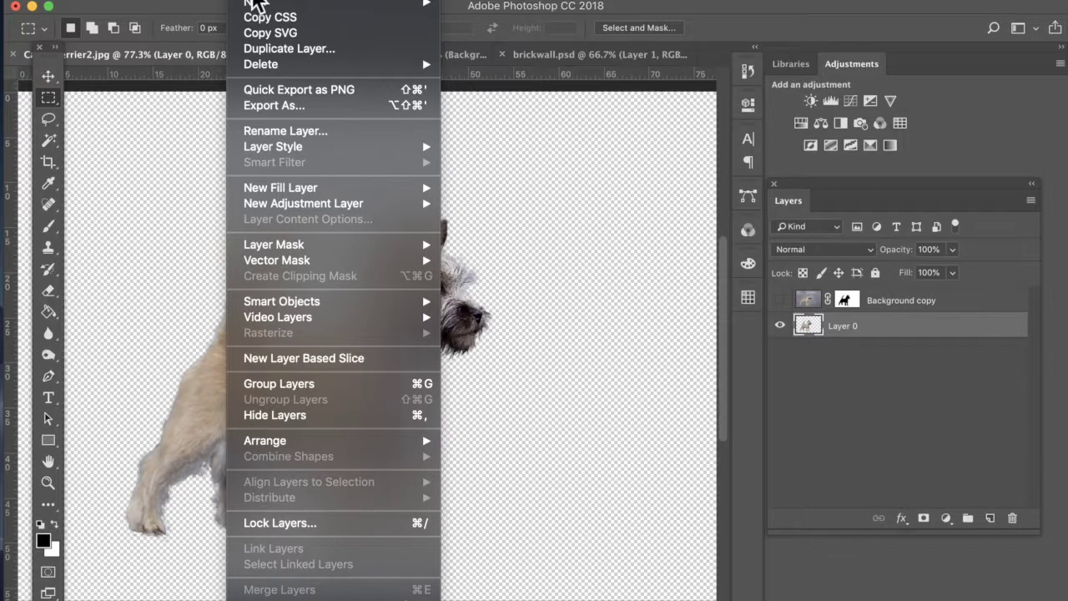
{"action": "mouse_move", "coordinate": [254, 3]}
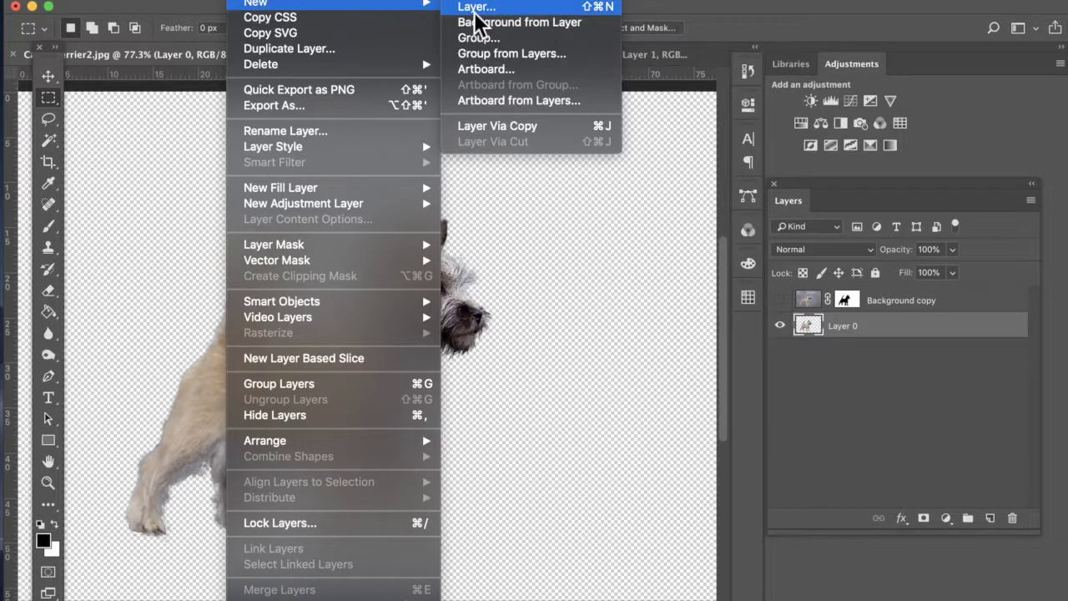
{"action": "left_click", "coordinate": [901, 417]}
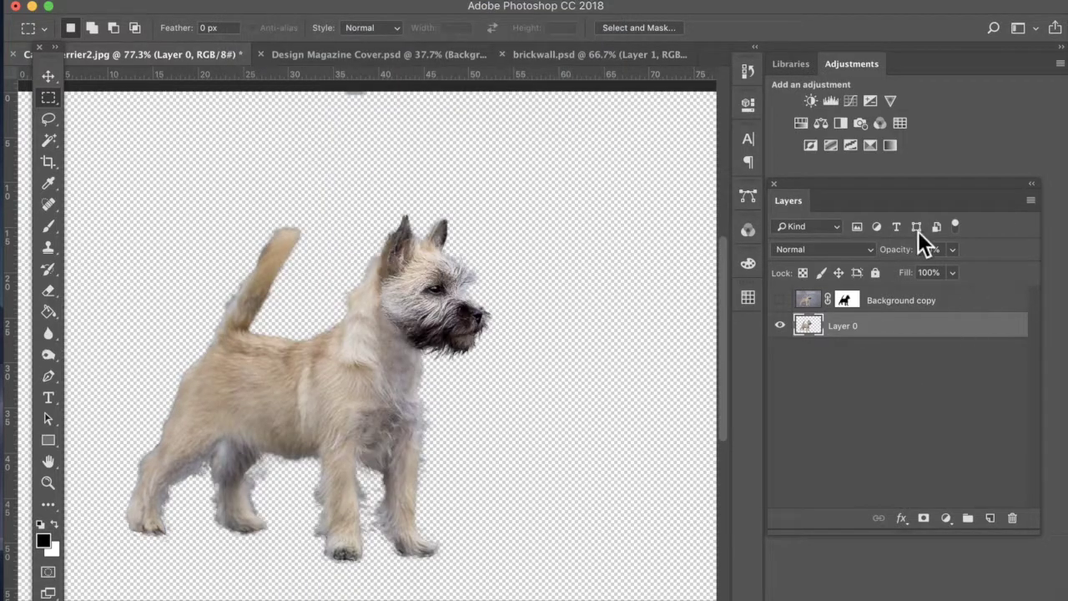
{"action": "left_click", "coordinate": [254, 3]}
{"action": "mouse_move", "coordinate": [255, 3]}
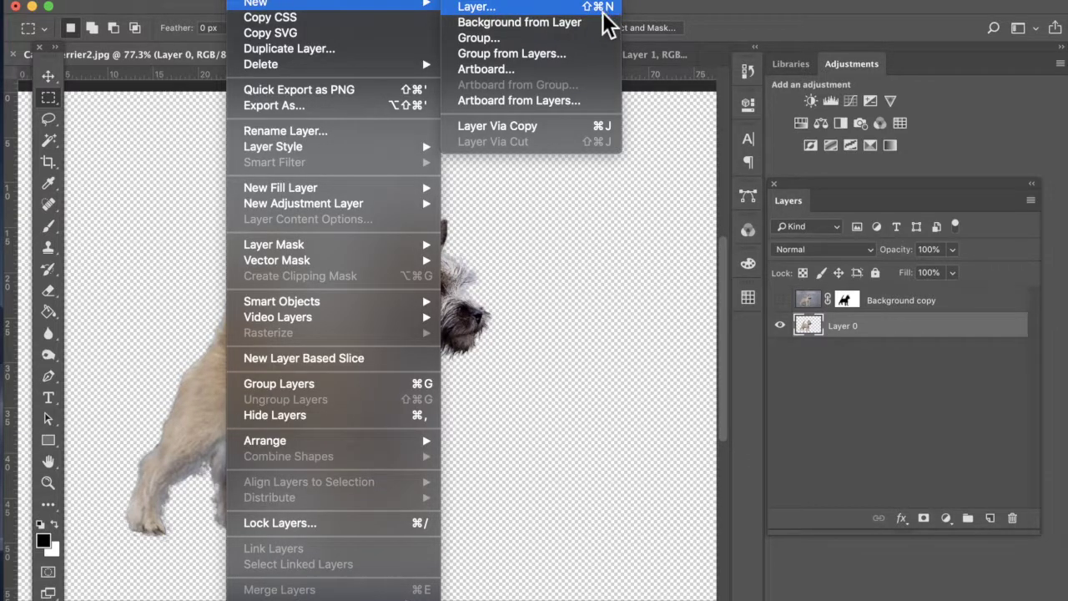
{"action": "left_click", "coordinate": [847, 395]}
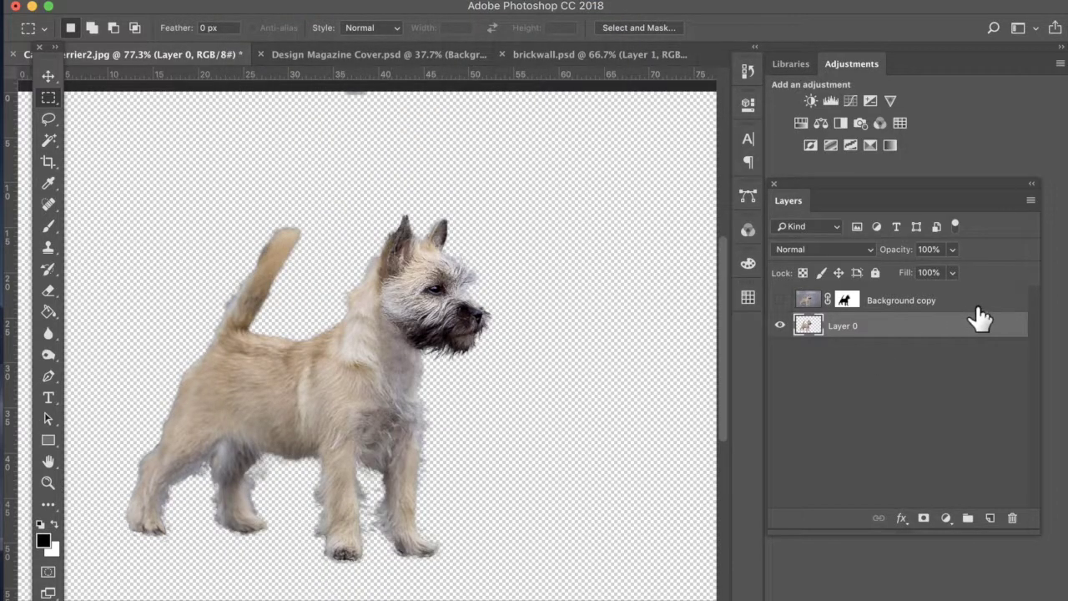
{"action": "left_click", "coordinate": [1031, 203]}
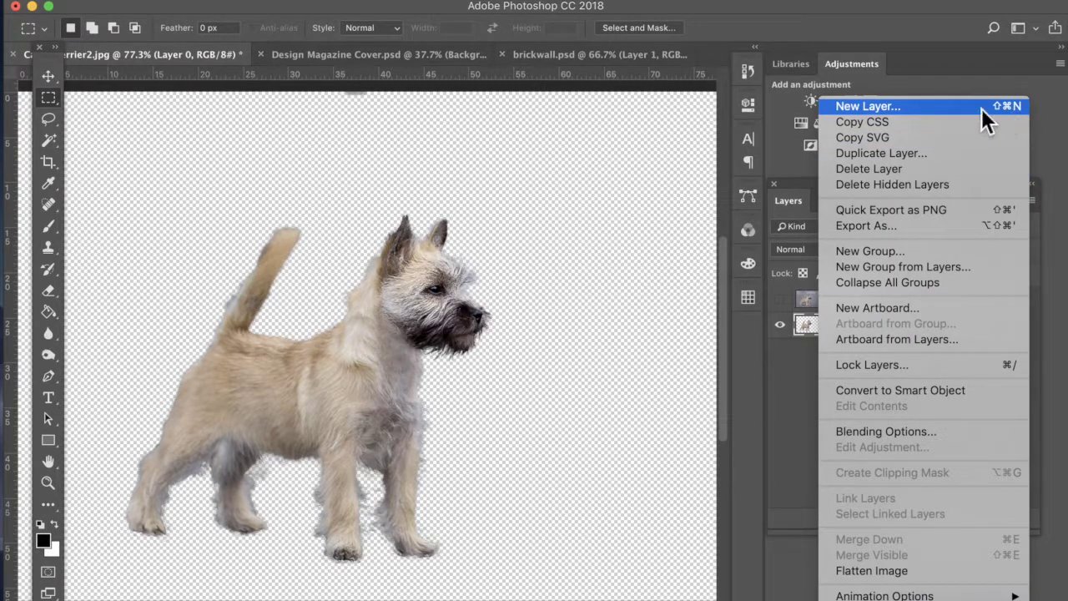
{"action": "left_click", "coordinate": [799, 438]}
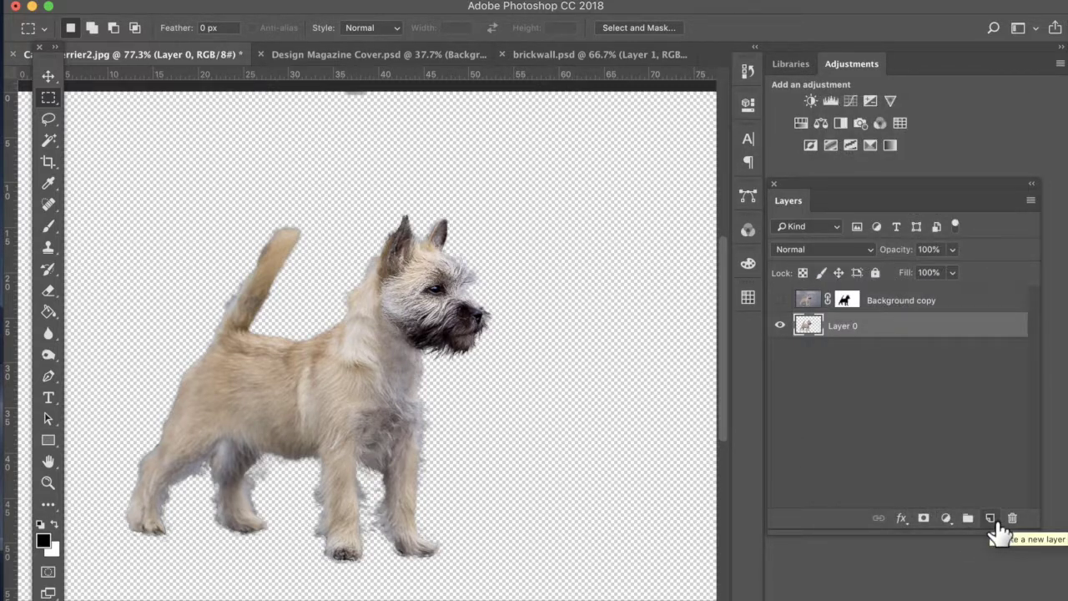
Step: Create a new layer named "colour" directly above Layer 0
{"action": "left_click", "coordinate": [1031, 205]}
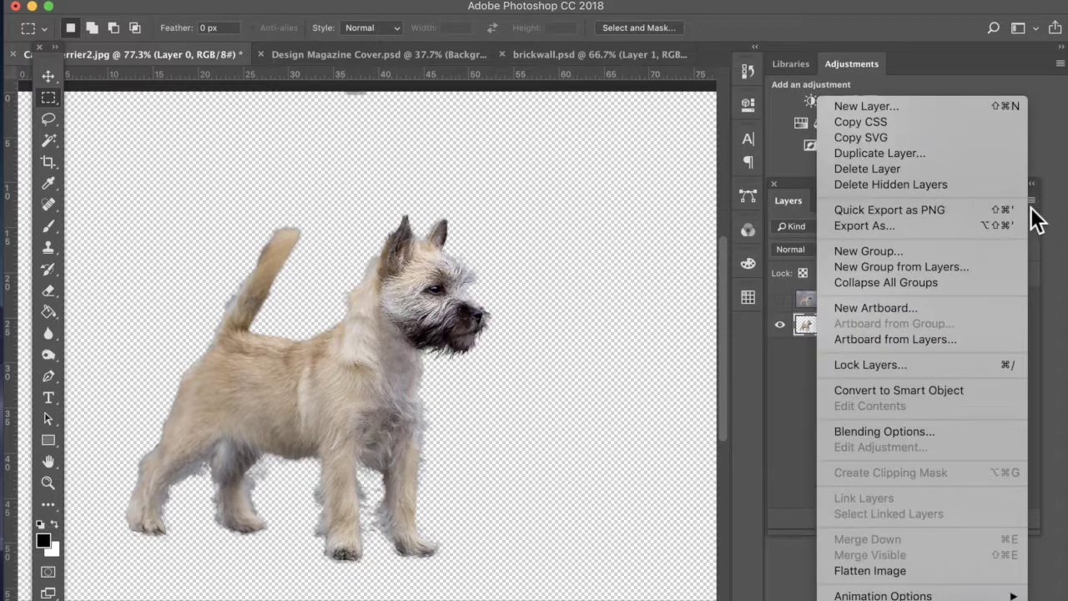
{"action": "left_click", "coordinate": [952, 109]}
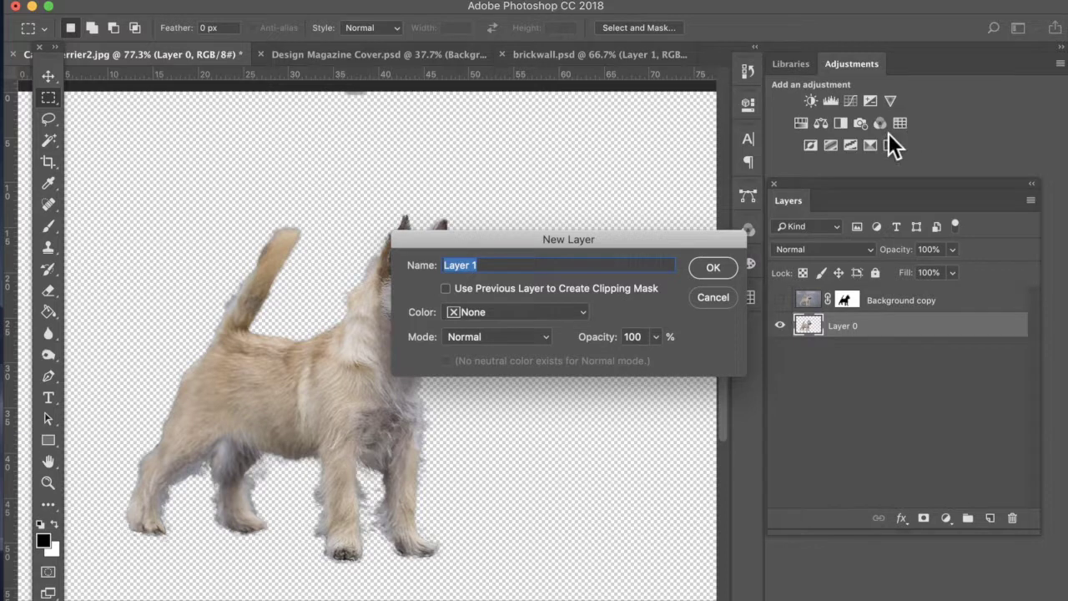
{"action": "left_click_drag", "start_coordinate": [668, 245], "coordinate": [827, 159]}
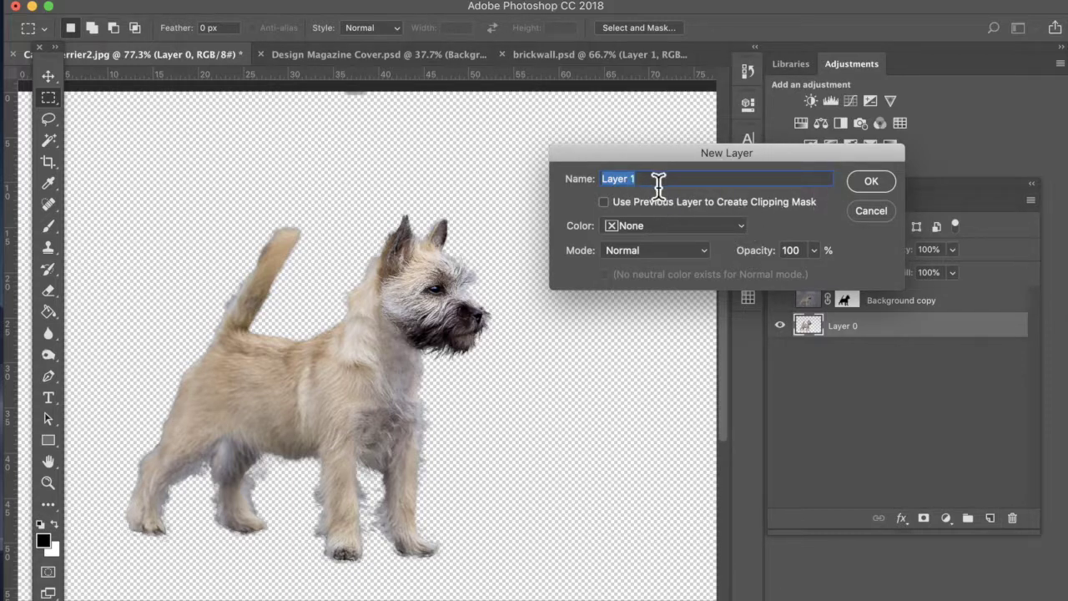
{"action": "type", "text": "colour"}
{"action": "left_click", "coordinate": [873, 185]}
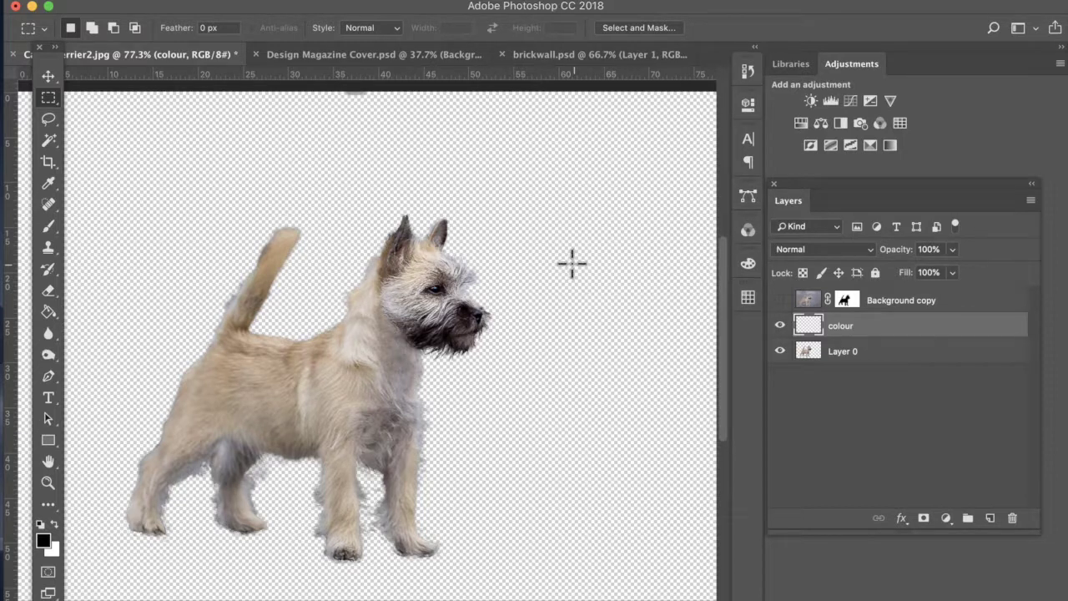
Step: Set the foreground colour to purple #ad19dd
{"action": "left_click", "coordinate": [45, 542]}
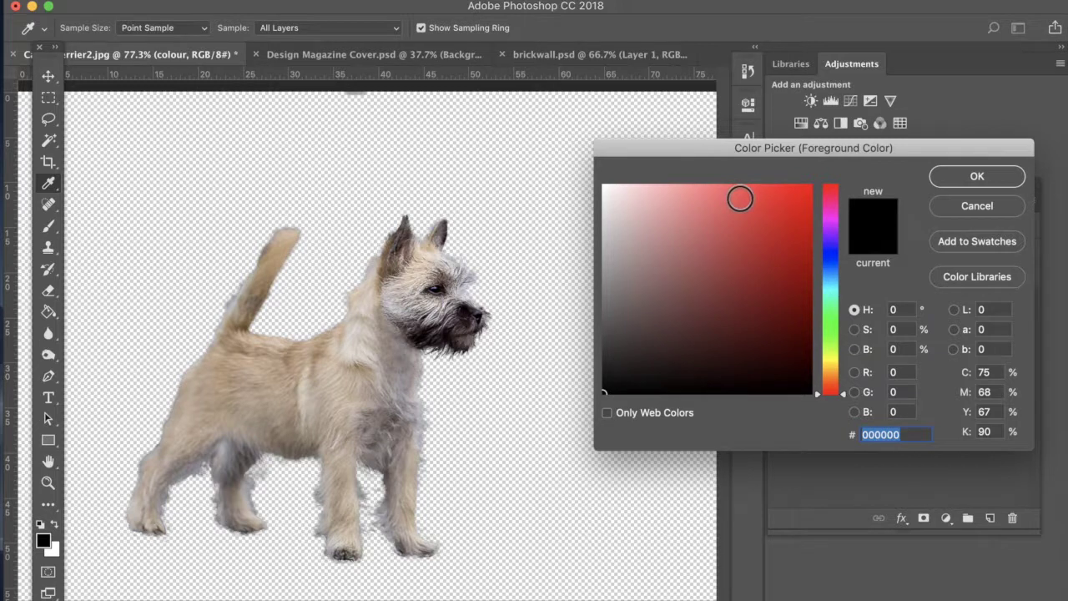
{"action": "left_click", "coordinate": [797, 220]}
{"action": "left_click", "coordinate": [835, 229]}
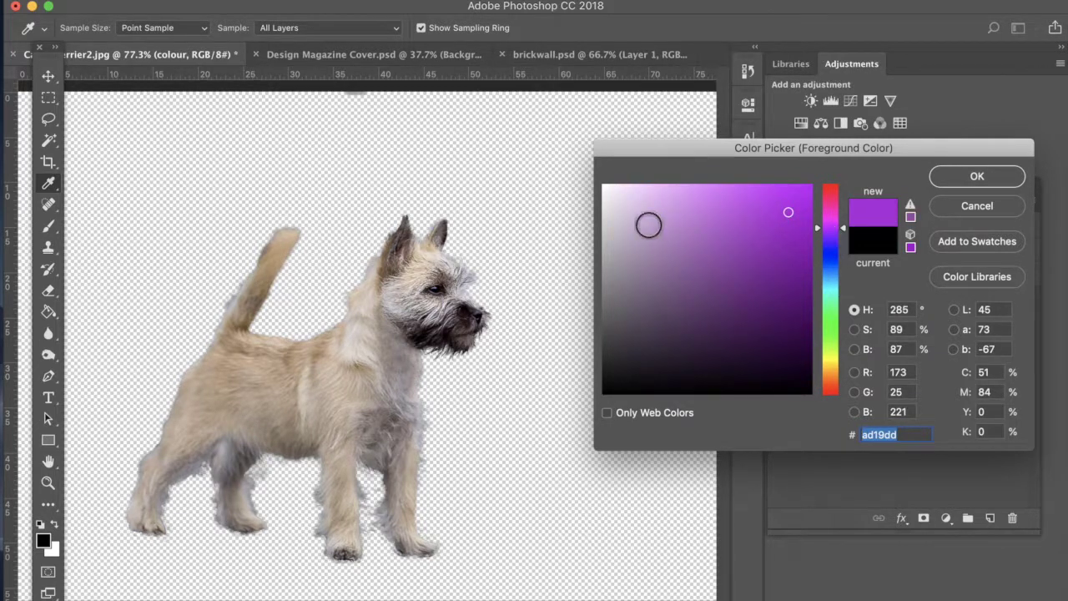
{"action": "left_click", "coordinate": [976, 176]}
{"action": "key", "text": "m"}
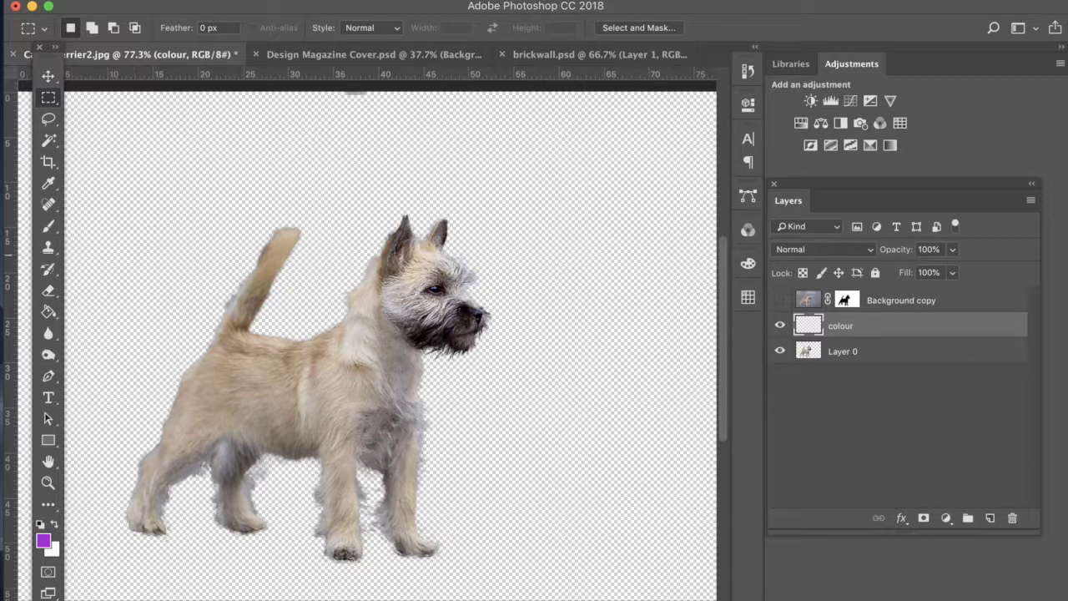
Step: Fill the colour layer with the purple foreground using the Paint Bucket tool, and undo that fill
{"action": "left_click", "coordinate": [50, 311]}
{"action": "right_click", "coordinate": [50, 310]}
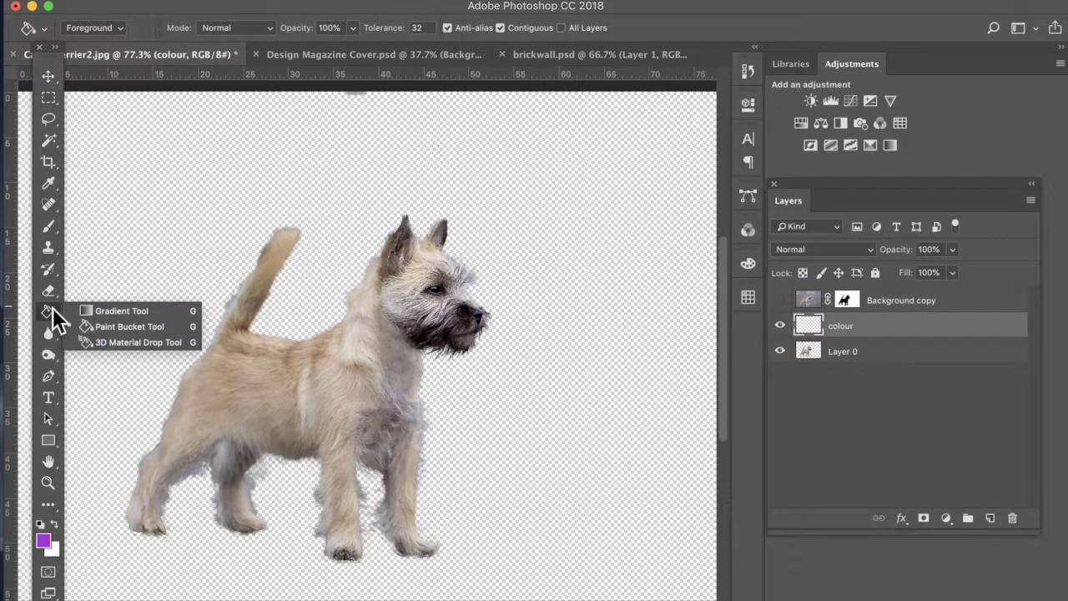
{"action": "left_click", "coordinate": [113, 326]}
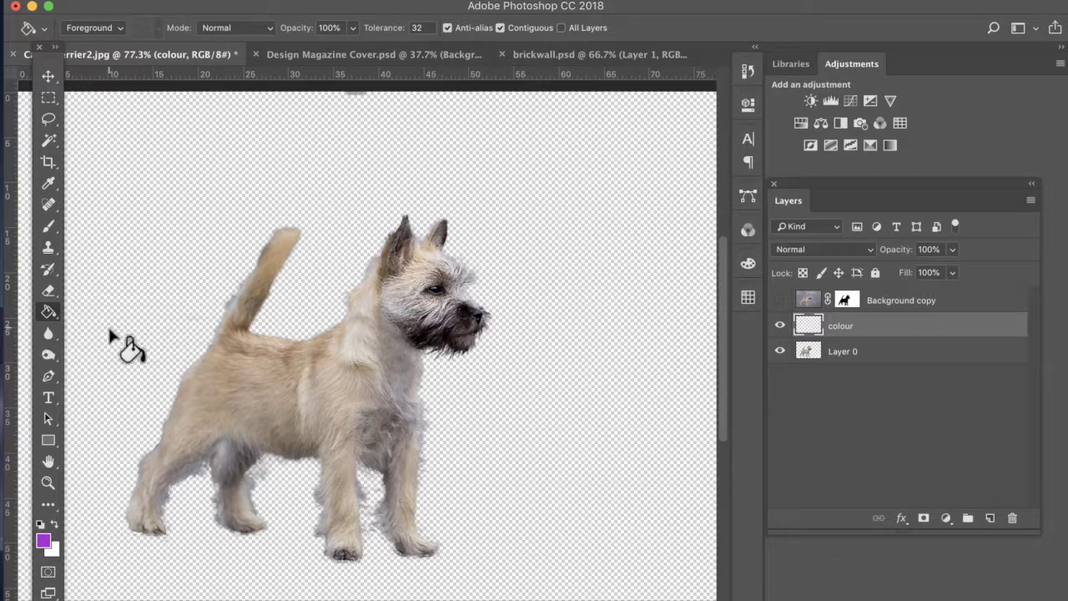
{"action": "left_click", "coordinate": [167, 249]}
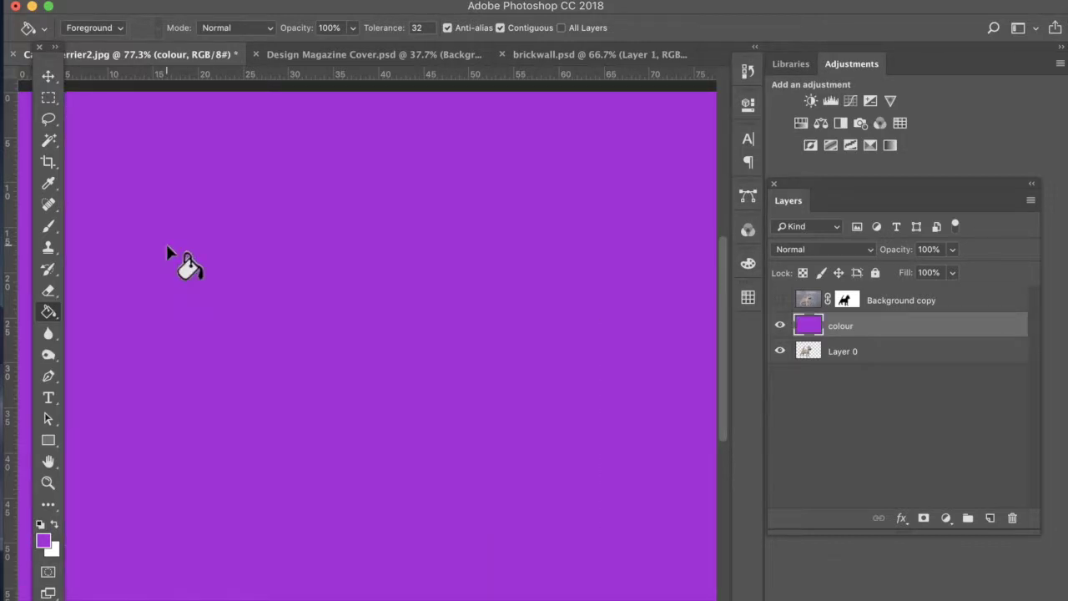
{"action": "key", "text": "super+z"}
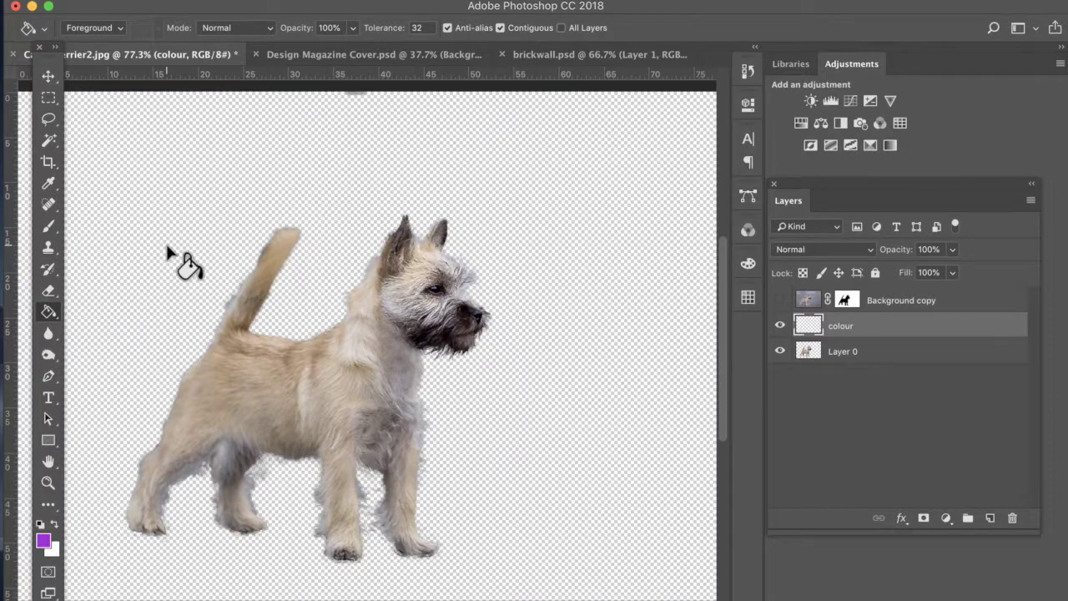
Step: Fill the colour layer with the Foreground Color in Normal mode at 100% opacity, and move it below Layer 0
{"action": "left_click", "coordinate": [170, 1]}
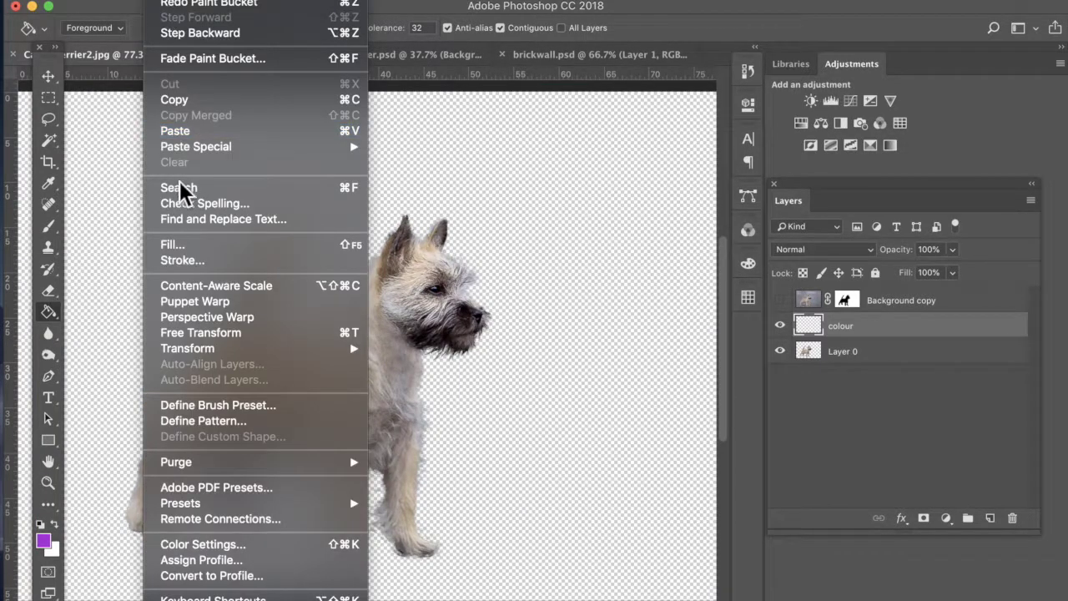
{"action": "left_click", "coordinate": [177, 242]}
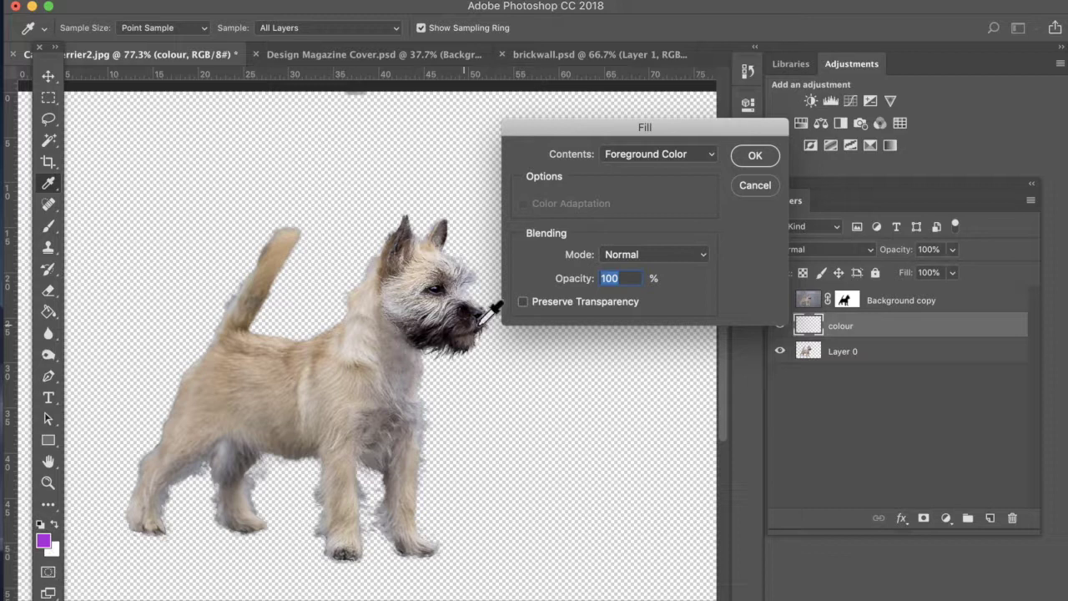
{"action": "left_click", "coordinate": [756, 159]}
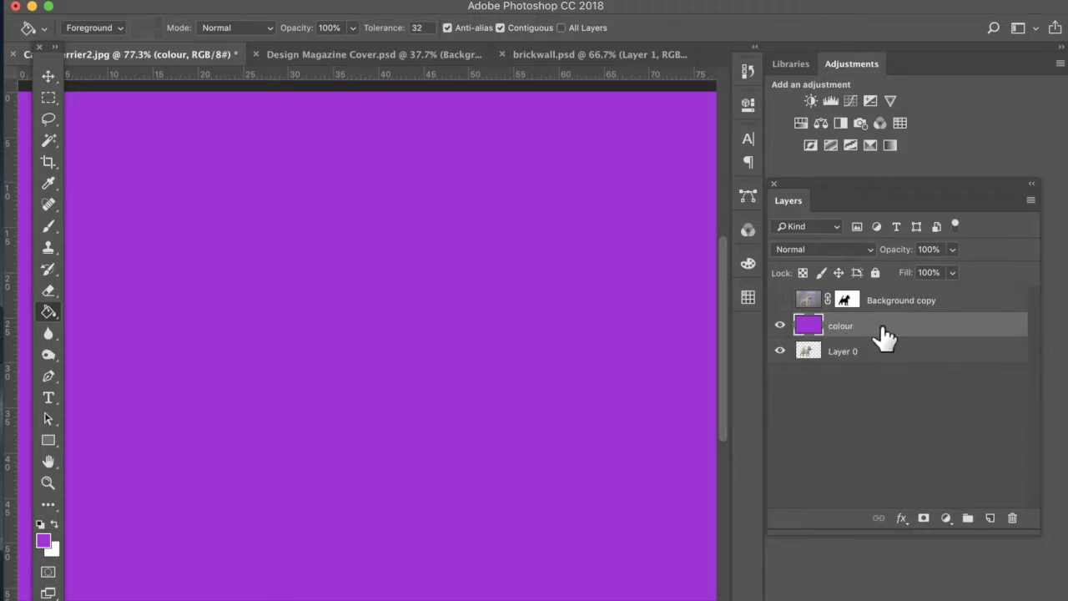
{"action": "left_click_drag", "start_coordinate": [885, 336], "coordinate": [882, 376]}
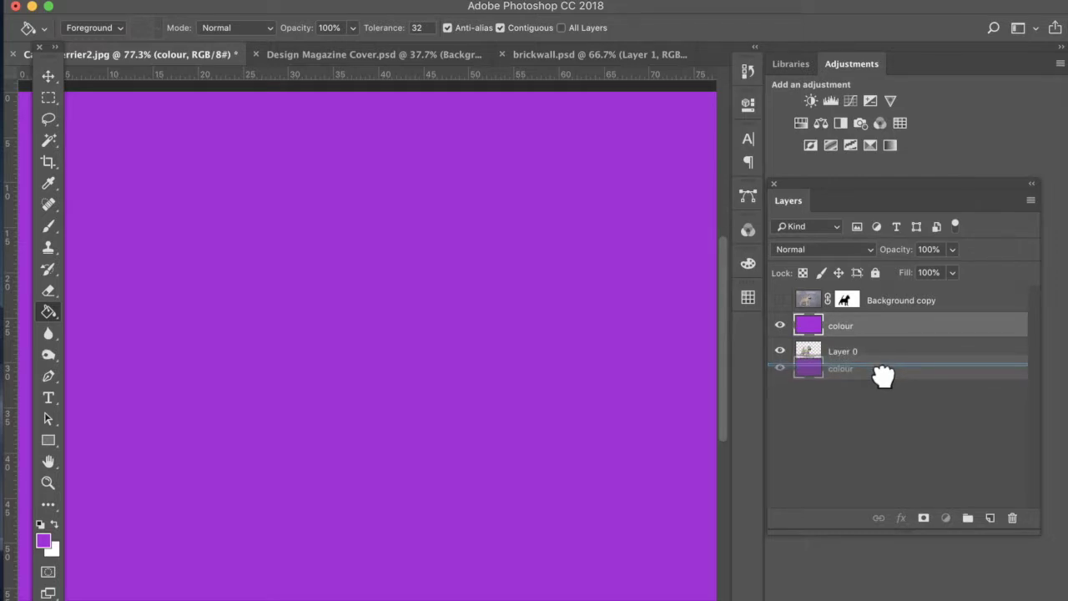
{"action": "left_click_drag", "start_coordinate": [882, 376], "coordinate": [881, 374]}
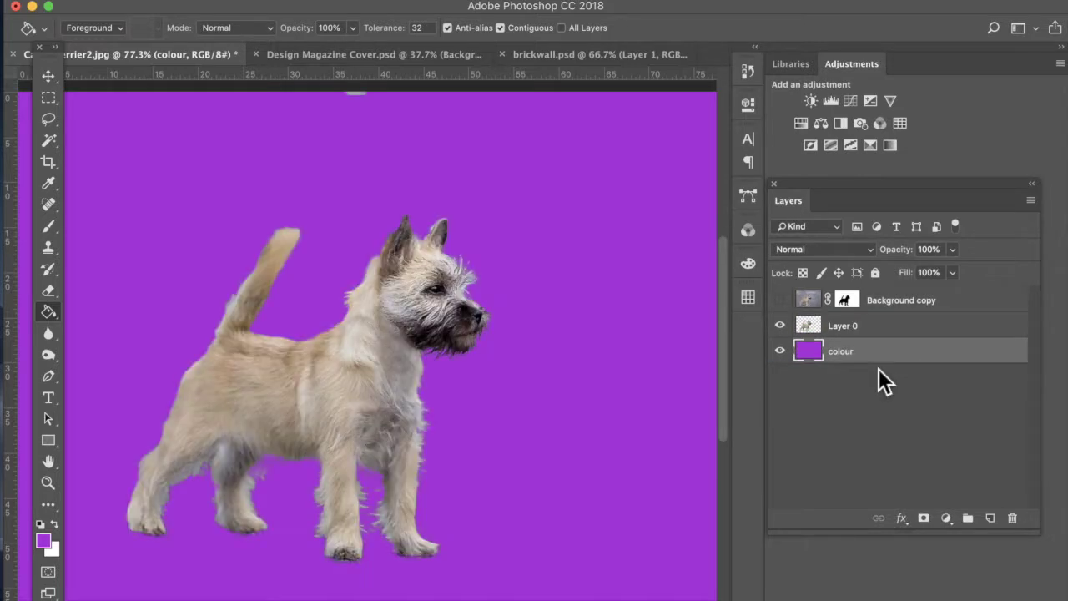